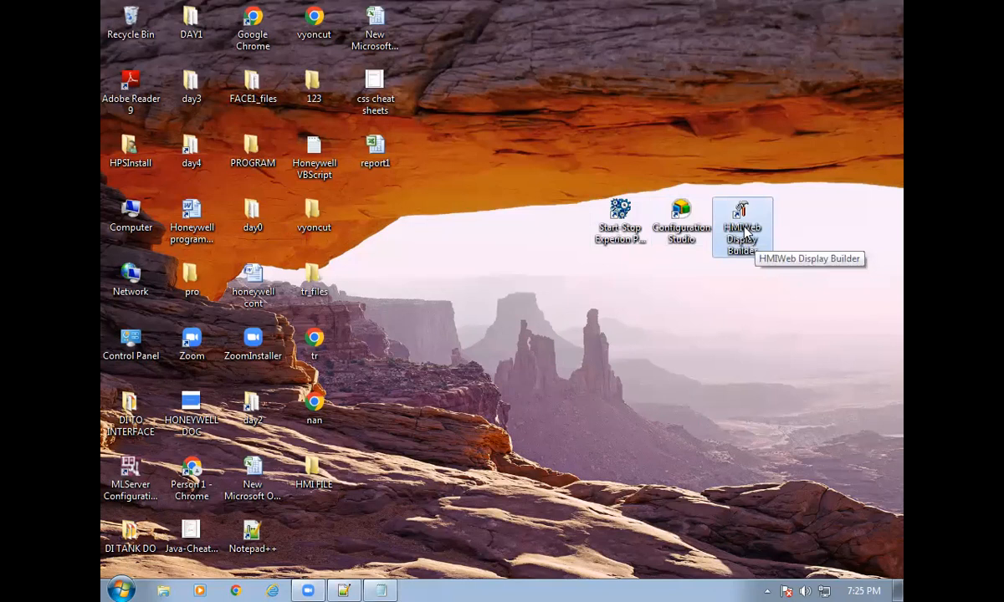
Open the Start-Stop Experion PKS Server utility and stop the running server.
{"action": "left_click", "coordinate": [618, 238]}
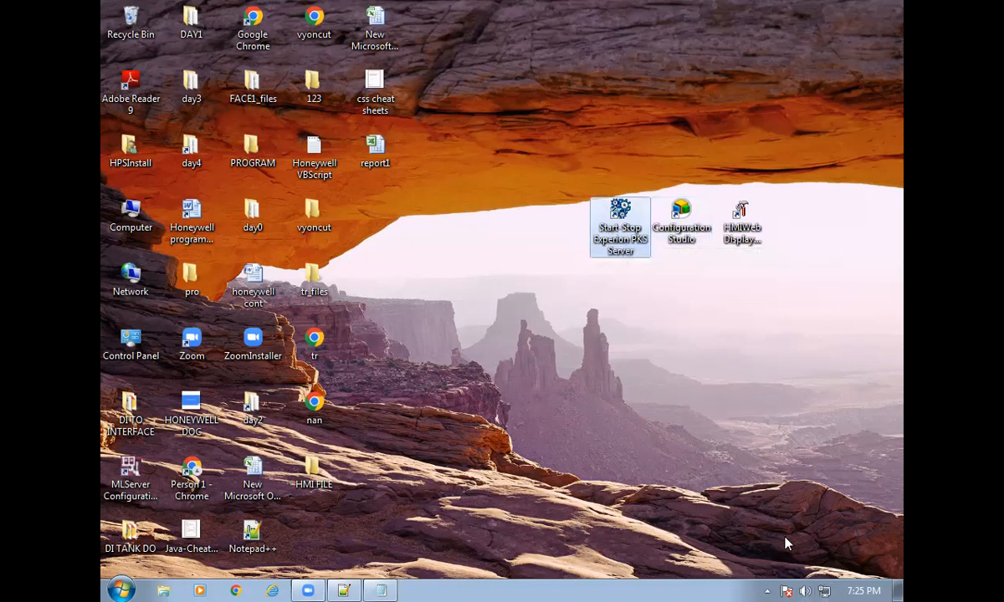
{"action": "left_click", "coordinate": [825, 591]}
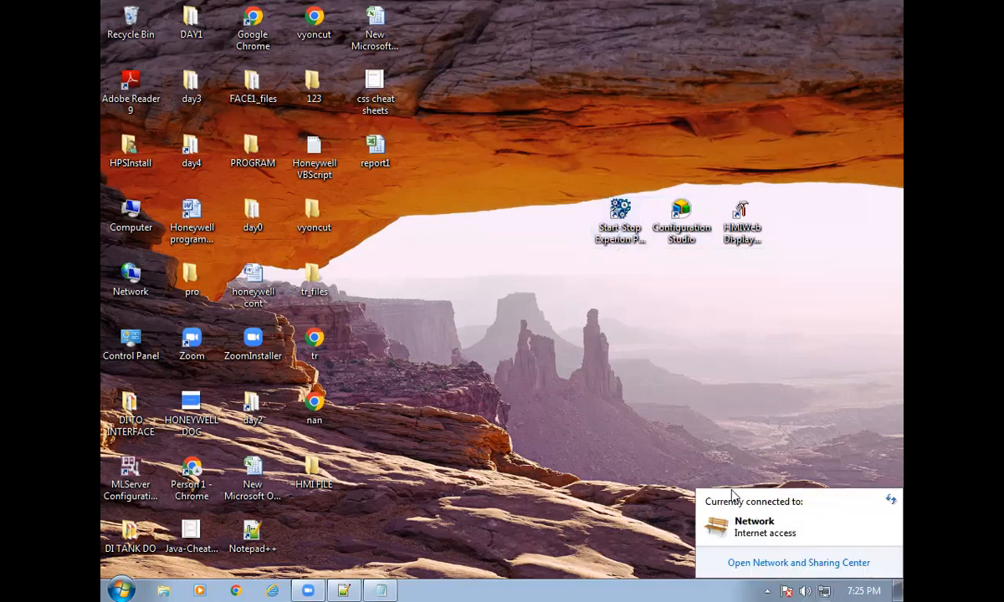
{"action": "double_click", "coordinate": [615, 224]}
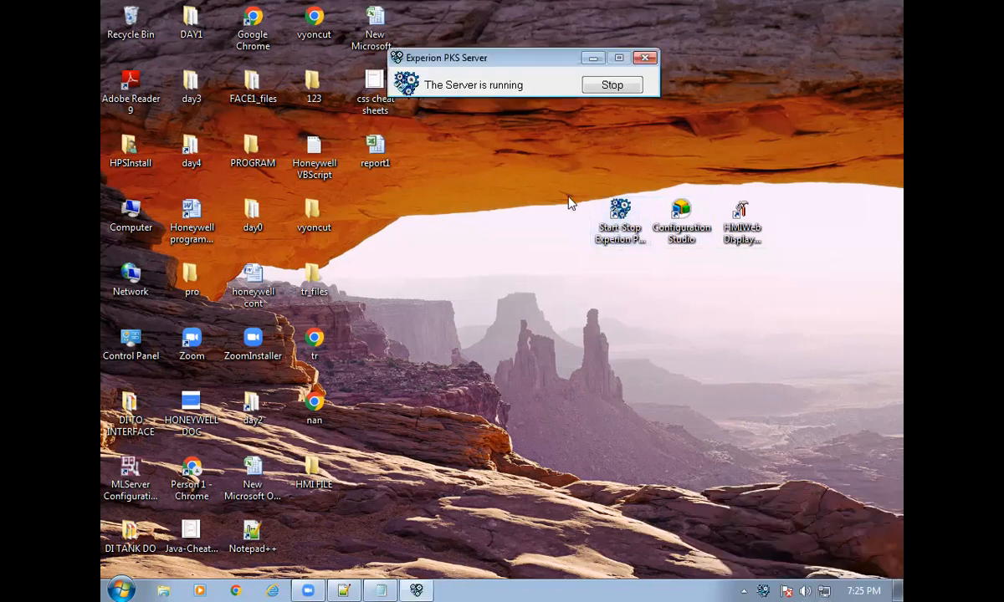
{"action": "left_click", "coordinate": [591, 85]}
{"action": "left_click", "coordinate": [502, 89]}
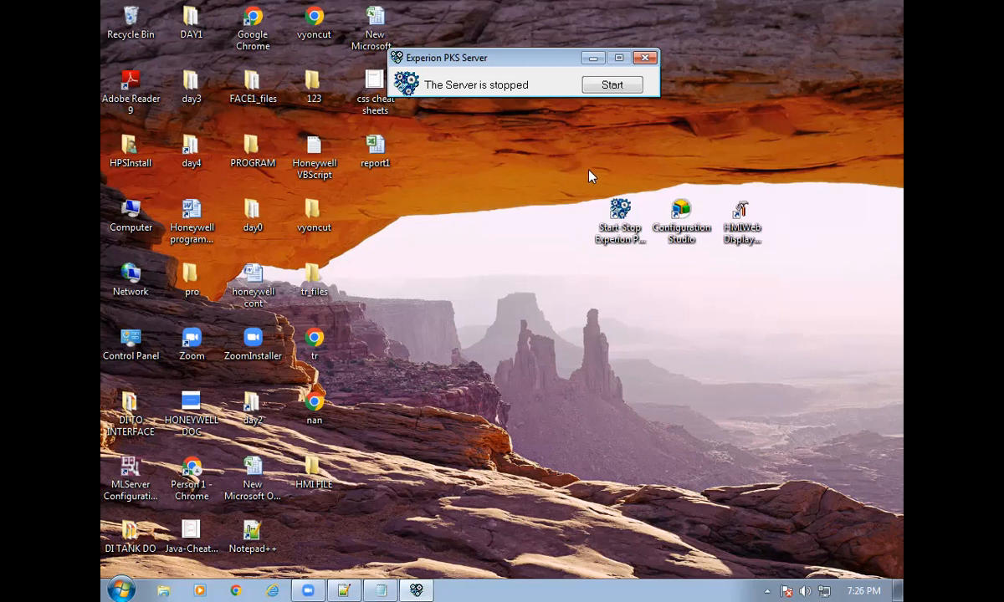
Start the Experion PKS server again and minimize its control window.
{"action": "left_click", "coordinate": [615, 87]}
{"action": "left_click", "coordinate": [502, 90]}
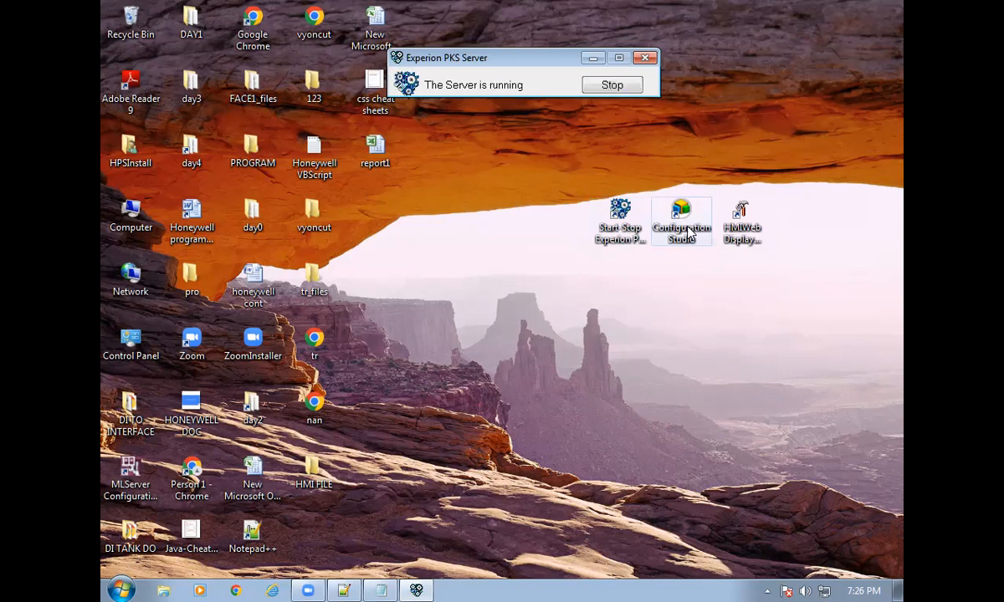
{"action": "left_click", "coordinate": [593, 58]}
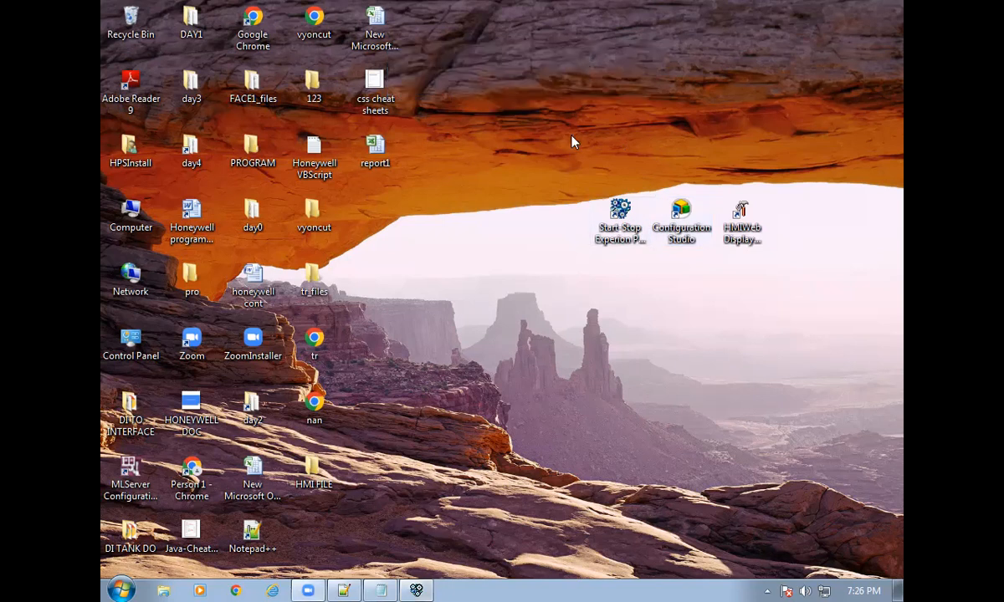
Open Configuration Studio and select the HONEYWELL2-PC server among the local connection targets.
{"action": "left_click", "coordinate": [686, 220]}
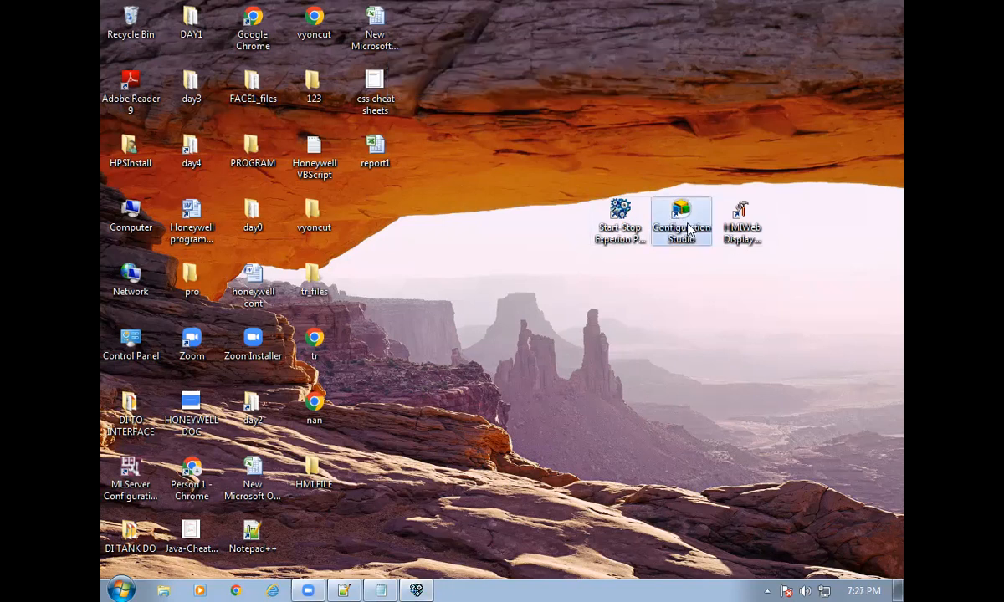
{"action": "double_click", "coordinate": [691, 209]}
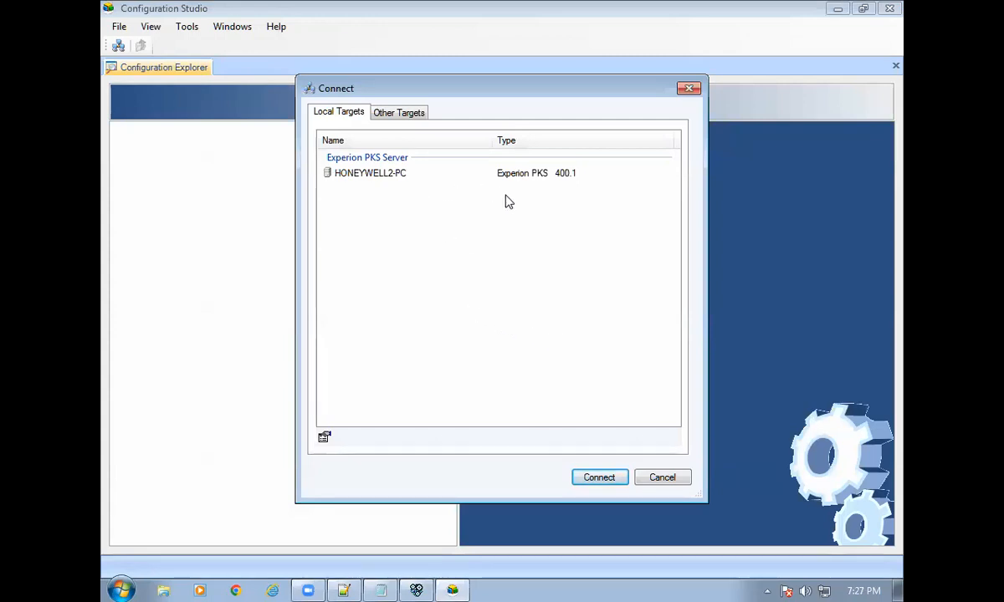
{"action": "left_click", "coordinate": [484, 177]}
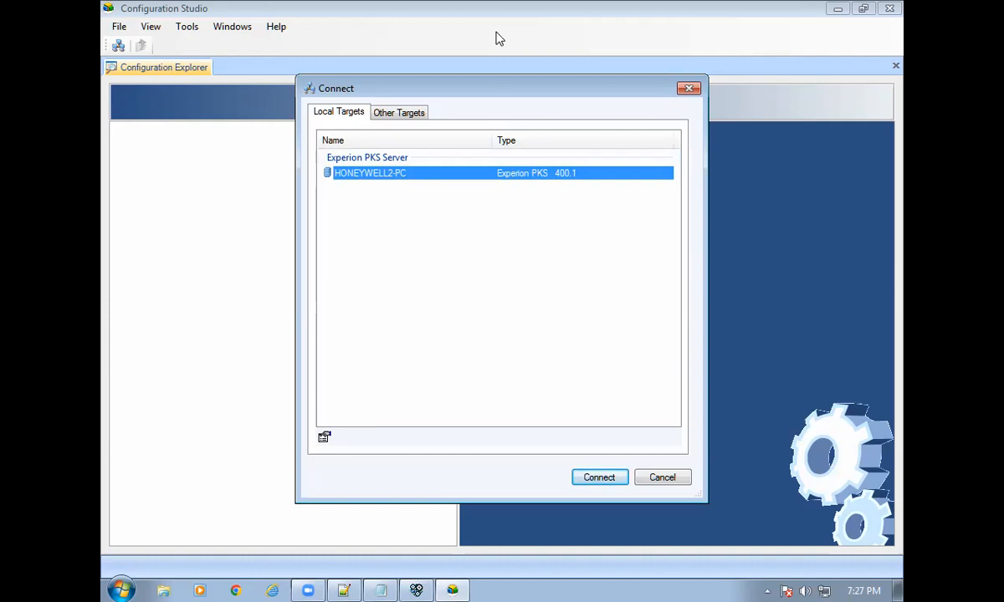
{"action": "left_click", "coordinate": [375, 241]}
{"action": "type", "text": "192."}
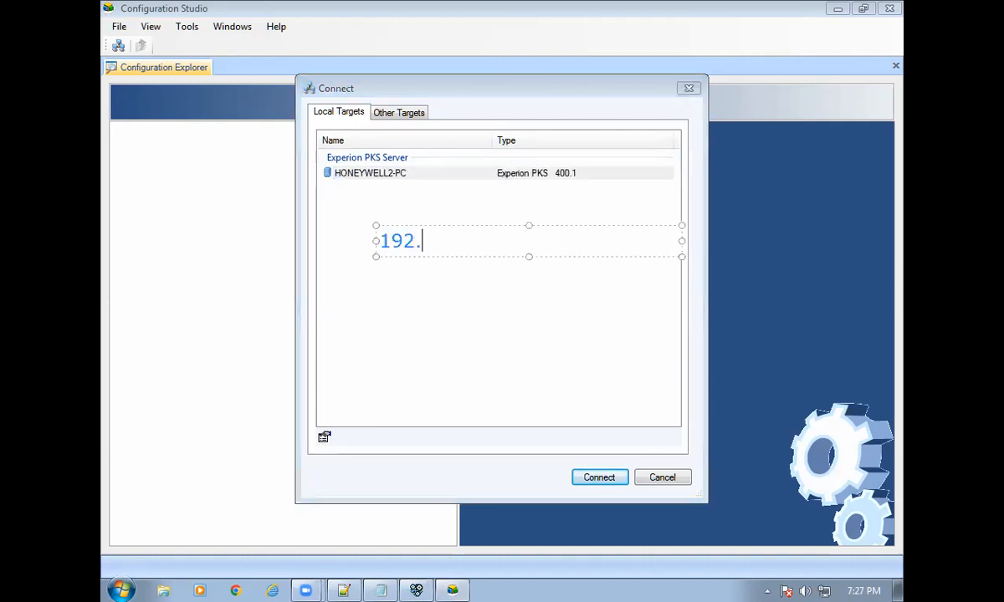
{"action": "type", "text": "168.2.11"}
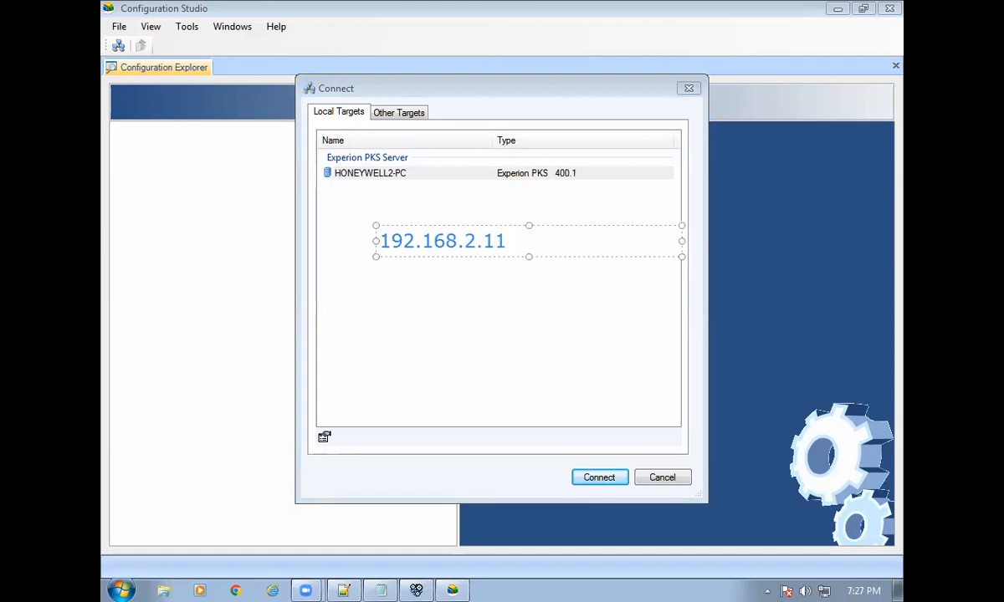
{"action": "key", "text": "Return"}
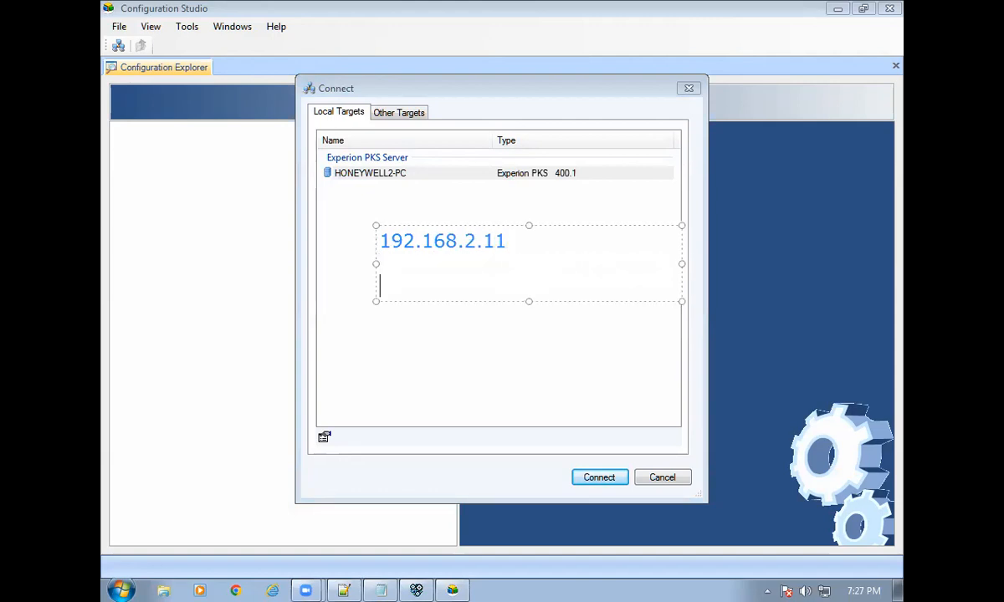
{"action": "type", "text": "12"}
{"action": "key", "text": "Return"}
{"action": "type", "text": "13"}
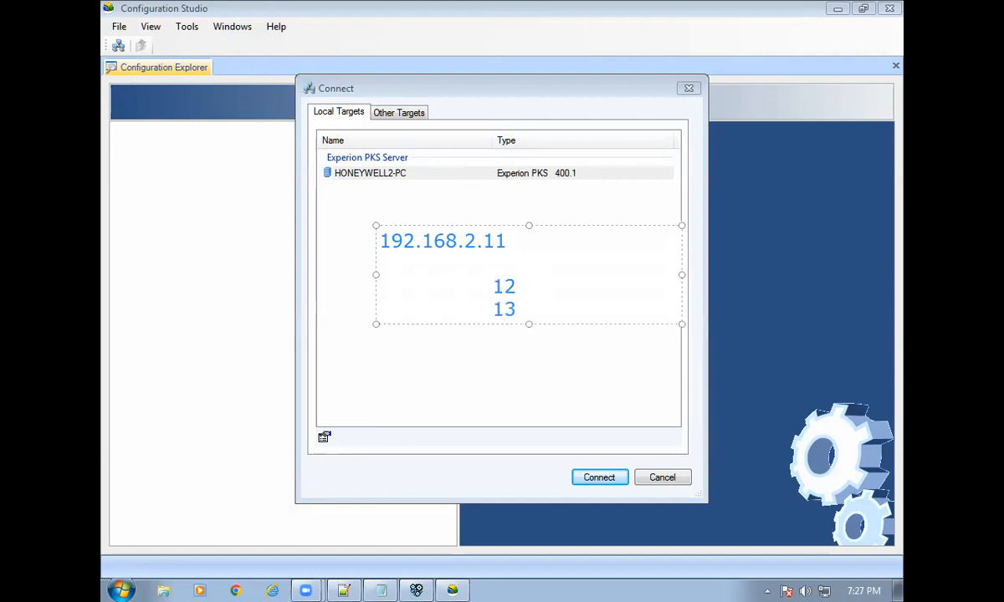
{"action": "left_click_drag", "start_coordinate": [477, 241], "coordinate": [383, 243]}
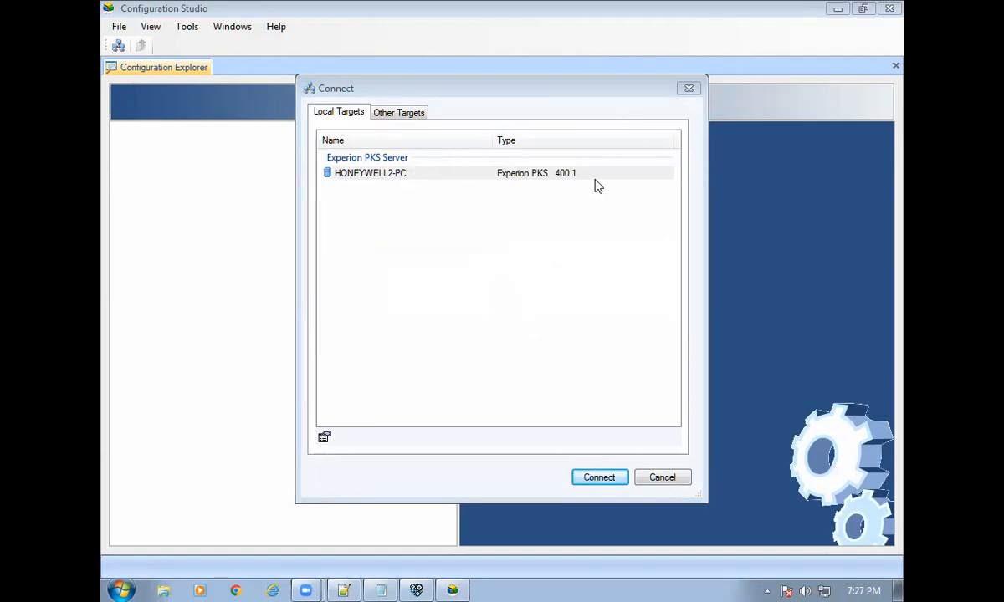
Connect to the HONEYWELL2-PC Experion PKS server.
{"action": "left_click", "coordinate": [507, 177]}
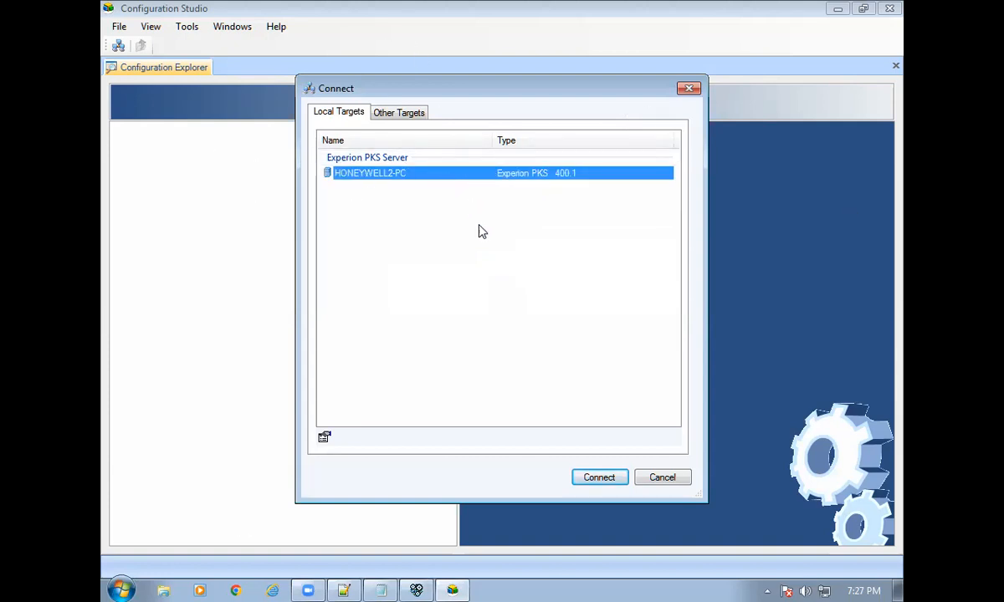
{"action": "left_click", "coordinate": [590, 475]}
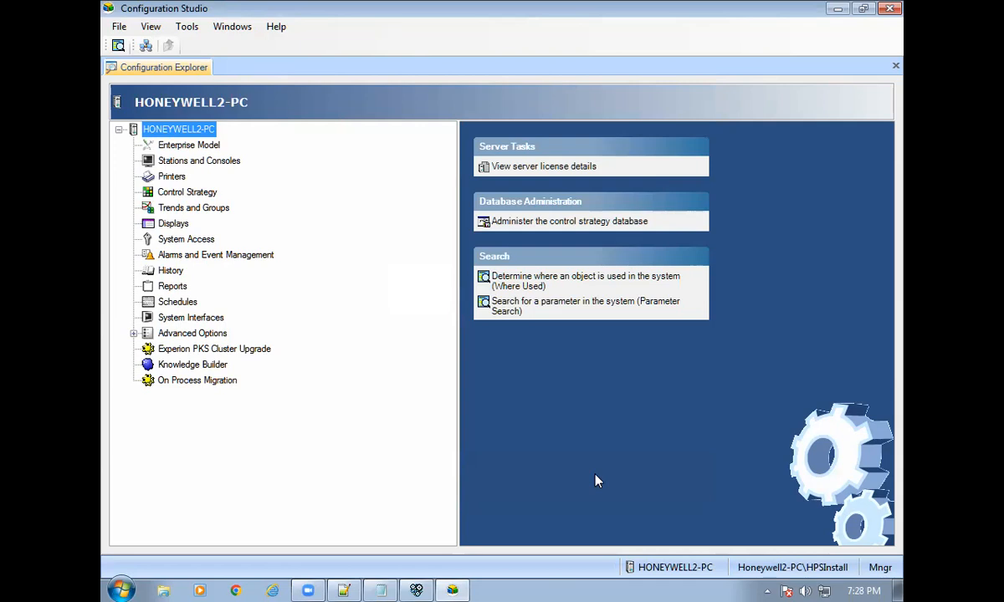
Examine the tasks offered by the server's configuration categories, from Enterprise Model through System Access and System Interfaces, and return to the server level.
{"action": "left_click", "coordinate": [214, 146]}
{"action": "left_click", "coordinate": [216, 161]}
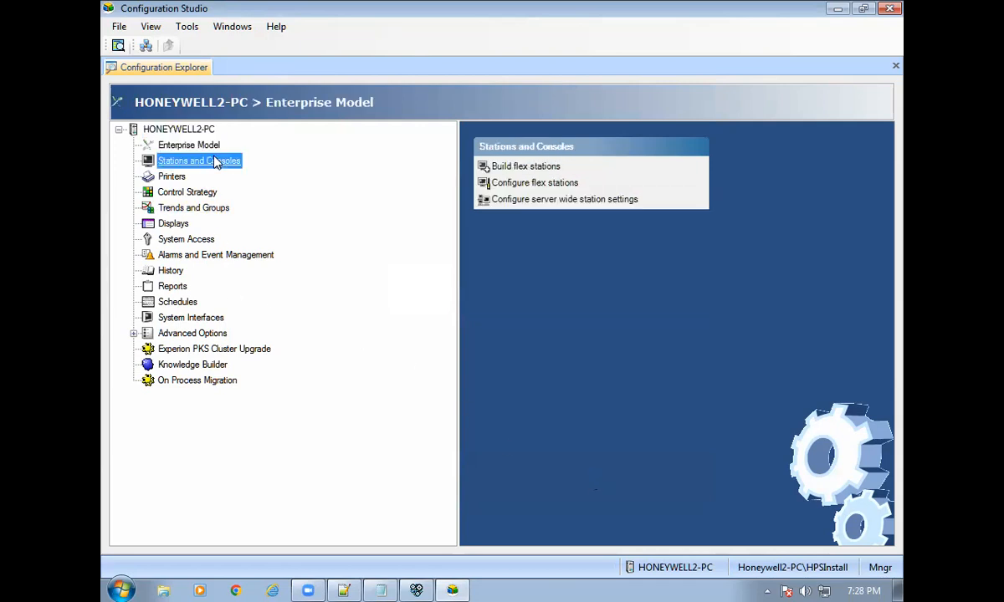
{"action": "left_click", "coordinate": [220, 165]}
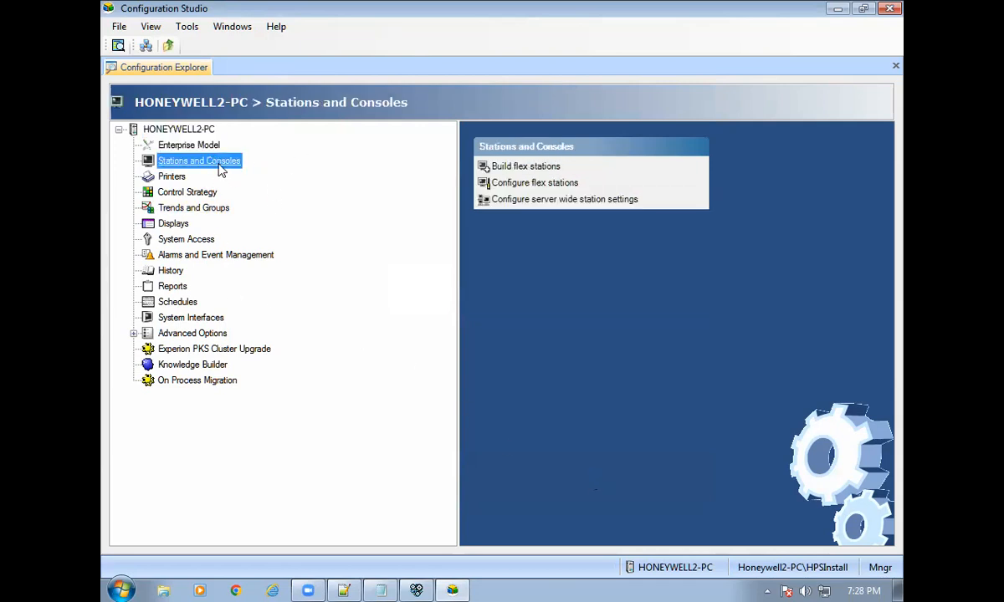
{"action": "left_click", "coordinate": [174, 176]}
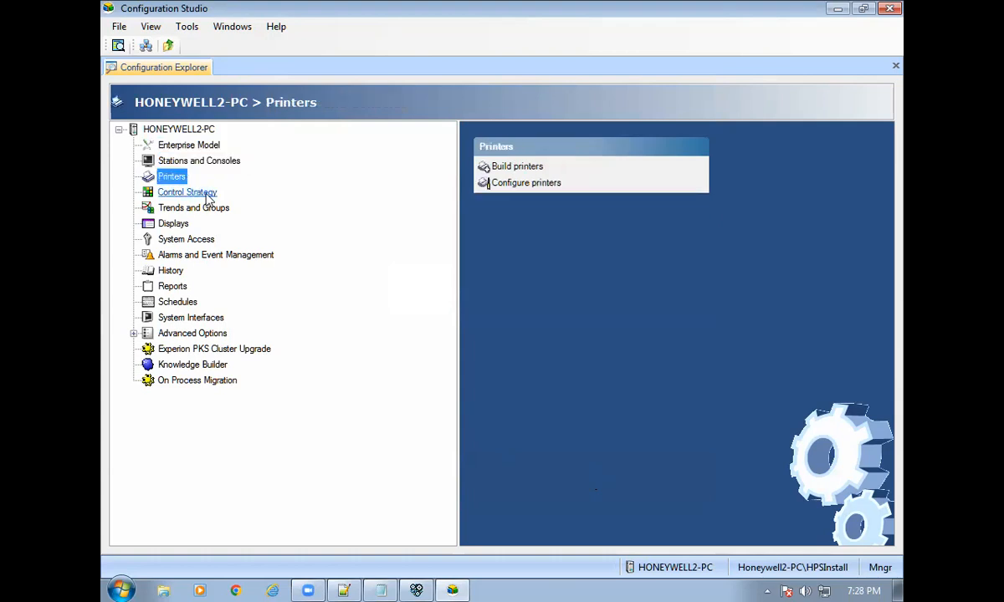
{"action": "left_click", "coordinate": [205, 195]}
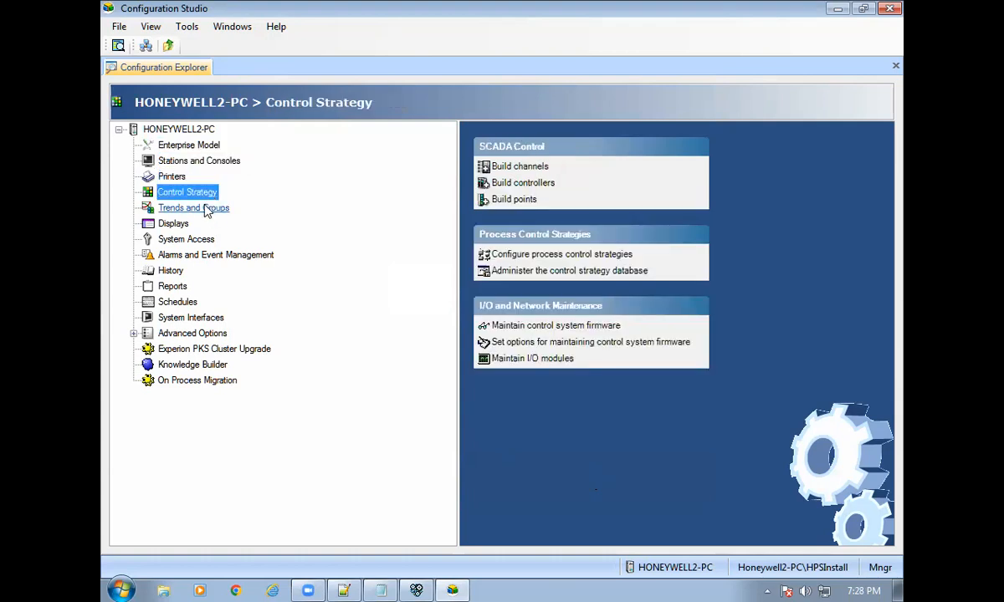
{"action": "left_click", "coordinate": [206, 211]}
{"action": "left_click", "coordinate": [188, 225]}
{"action": "left_click", "coordinate": [197, 239]}
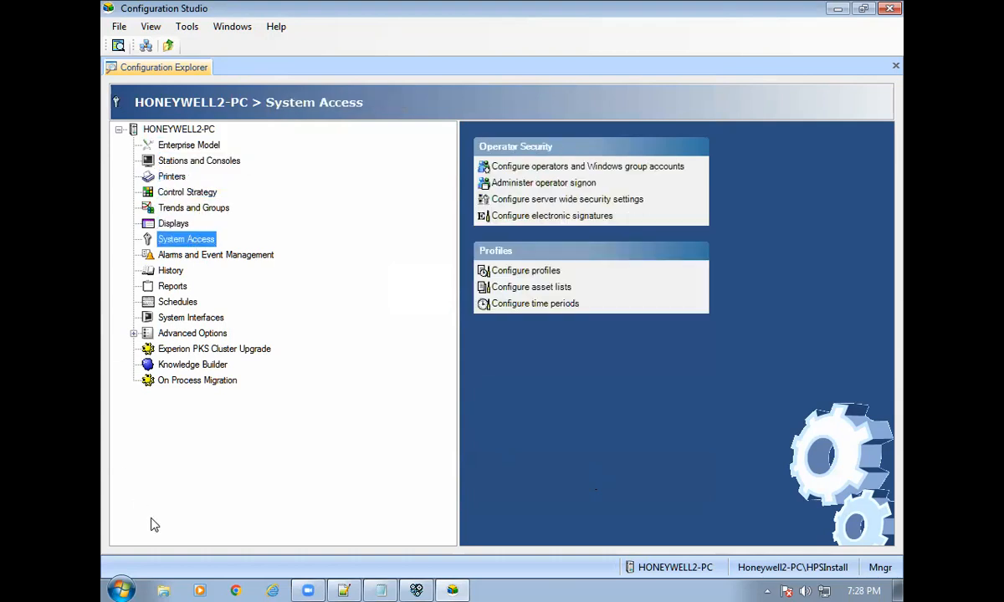
{"action": "left_click", "coordinate": [186, 319]}
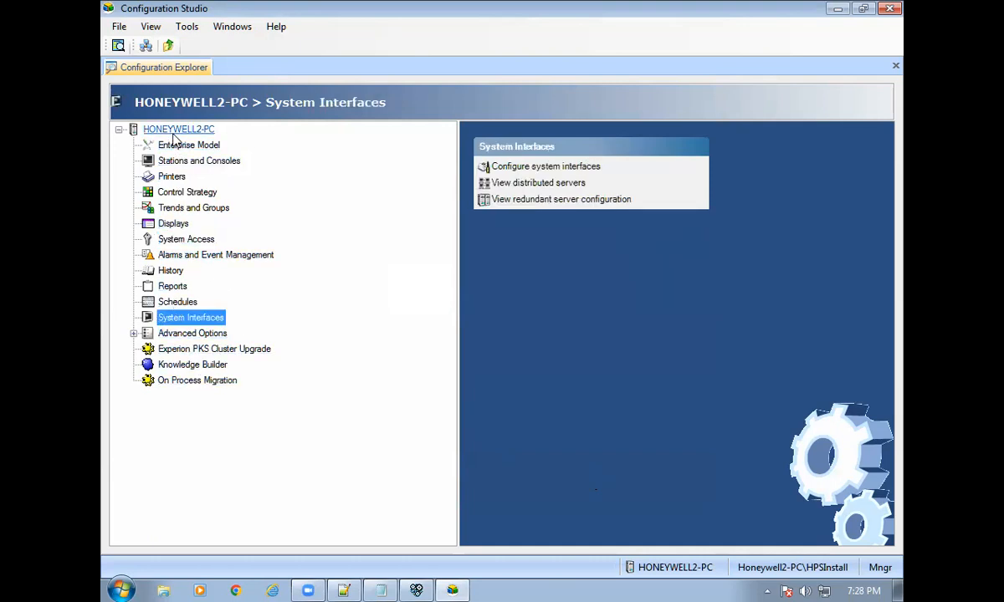
{"action": "left_click", "coordinate": [173, 133]}
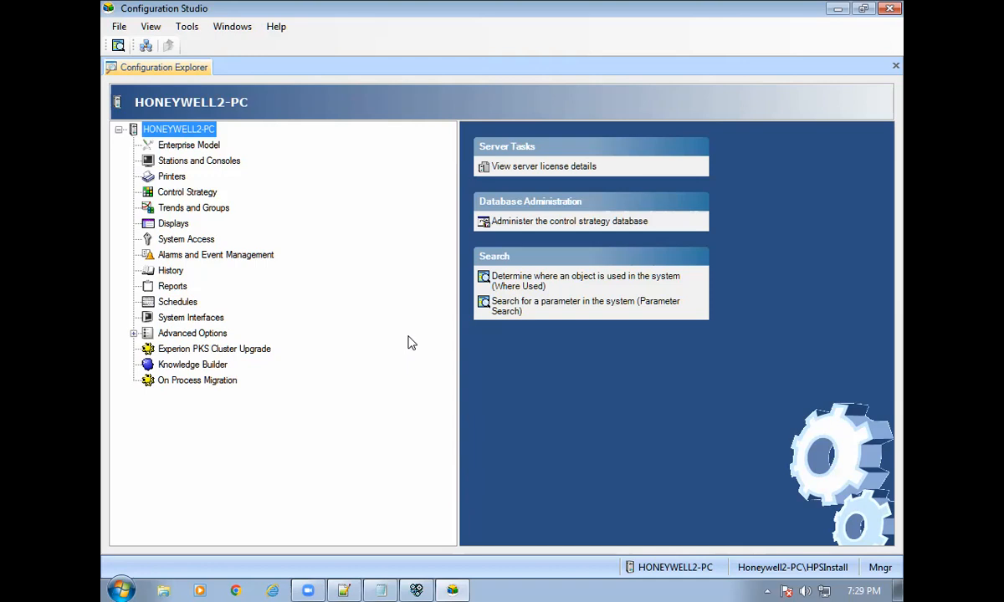
Open the Build Assets task of the Enterprise Model.
{"action": "left_click", "coordinate": [200, 147]}
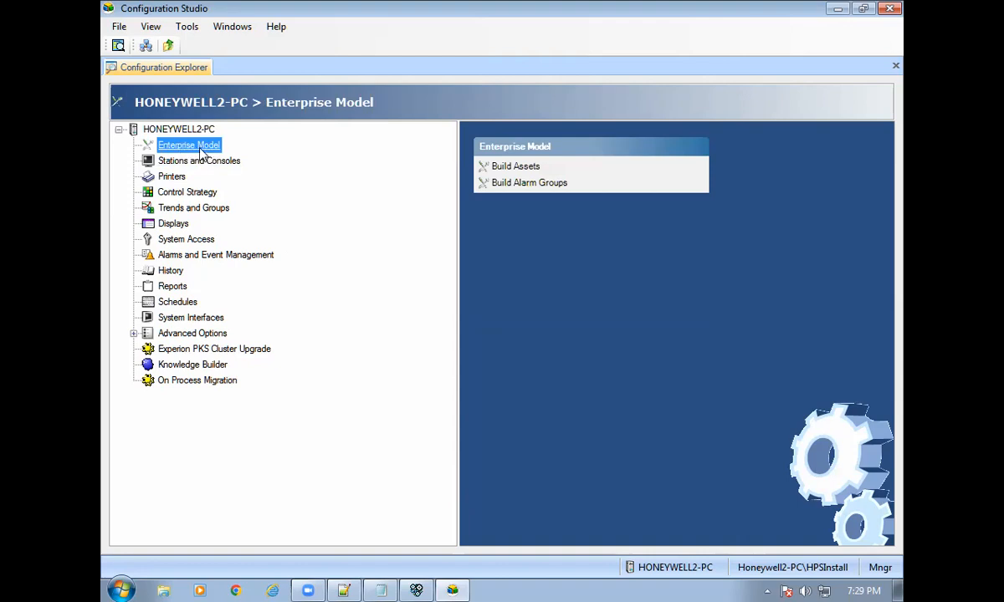
{"action": "left_click", "coordinate": [506, 163]}
{"action": "left_click", "coordinate": [506, 167]}
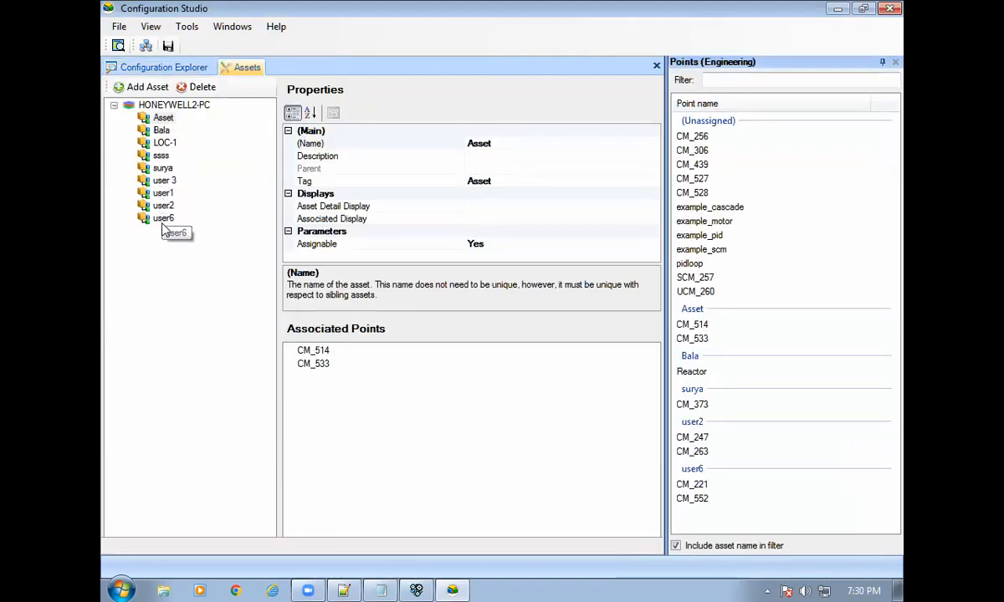
Move the user 3 asset beneath user2 in the asset tree and collapse the user2 branch.
{"action": "left_click", "coordinate": [155, 118]}
{"action": "left_click", "coordinate": [157, 141]}
{"action": "left_click_drag", "start_coordinate": [159, 180], "coordinate": [157, 205]}
{"action": "left_click", "coordinate": [158, 217]}
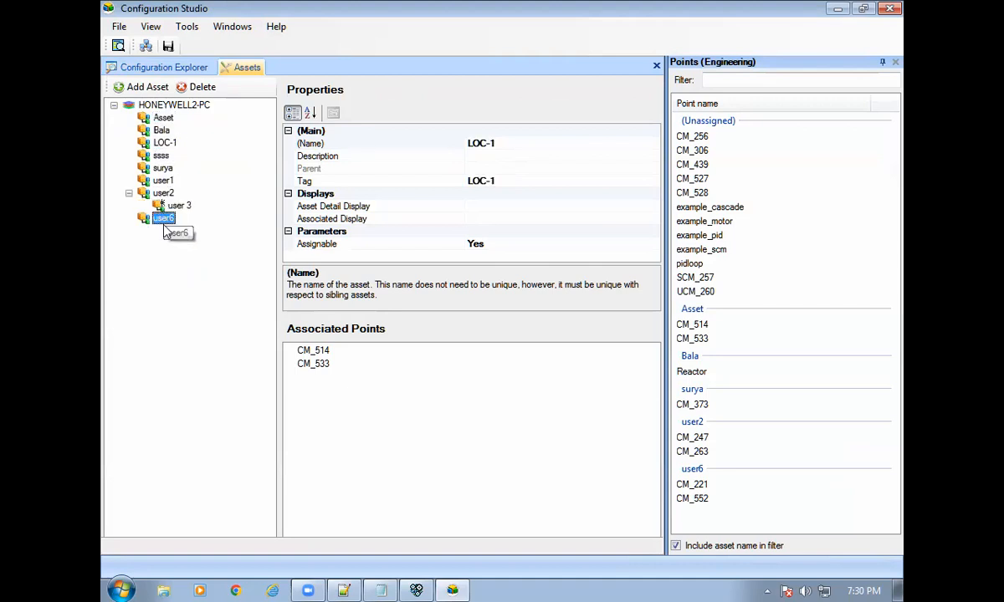
{"action": "left_click", "coordinate": [129, 193]}
Examine the properties and associated points of the existing assets, including Asset, LOC-1, ssss, user1, user2 and user6.
{"action": "left_click", "coordinate": [161, 193]}
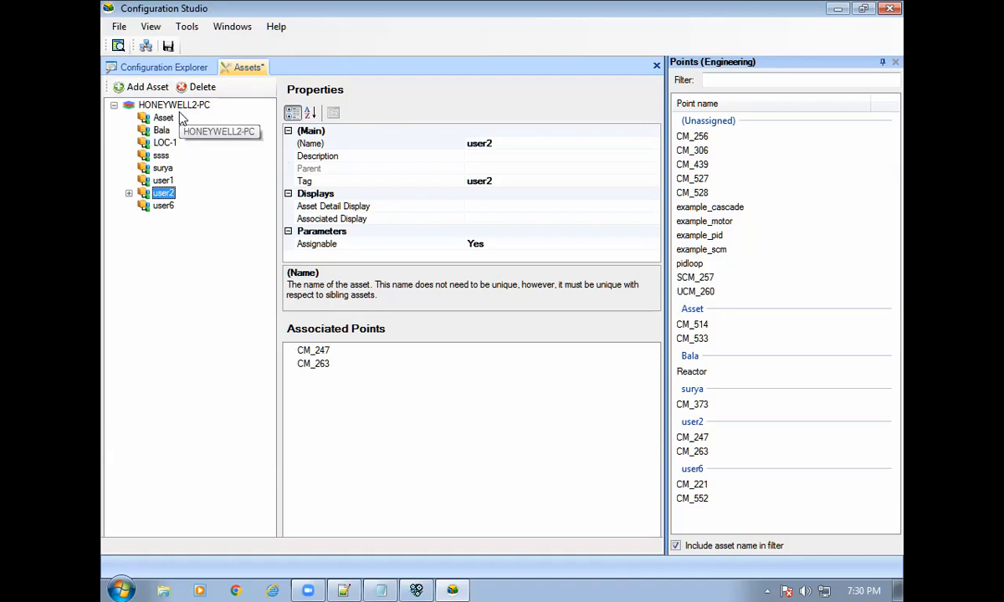
{"action": "left_click", "coordinate": [163, 168]}
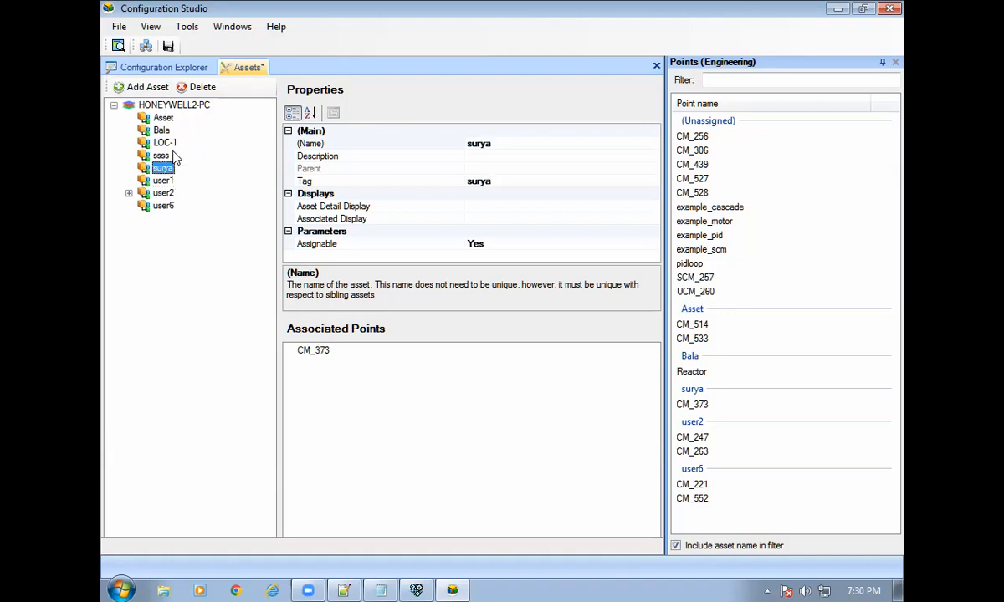
{"action": "left_click", "coordinate": [161, 156]}
{"action": "left_click", "coordinate": [162, 130]}
{"action": "left_click", "coordinate": [163, 118]}
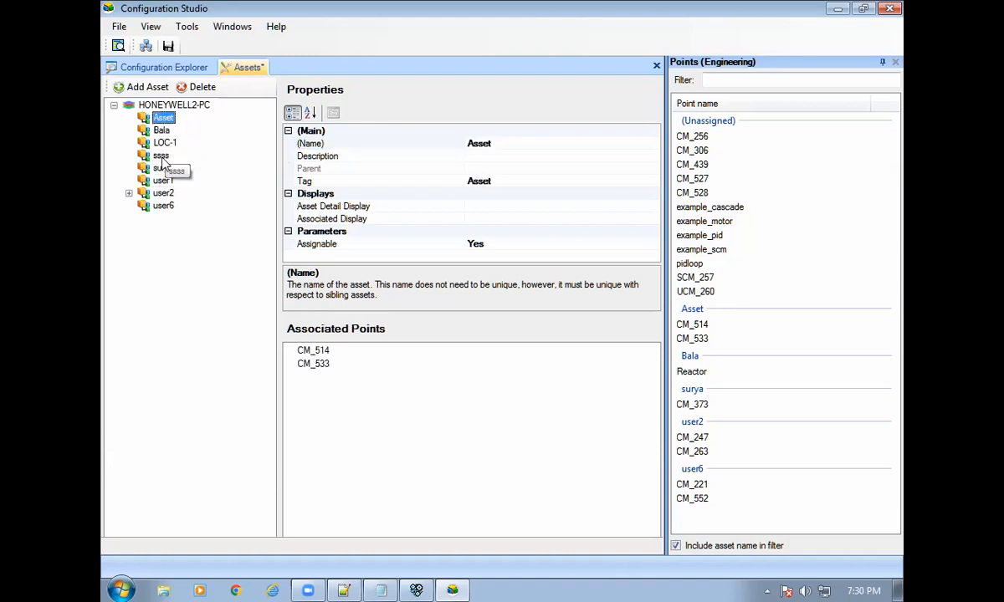
{"action": "left_click", "coordinate": [161, 156]}
{"action": "left_click", "coordinate": [164, 181]}
{"action": "left_click", "coordinate": [163, 118]}
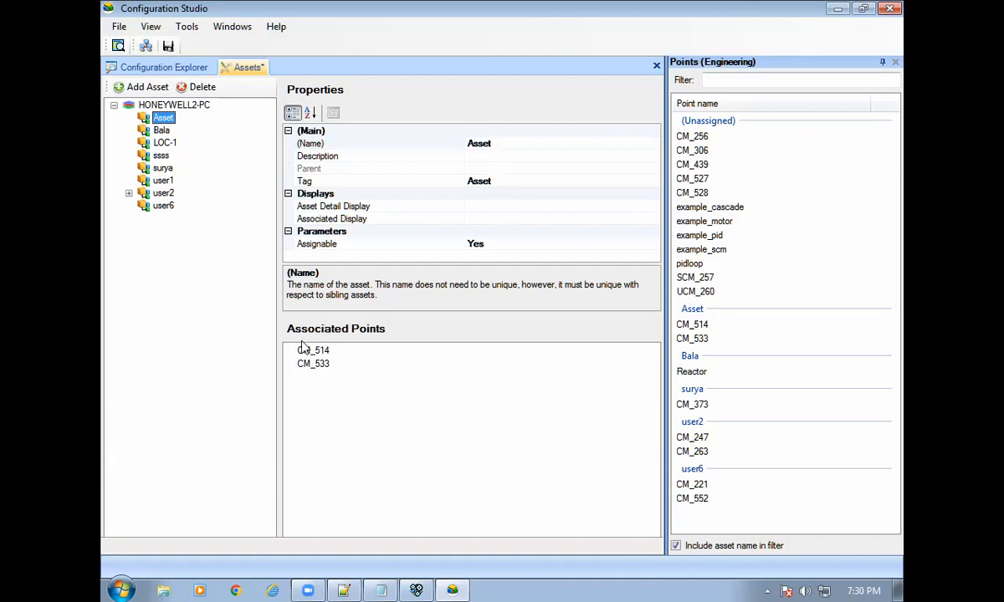
{"action": "key", "text": "Down"}
{"action": "key", "text": "Down"}
{"action": "key", "text": "Down"}
{"action": "key", "text": "Down"}
{"action": "key", "text": "Down"}
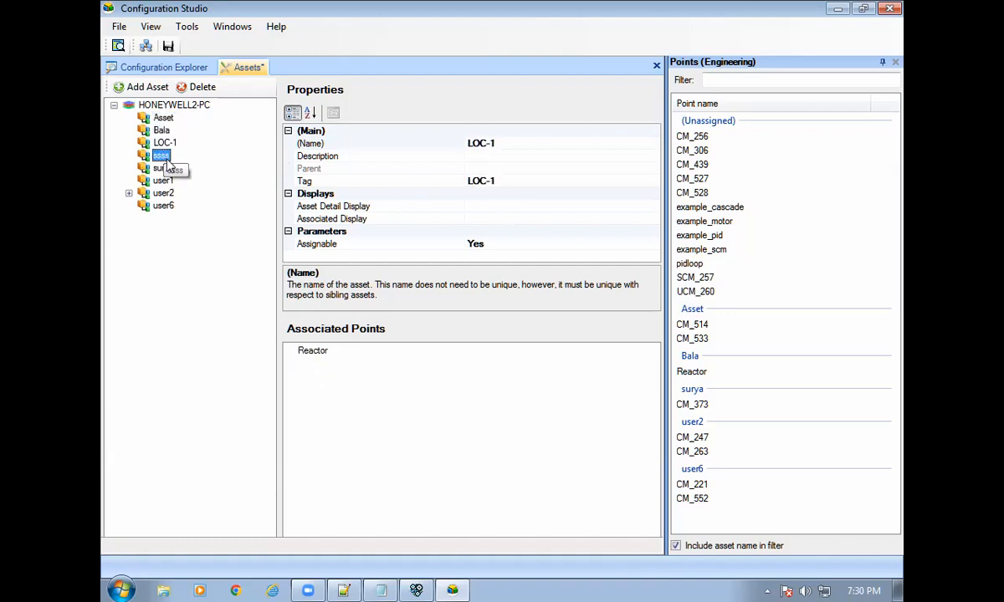
{"action": "left_click", "coordinate": [164, 193]}
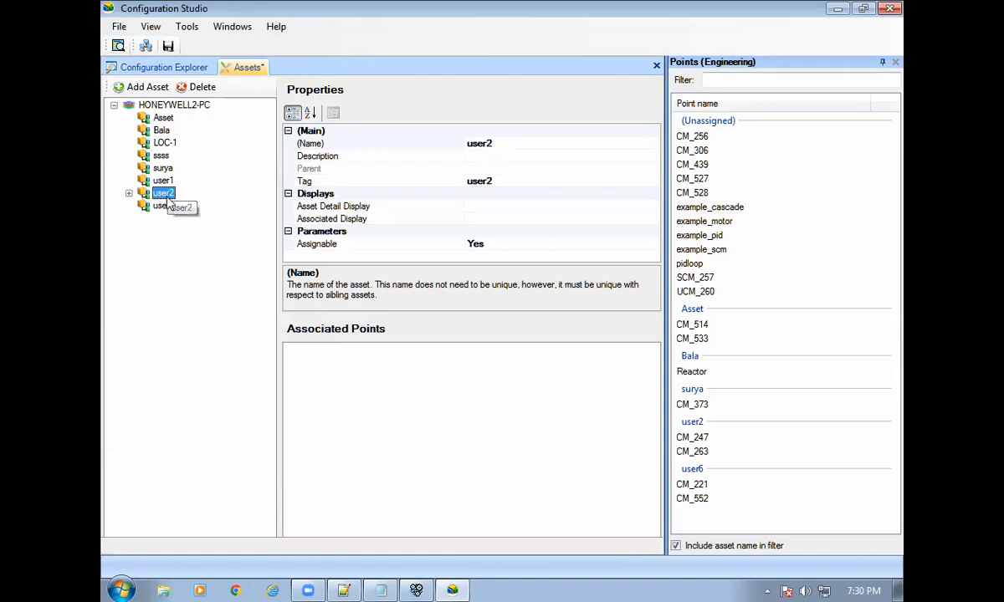
{"action": "left_click", "coordinate": [163, 206]}
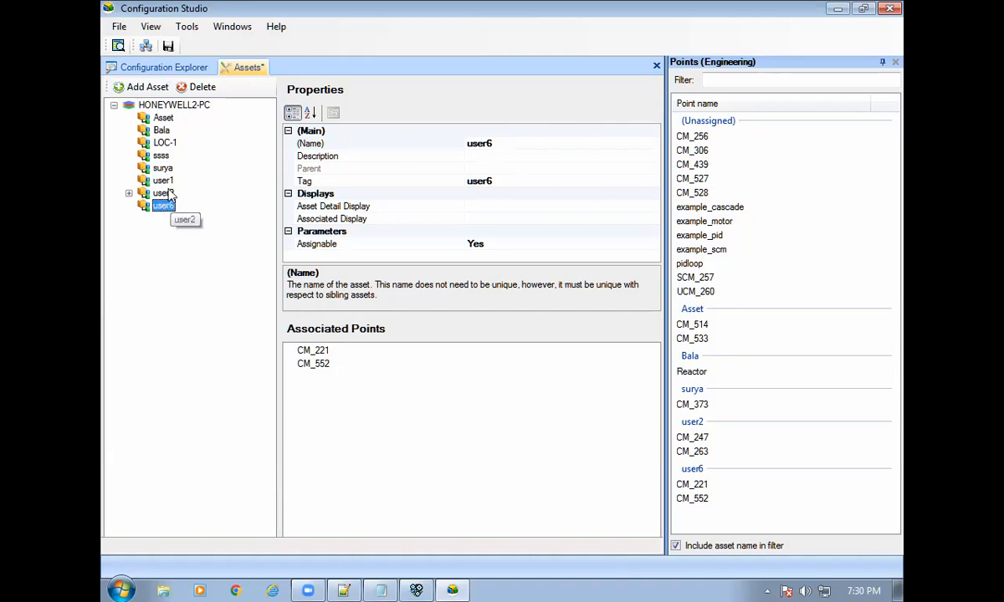
Add a new asset named Day1 directly under the HONEYWELL2-PC server and save the asset model.
{"action": "left_click", "coordinate": [159, 105]}
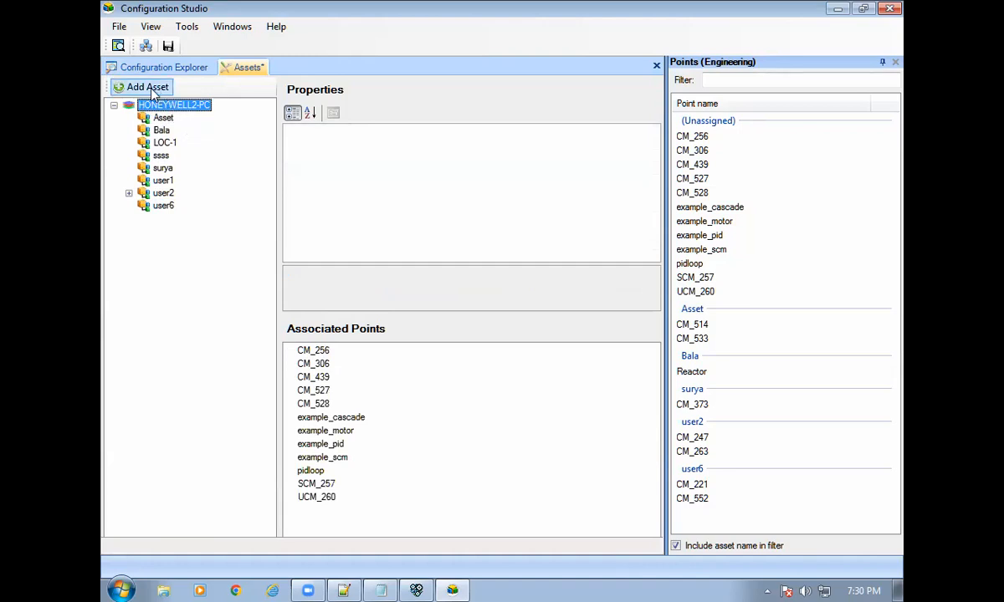
{"action": "left_click", "coordinate": [154, 92]}
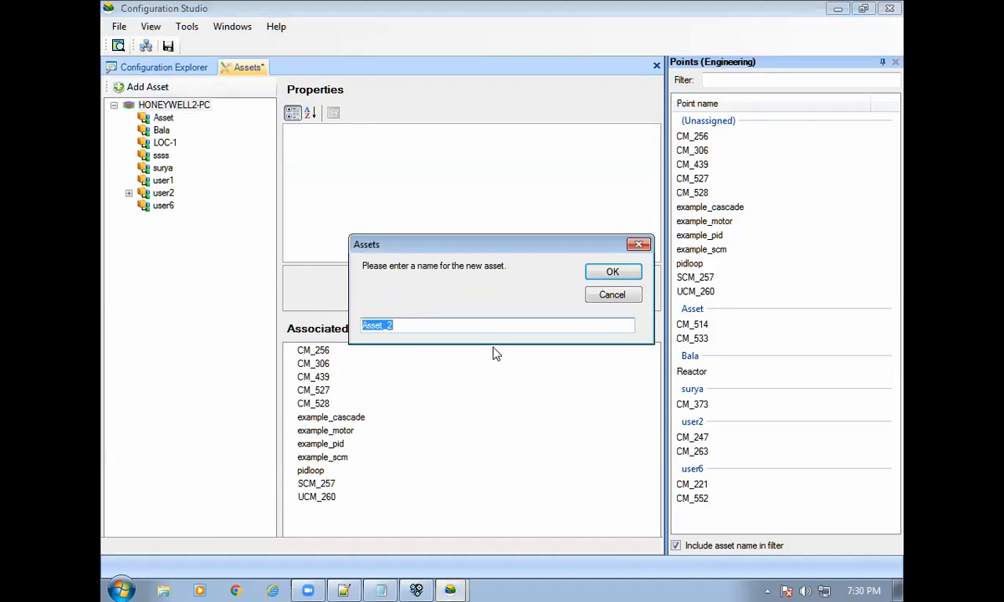
{"action": "key", "text": "BackSpace"}
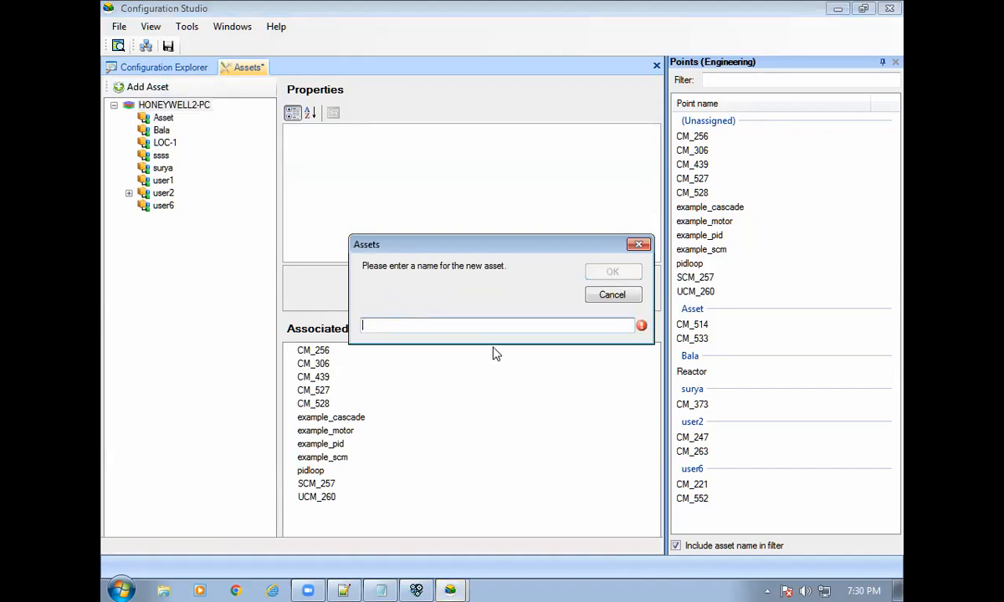
{"action": "type", "text": "Day1"}
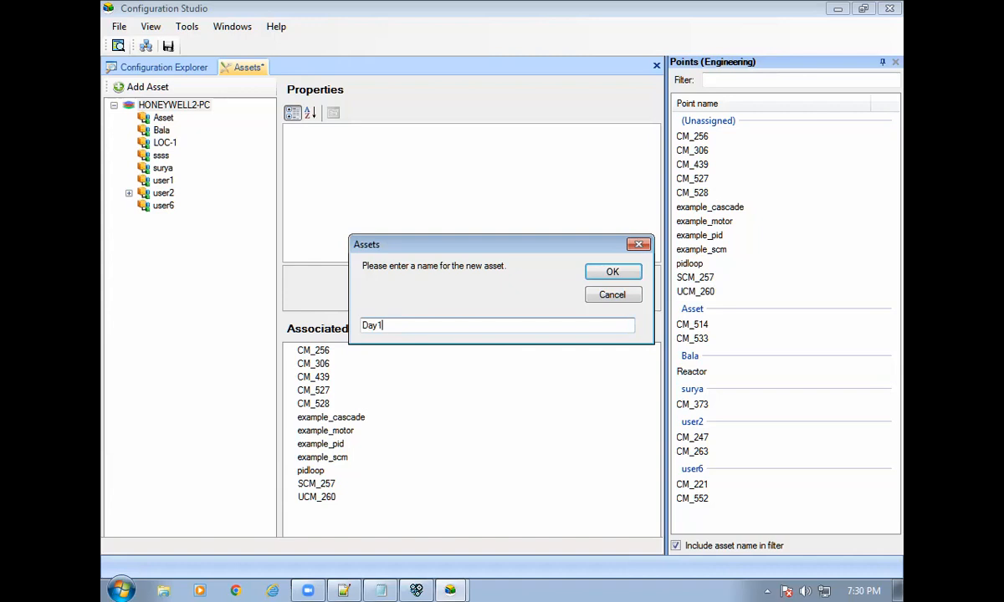
{"action": "left_click", "coordinate": [614, 274]}
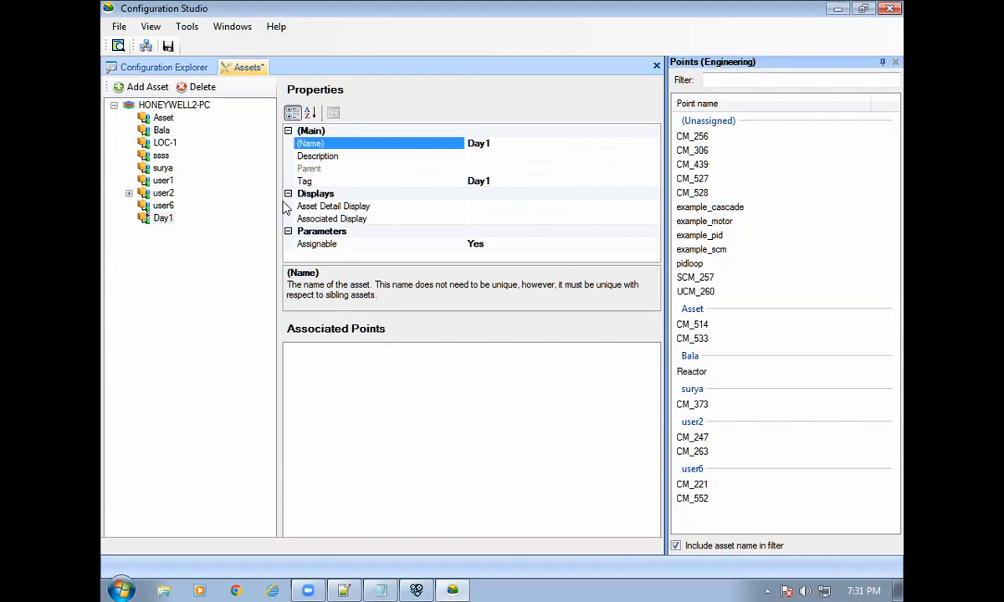
{"action": "left_click", "coordinate": [160, 219]}
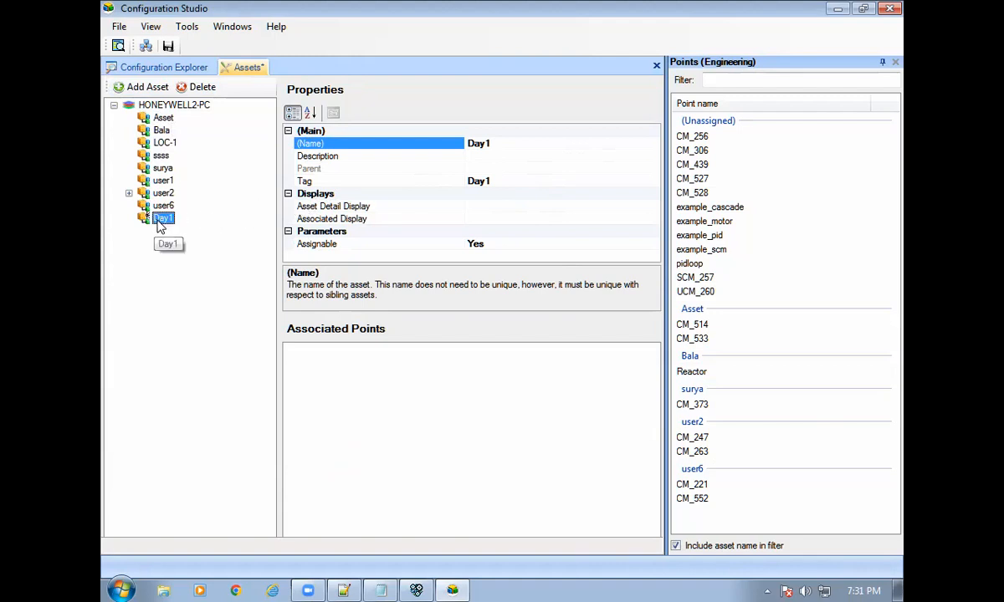
{"action": "left_click", "coordinate": [168, 46]}
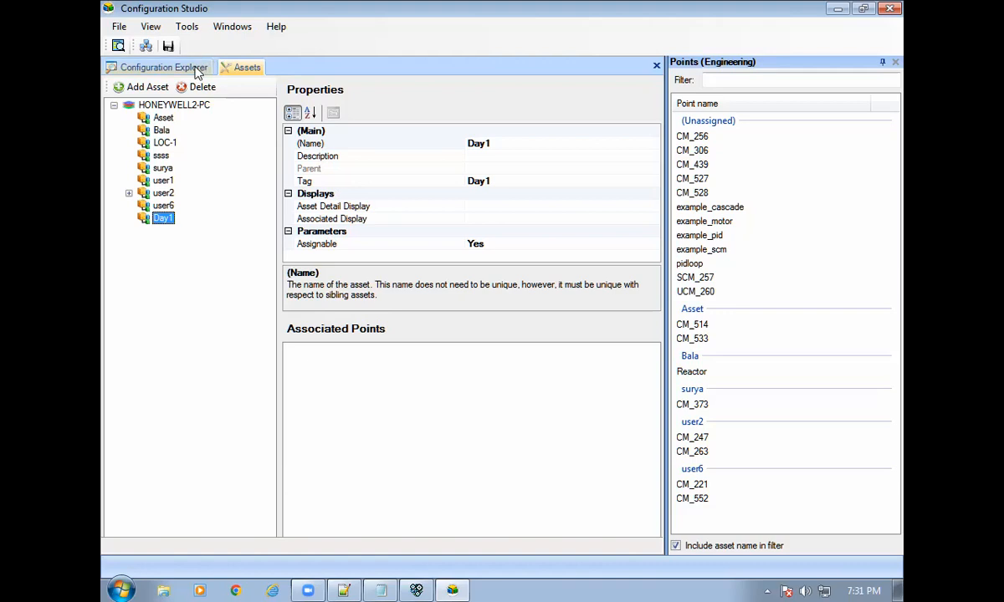
Open the Configure process control strategies task from the server's Control Strategy category.
{"action": "left_click", "coordinate": [196, 70]}
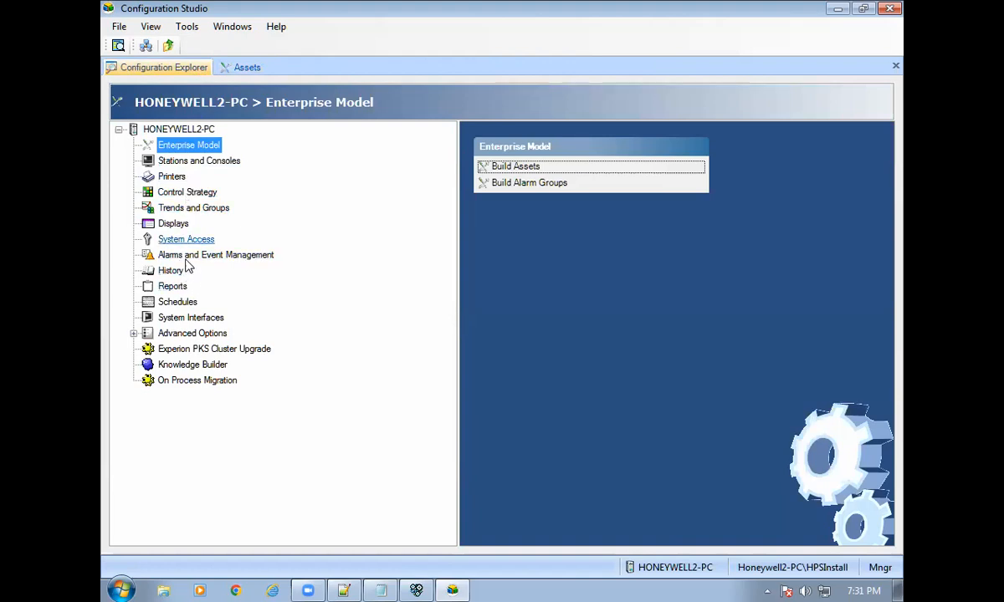
{"action": "left_click", "coordinate": [185, 194]}
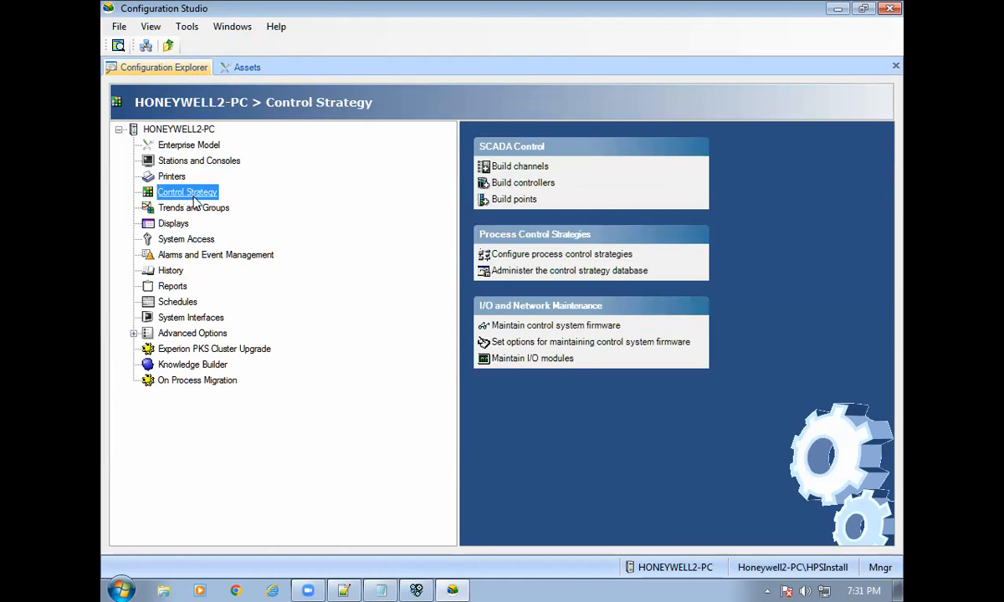
{"action": "left_click", "coordinate": [523, 255]}
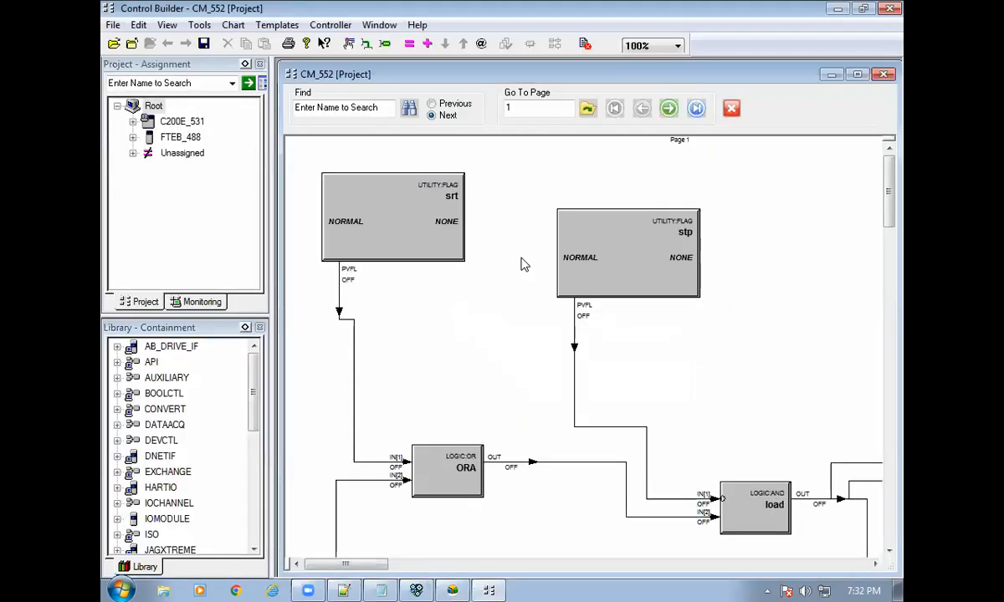
Look over the CM_552 control module chart in Control Builder and close it.
{"action": "scroll", "coordinate": [727, 310], "scroll_direction": "down", "scroll_amount": 2}
{"action": "scroll", "coordinate": [726, 310], "scroll_direction": "up", "scroll_amount": 2}
{"action": "left_click", "coordinate": [884, 73]}
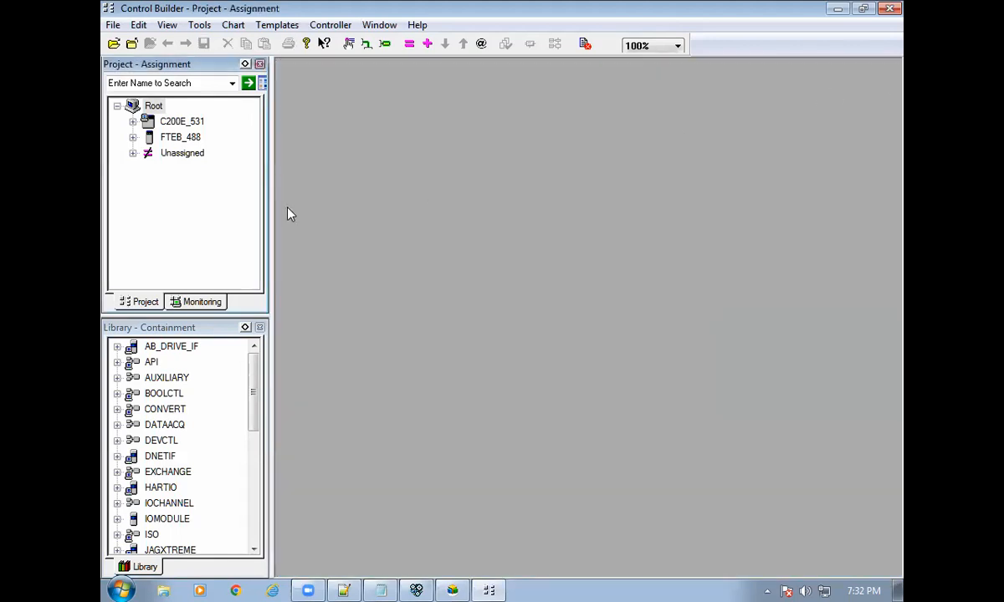
Try to force-delete FTEB_488 from the Monitoring assignment tree.
{"action": "left_click", "coordinate": [199, 301]}
{"action": "left_click", "coordinate": [159, 139]}
{"action": "right_click", "coordinate": [159, 138]}
{"action": "left_click", "coordinate": [213, 149]}
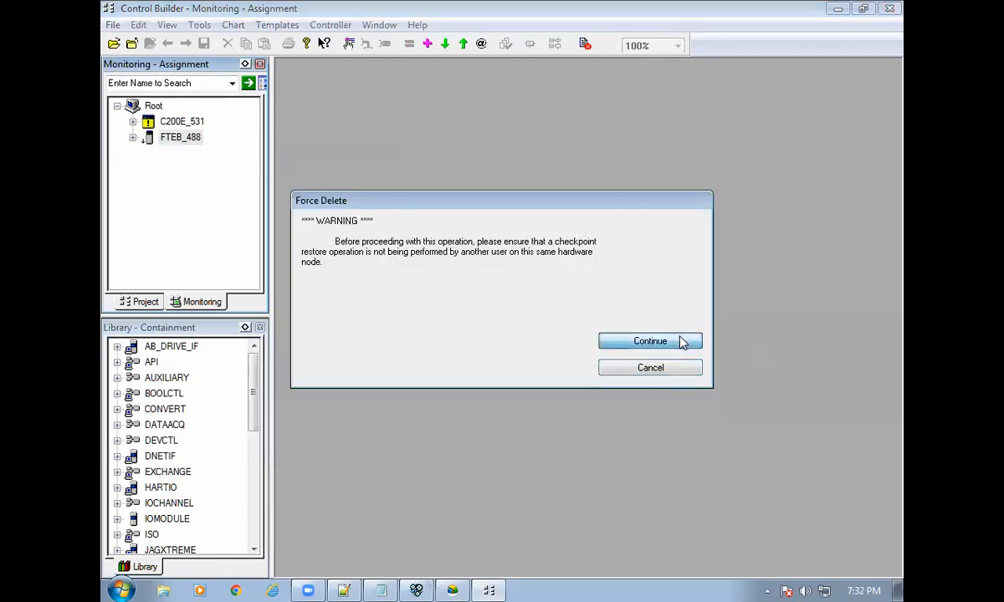
{"action": "left_click", "coordinate": [682, 342]}
{"action": "left_click", "coordinate": [685, 314]}
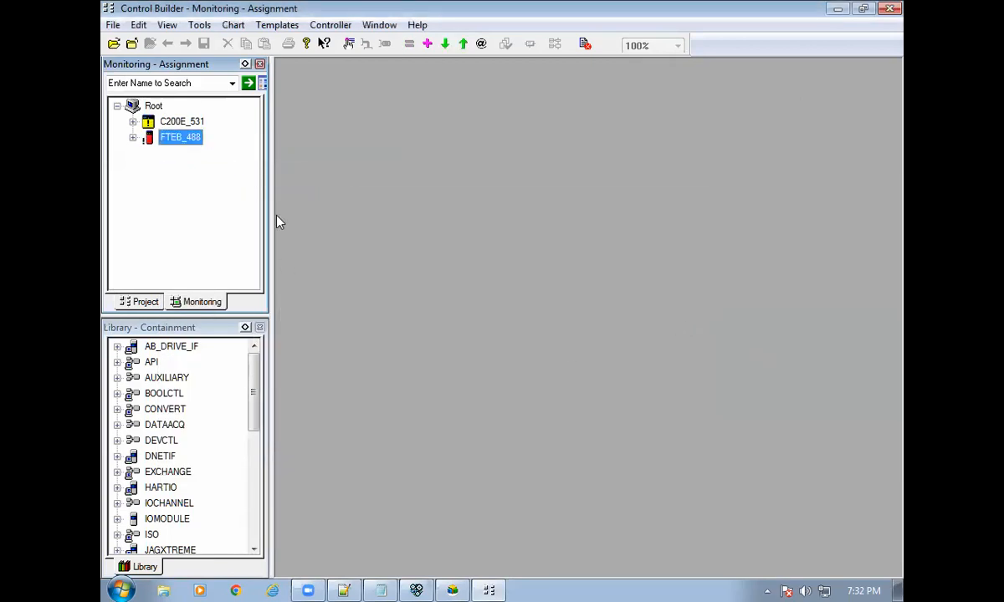
Force-delete the C200E_489 controller beneath FTEB_488 in the Monitoring tree.
{"action": "left_click", "coordinate": [133, 137]}
{"action": "left_click", "coordinate": [175, 157]}
{"action": "right_click", "coordinate": [182, 157]}
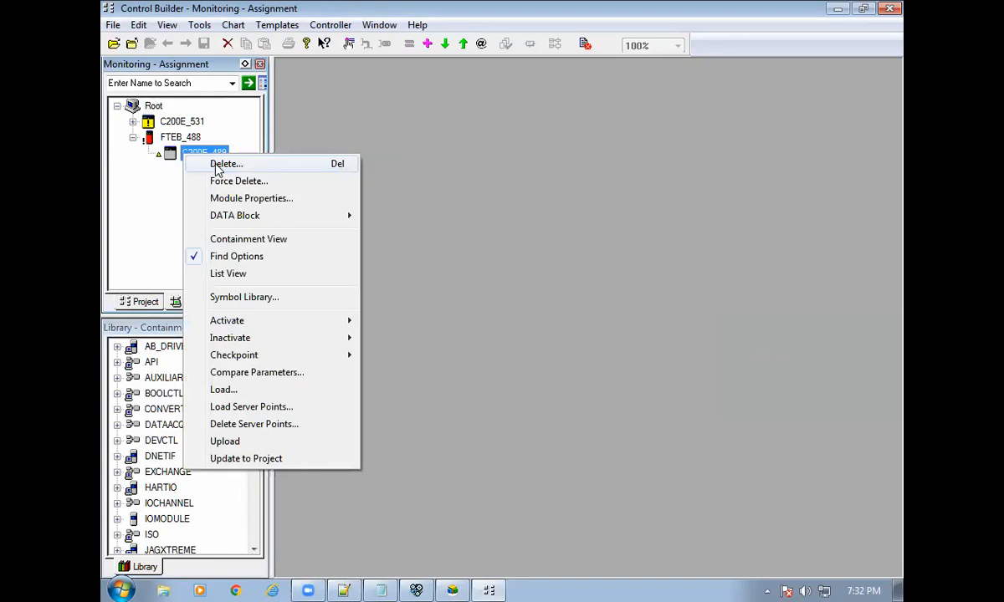
{"action": "left_click", "coordinate": [310, 181]}
{"action": "left_click", "coordinate": [654, 344]}
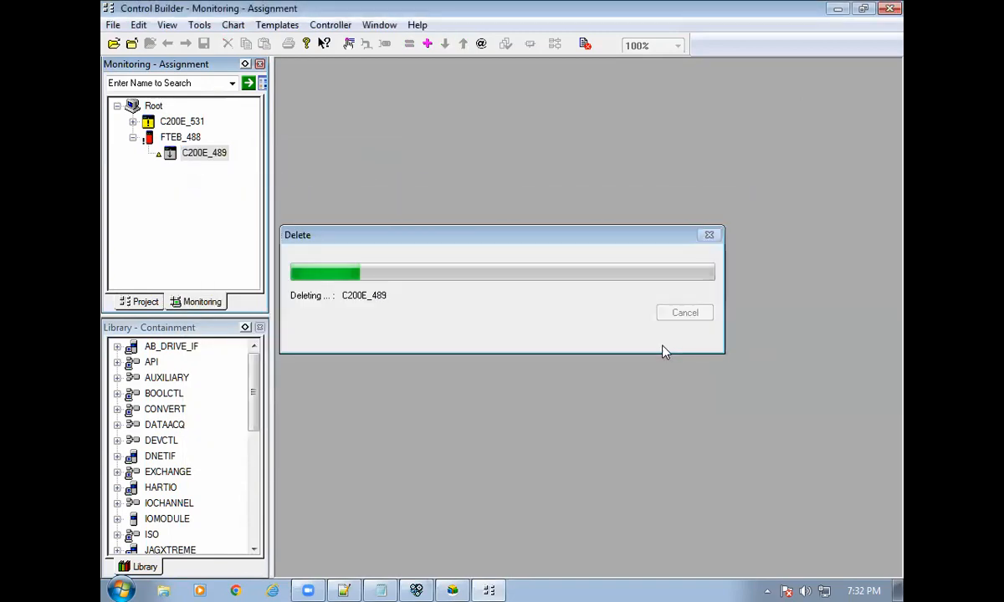
Force-delete the FTEB_488 module from the Monitoring tree now that it has no child controller.
{"action": "right_click", "coordinate": [177, 139]}
{"action": "left_click", "coordinate": [206, 150]}
{"action": "left_click", "coordinate": [663, 348]}
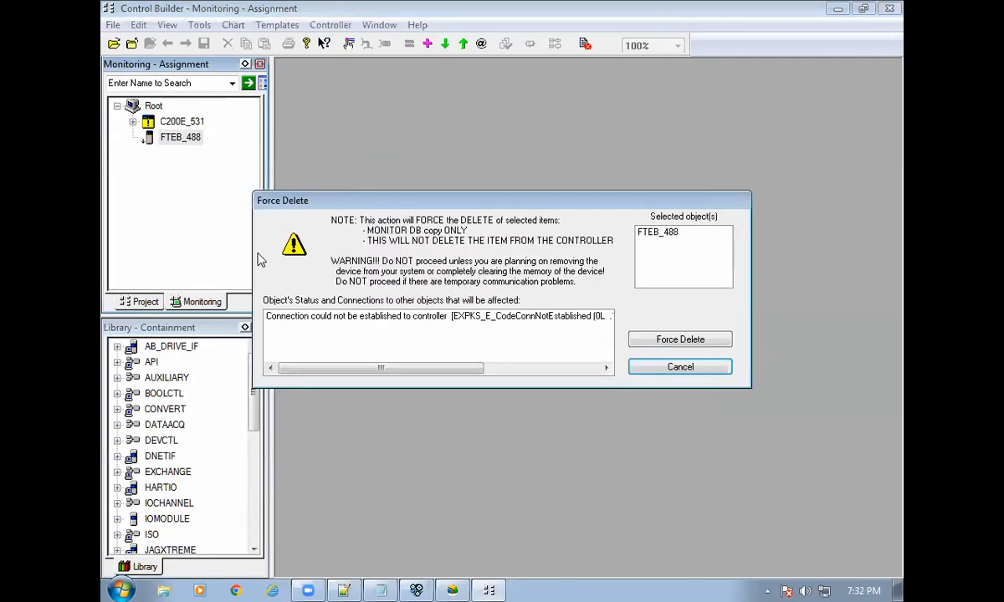
{"action": "left_click", "coordinate": [677, 345]}
{"action": "left_click", "coordinate": [686, 316]}
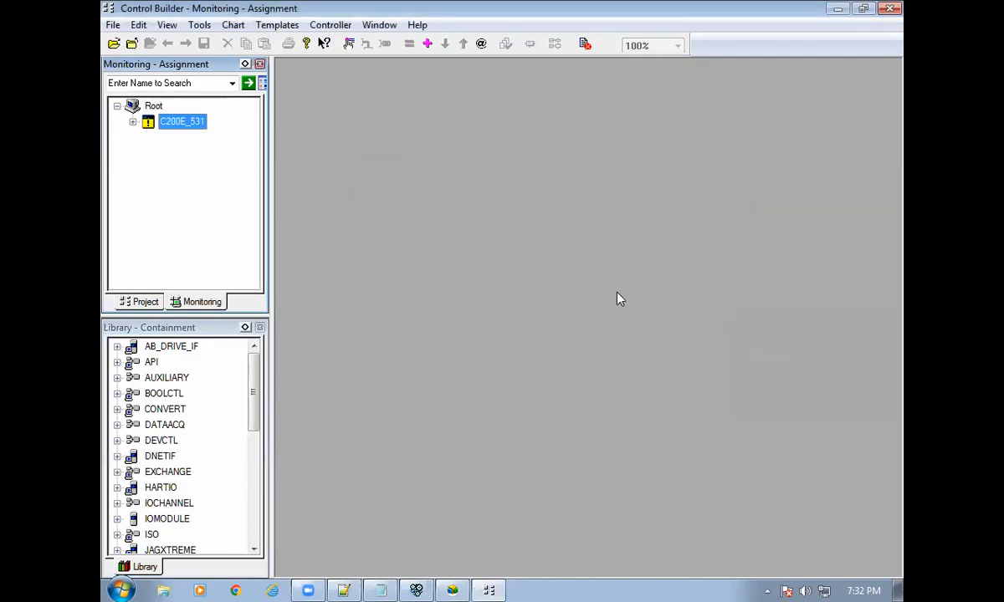
Force-delete control module CM_533 beneath CEEC200EFB_532 of C200E_531 in the Monitoring tree.
{"action": "left_click", "coordinate": [132, 121]}
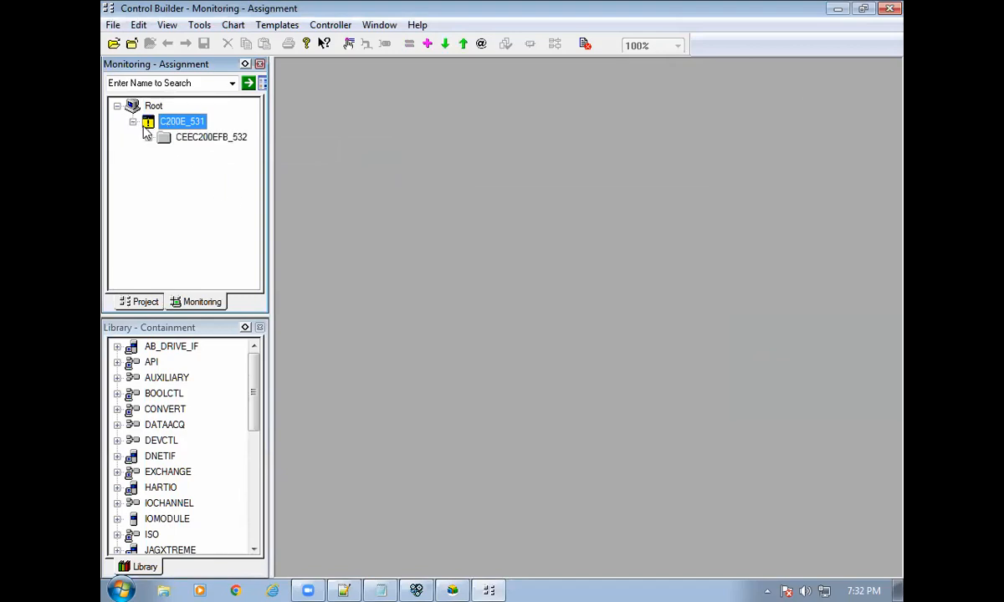
{"action": "left_click", "coordinate": [148, 137]}
{"action": "right_click", "coordinate": [194, 154]}
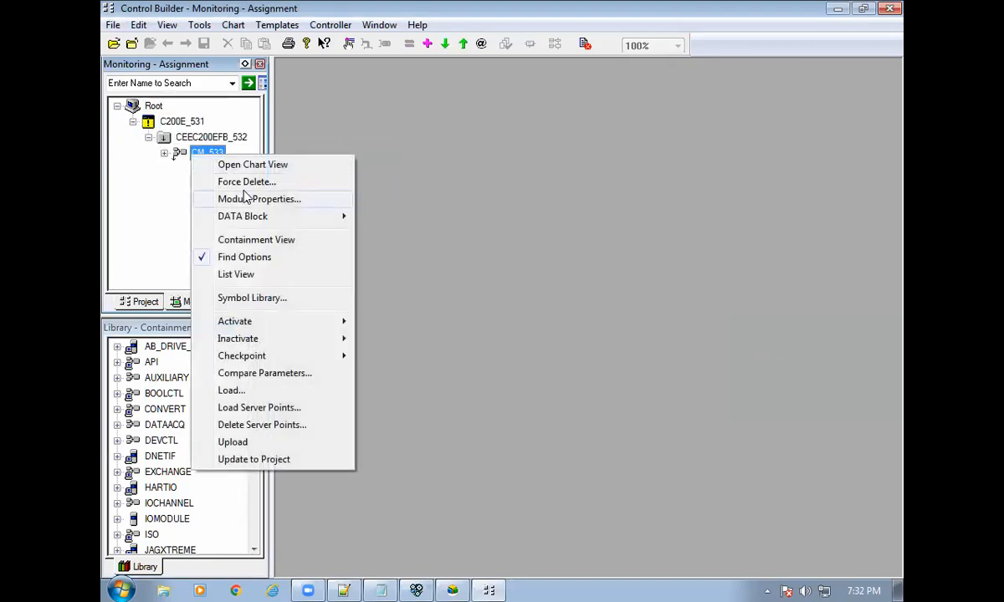
{"action": "left_click", "coordinate": [239, 181]}
{"action": "left_click", "coordinate": [651, 339]}
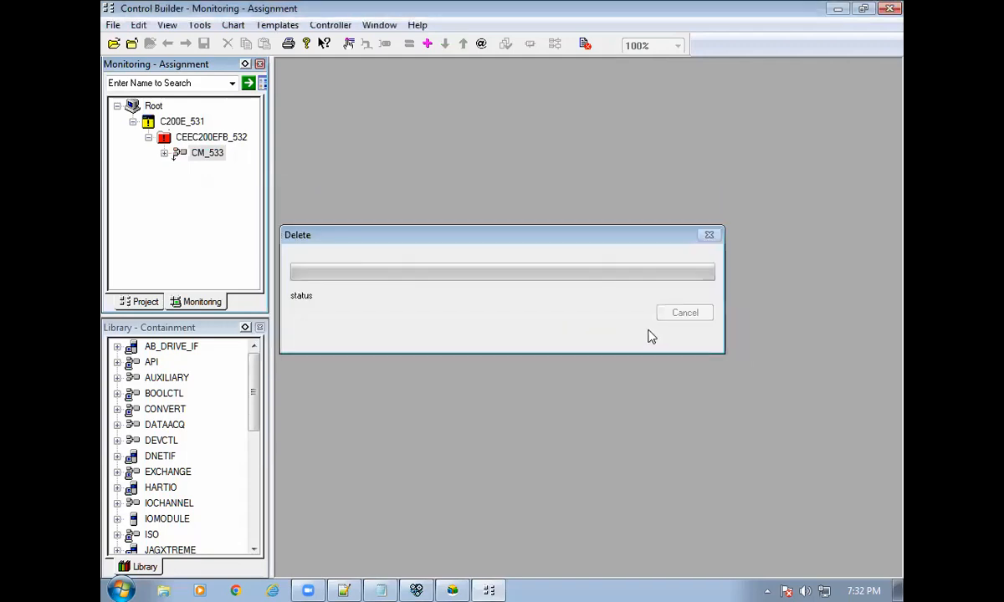
Force-delete the C200E_531 controller from the Monitoring tree.
{"action": "left_click", "coordinate": [132, 122]}
{"action": "right_click", "coordinate": [170, 124]}
{"action": "left_click", "coordinate": [205, 126]}
{"action": "left_click", "coordinate": [651, 340]}
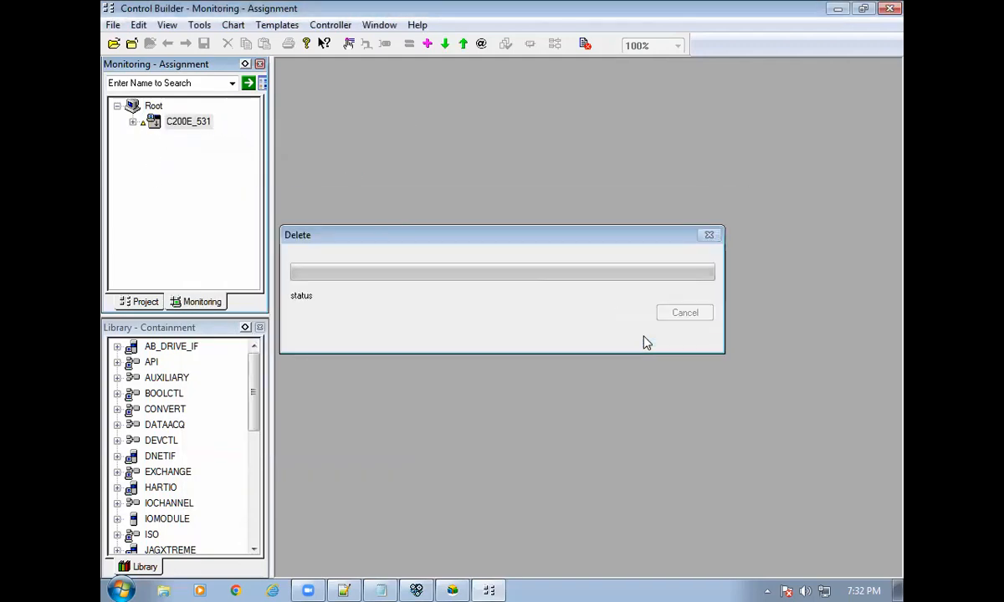
Delete FTEB_488 and all its child objects from the Project assignment tree.
{"action": "left_click", "coordinate": [138, 302]}
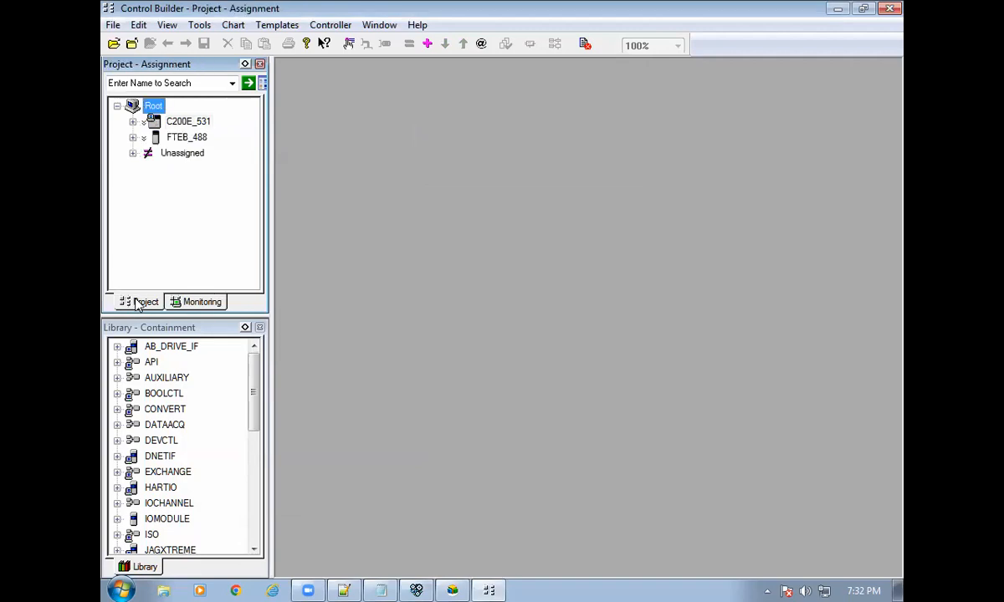
{"action": "left_click", "coordinate": [178, 138]}
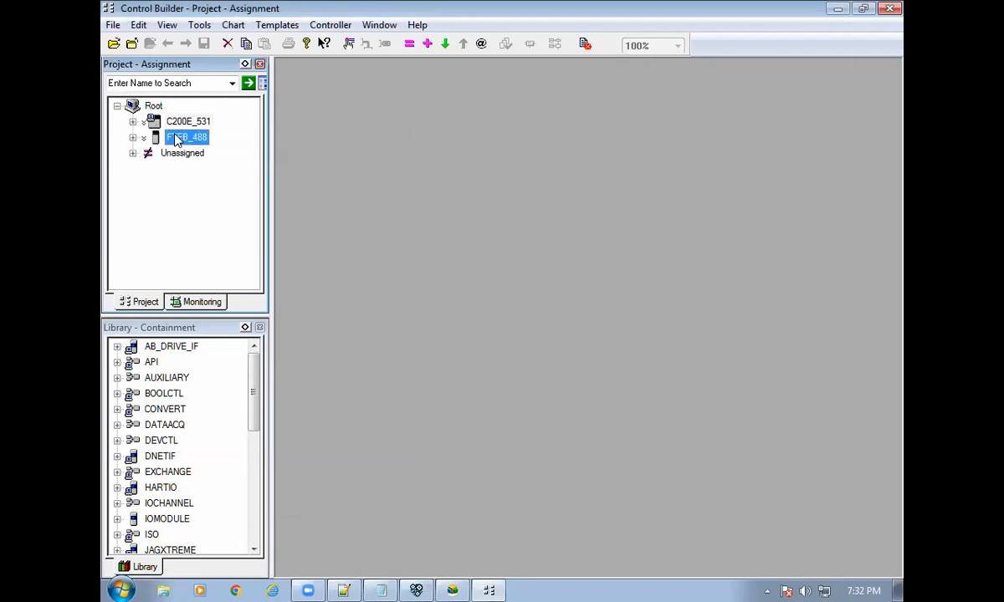
{"action": "key", "text": "Delete"}
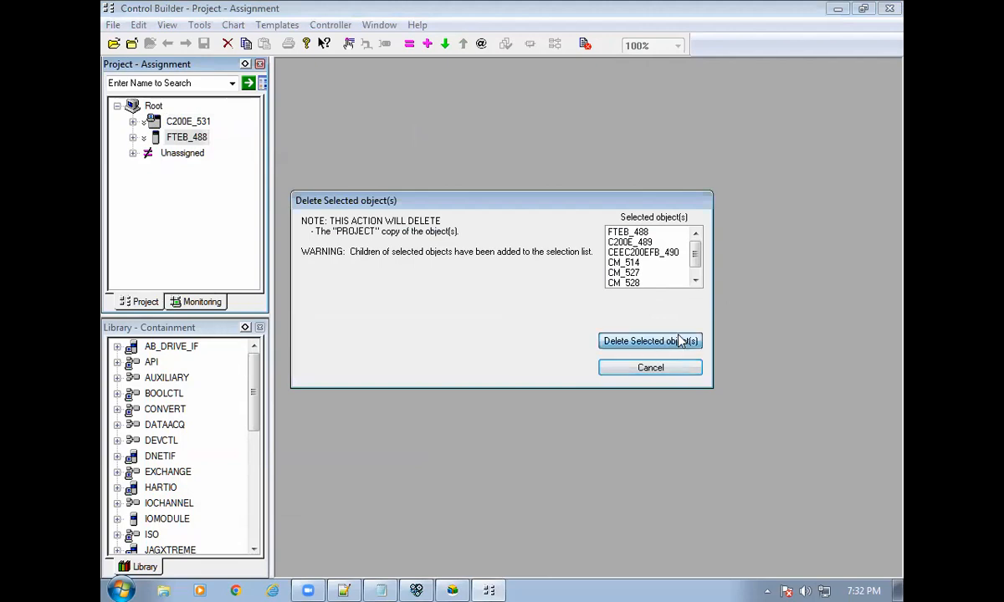
{"action": "left_click", "coordinate": [650, 341]}
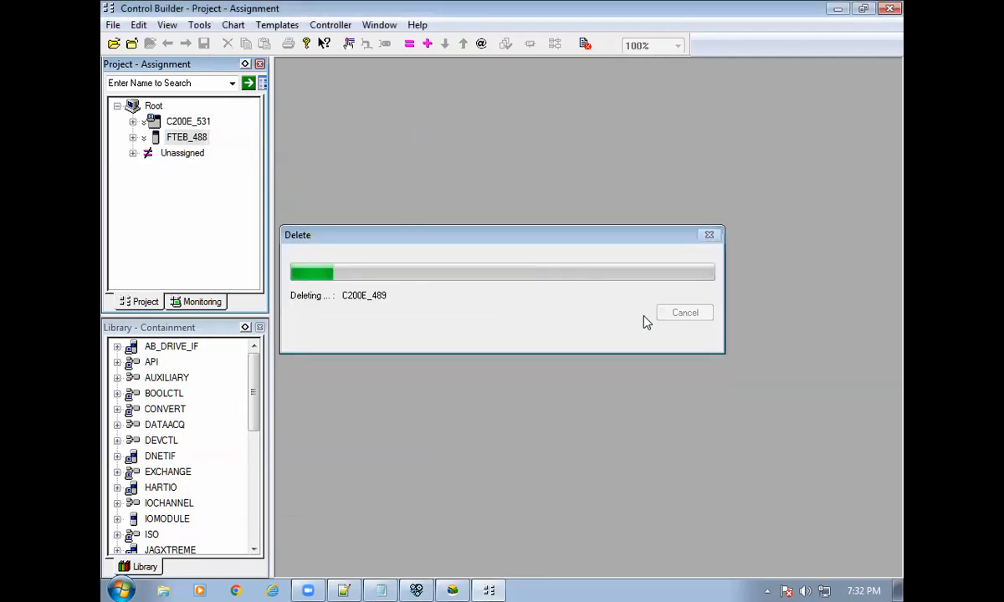
Delete the C200E_531 controller from the Project assignment tree.
{"action": "left_click", "coordinate": [168, 123]}
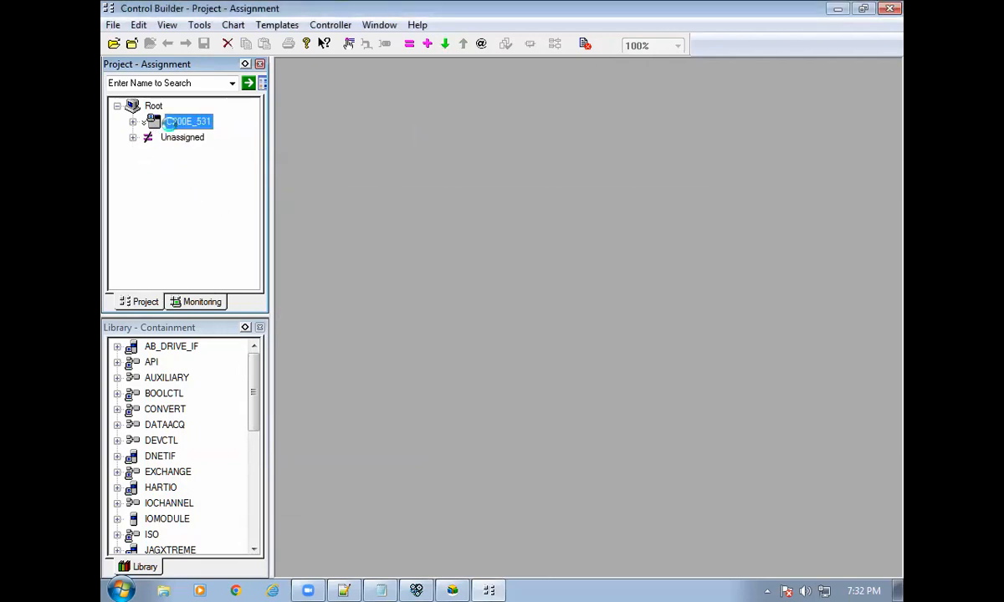
{"action": "key", "text": "Delete"}
{"action": "left_click", "coordinate": [650, 338]}
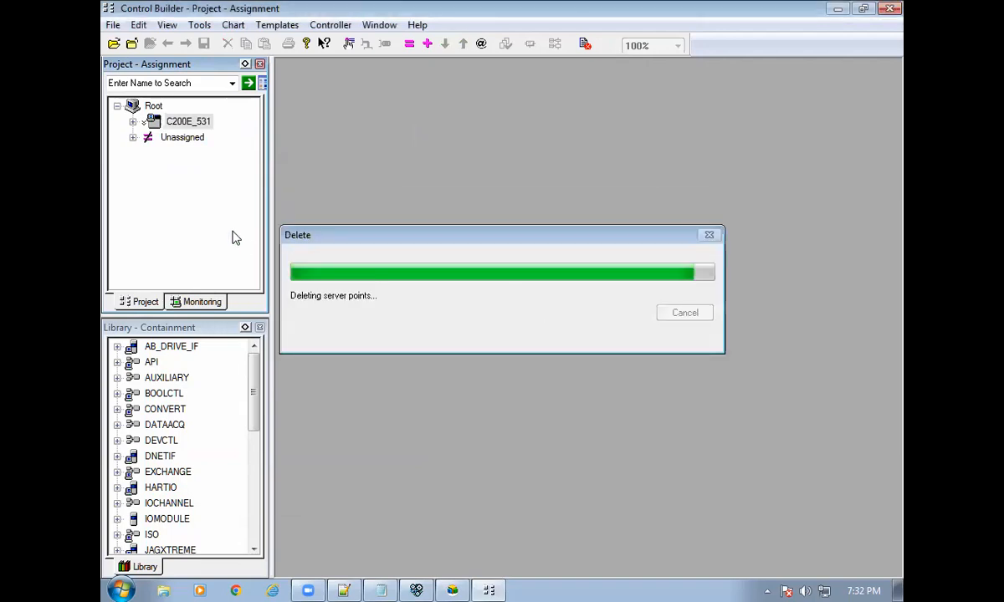
Close the assignment and library trees and reopen the Project assignment tree on its own.
{"action": "left_click", "coordinate": [260, 64]}
{"action": "left_click", "coordinate": [260, 64]}
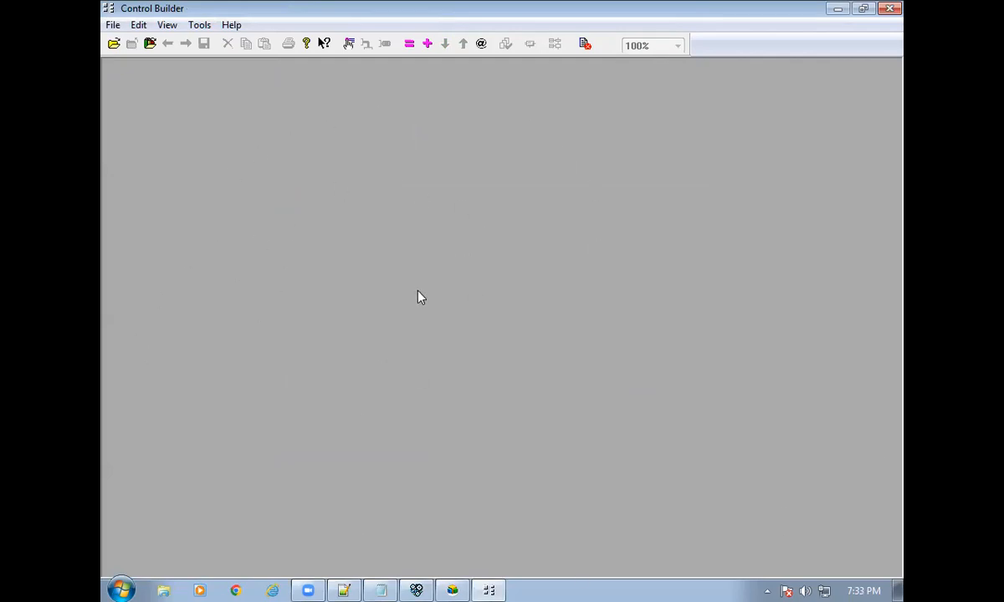
{"action": "left_click", "coordinate": [118, 50]}
{"action": "left_click", "coordinate": [118, 50]}
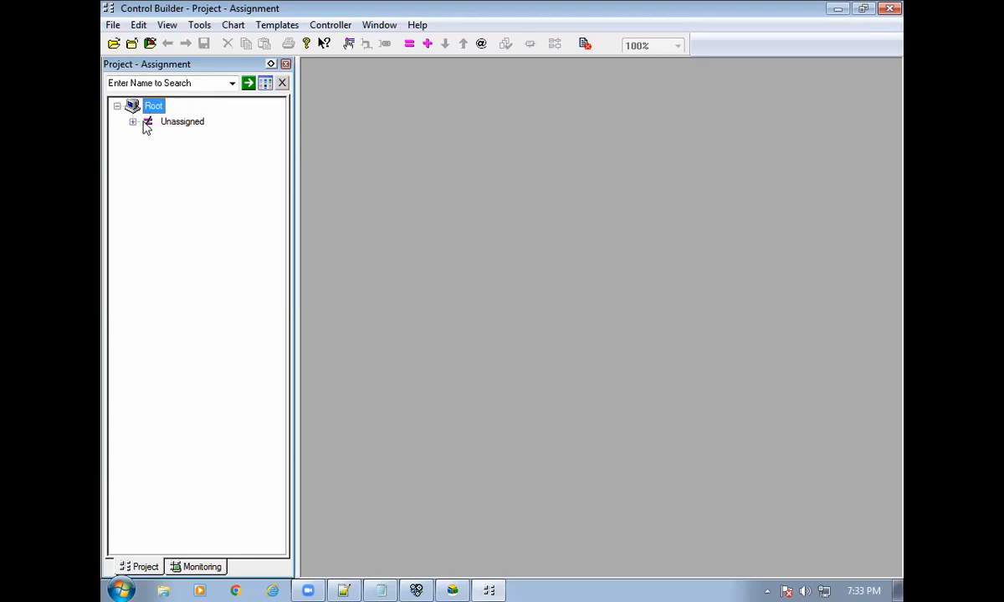
Delete TC_IAH161_455 from the Unassigned objects of the project.
{"action": "left_click", "coordinate": [132, 123]}
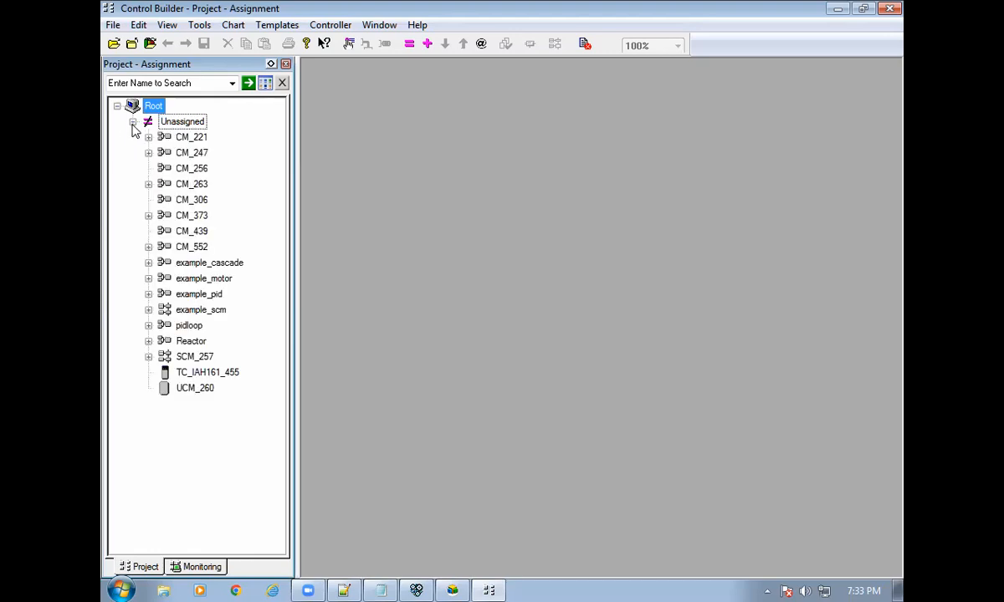
{"action": "left_click", "coordinate": [229, 372]}
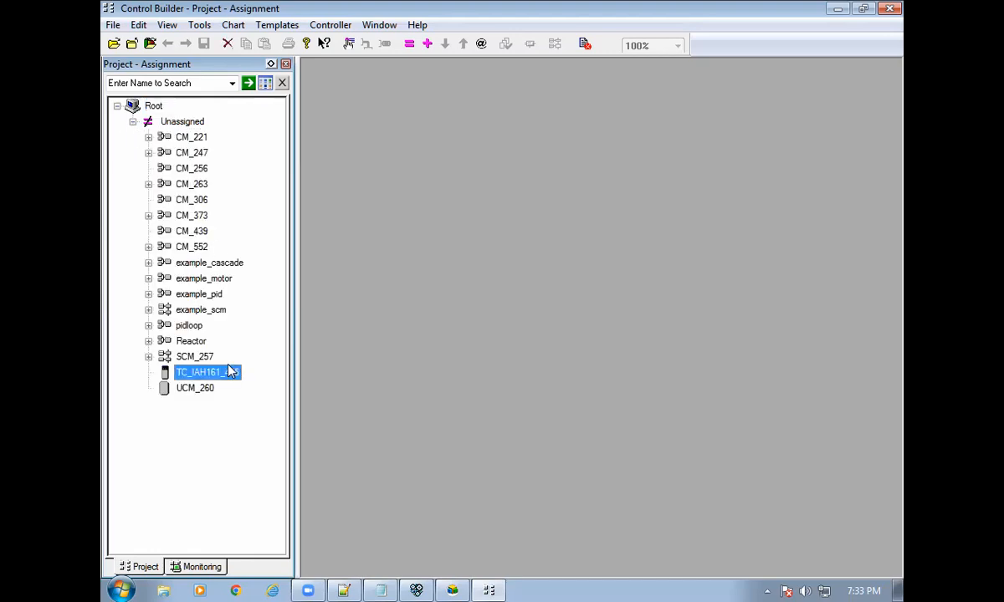
{"action": "key", "text": "Delete"}
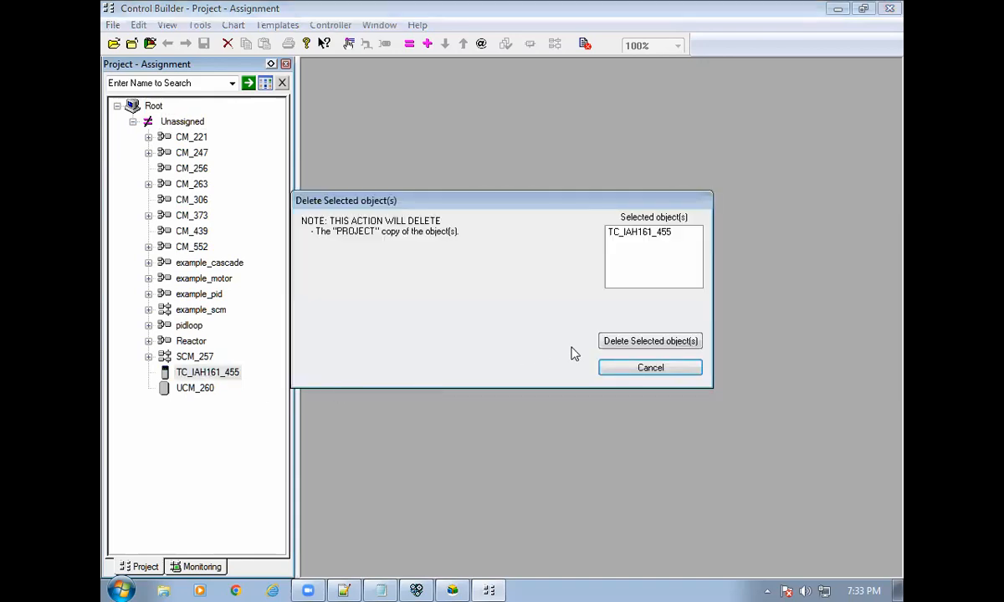
{"action": "left_click", "coordinate": [584, 331]}
Delete UCM_260 from the Unassigned objects of the project and collapse the Unassigned branch.
{"action": "left_click", "coordinate": [188, 378]}
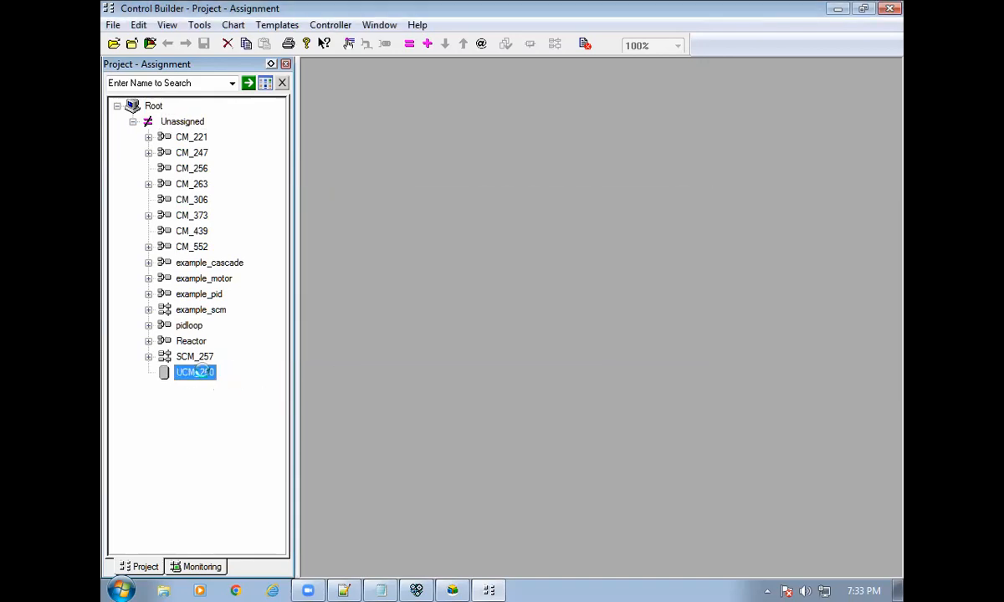
{"action": "key", "text": "Delete"}
{"action": "left_click", "coordinate": [667, 341]}
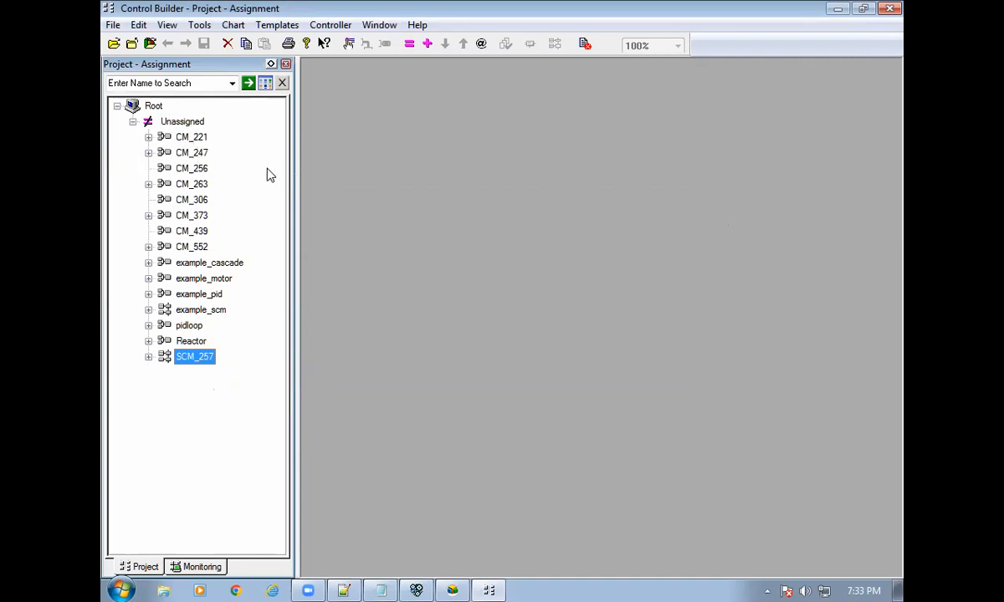
{"action": "left_click", "coordinate": [132, 122]}
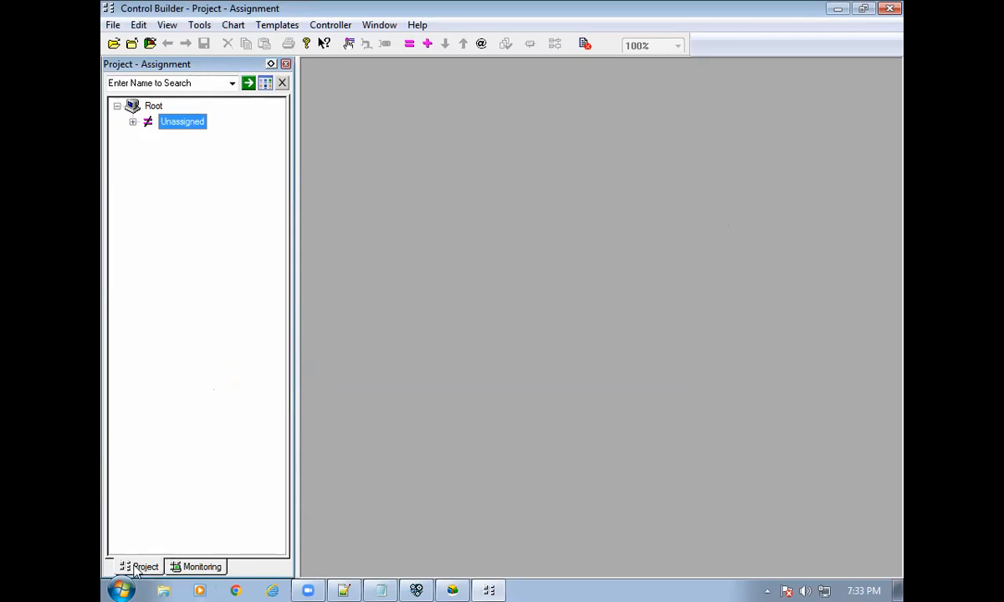
Compare the Project and Monitoring assignment trees to check which objects remain in each, ending on the Project tree's Root.
{"action": "left_click", "coordinate": [173, 567]}
{"action": "left_click", "coordinate": [149, 568]}
{"action": "left_click", "coordinate": [176, 567]}
{"action": "left_click", "coordinate": [146, 567]}
{"action": "left_click", "coordinate": [204, 567]}
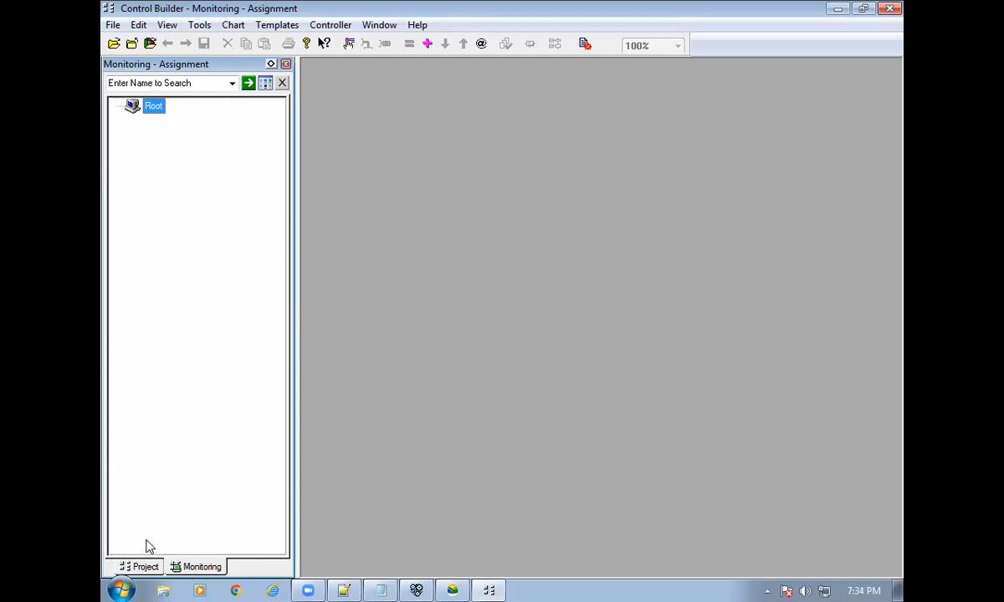
{"action": "left_click", "coordinate": [141, 566]}
{"action": "left_click", "coordinate": [140, 105]}
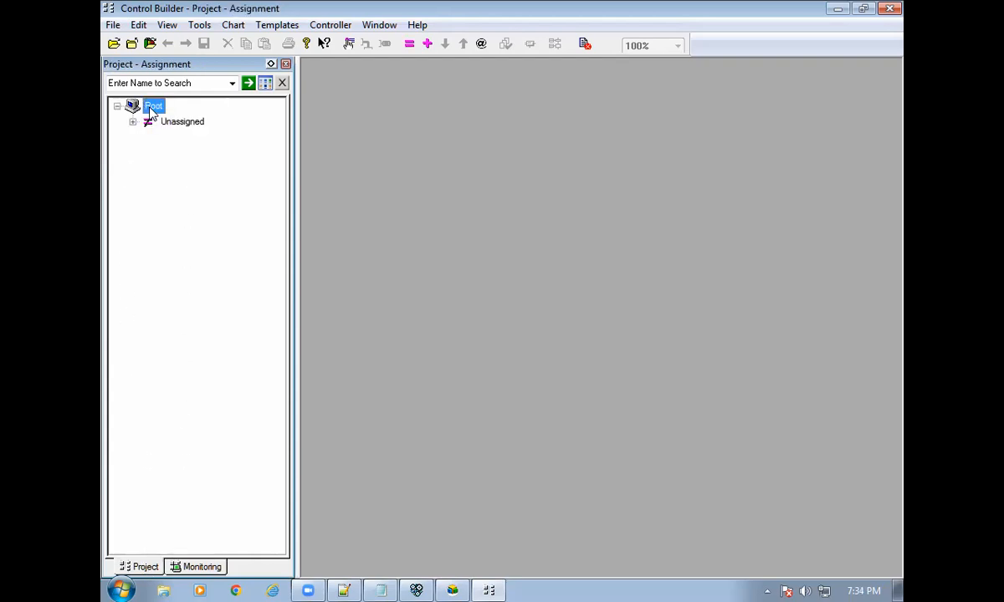
Open the Library containment tree alongside the Project assignment tree.
{"action": "left_click", "coordinate": [148, 45]}
{"action": "left_click", "coordinate": [148, 45]}
{"action": "left_click_drag", "start_coordinate": [229, 469], "coordinate": [235, 336]}
{"action": "left_click_drag", "start_coordinate": [278, 410], "coordinate": [275, 371]}
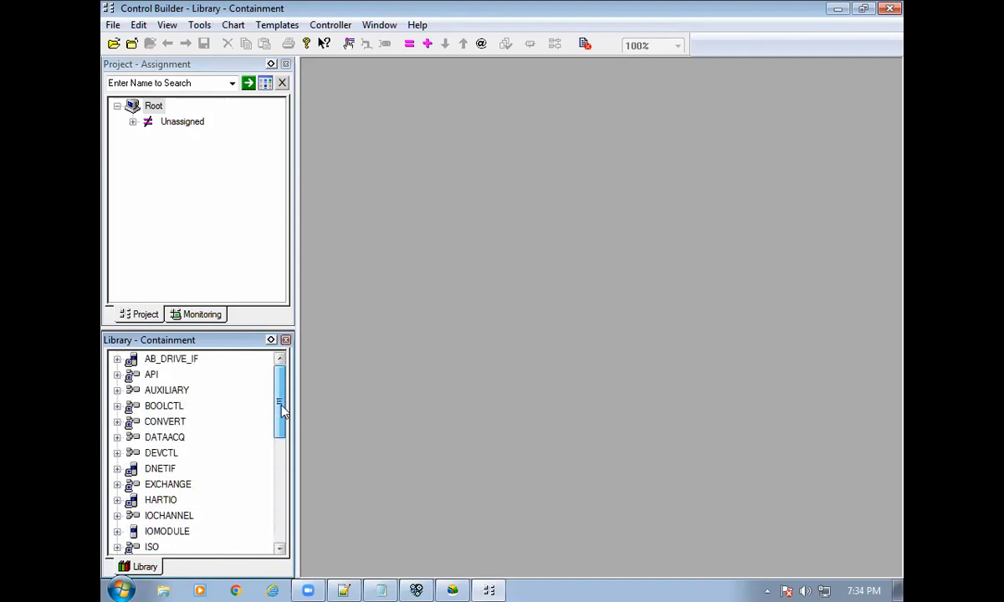
Examine the block types in the library's AB_DRIVE_IF category and collapse it again.
{"action": "left_click", "coordinate": [160, 469]}
{"action": "left_click", "coordinate": [161, 361]}
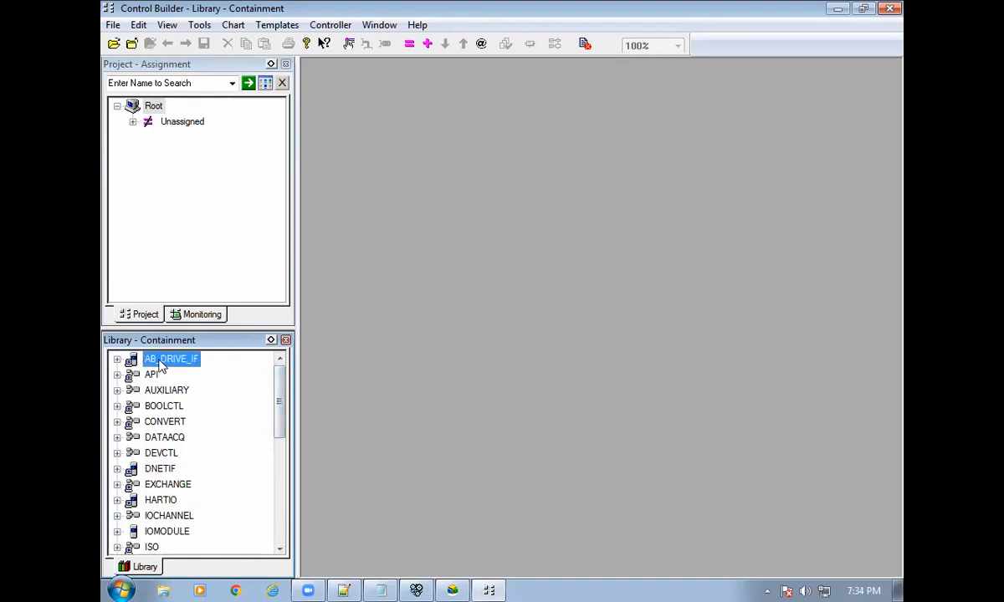
{"action": "left_click", "coordinate": [117, 360]}
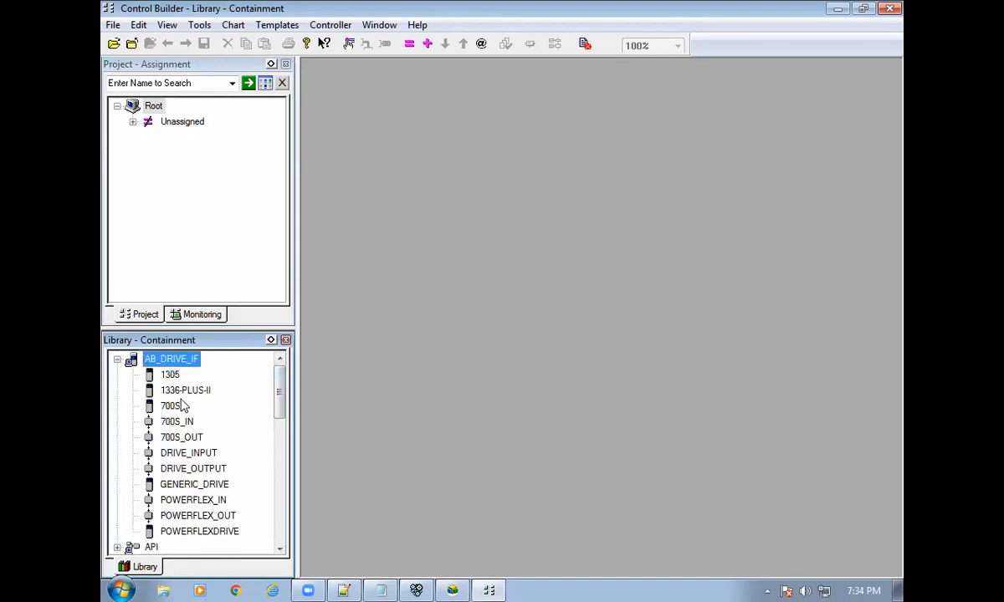
{"action": "left_click", "coordinate": [117, 361]}
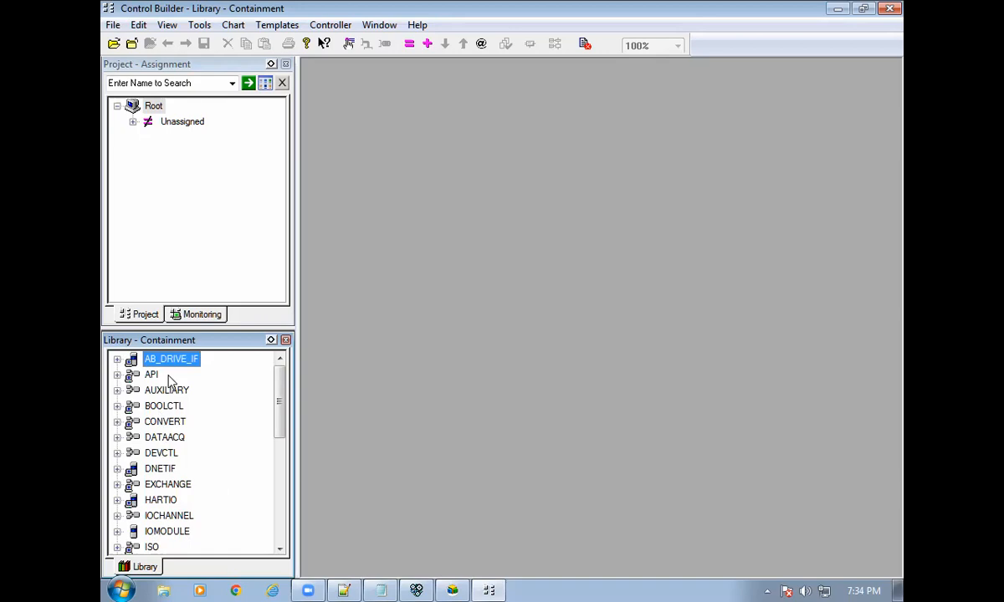
{"action": "left_click_drag", "start_coordinate": [281, 435], "coordinate": [267, 375]}
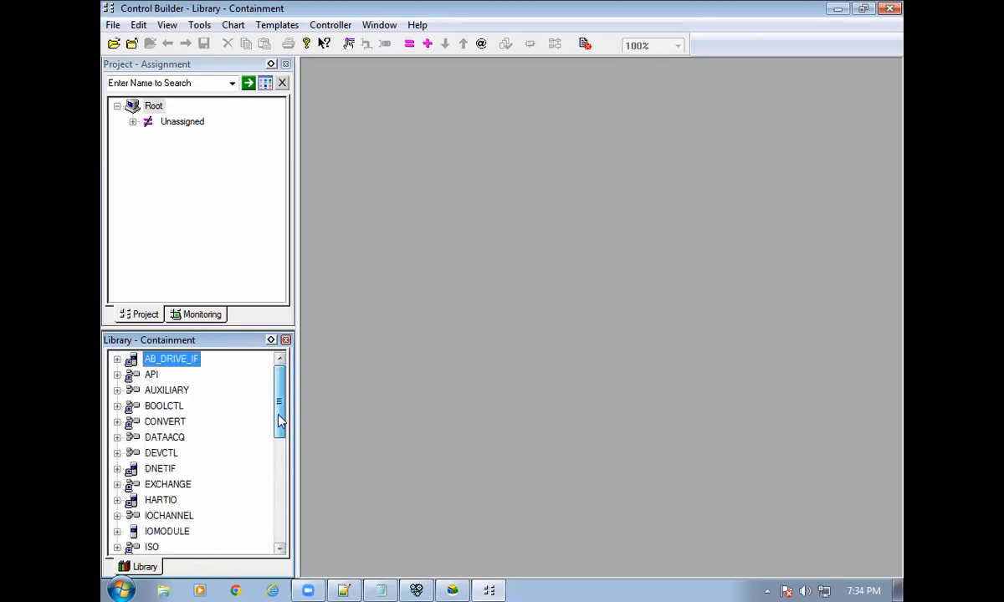
{"action": "left_click", "coordinate": [154, 107]}
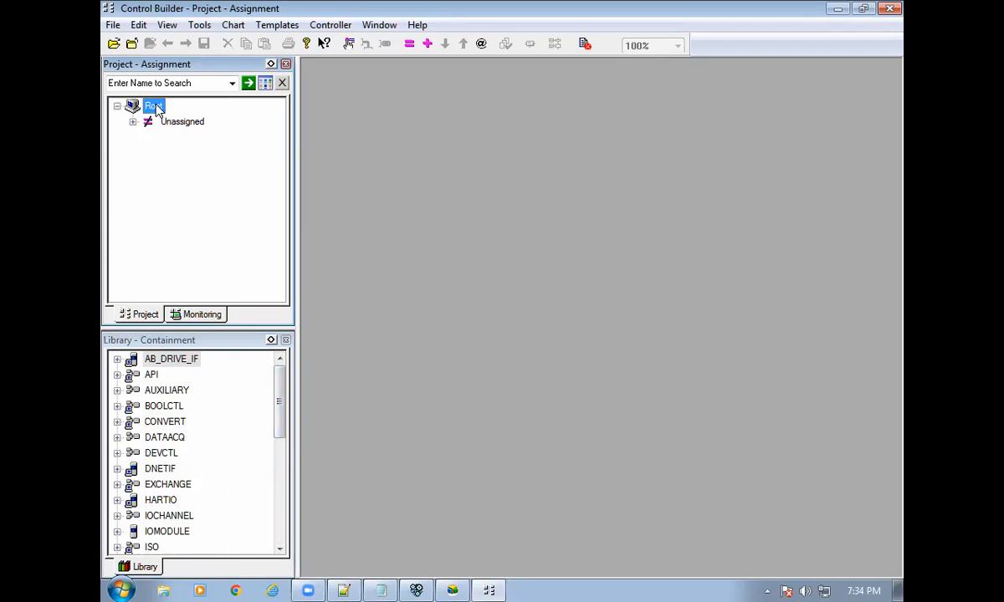
{"action": "right_click", "coordinate": [157, 112]}
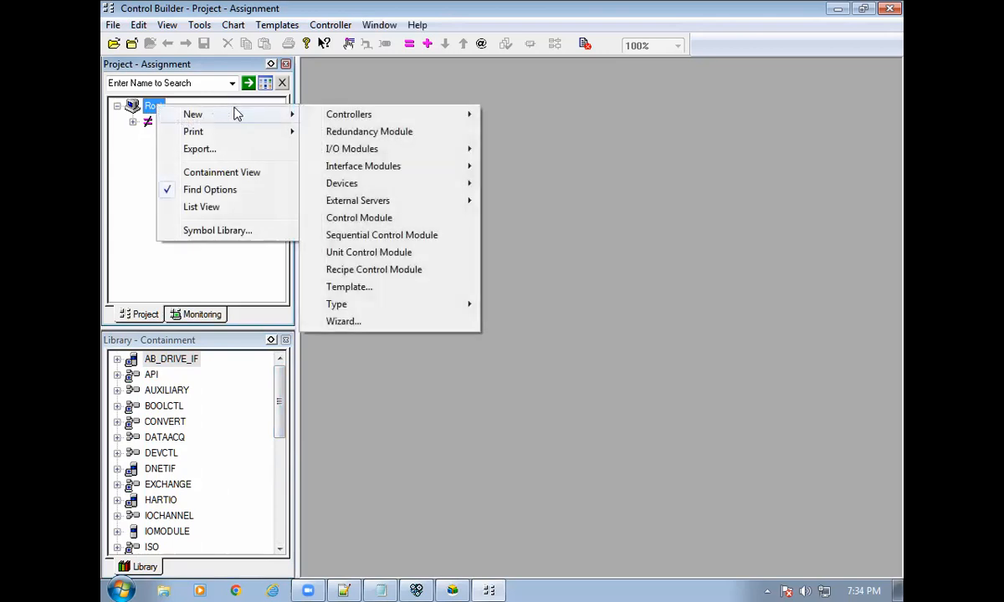
{"action": "mouse_move", "coordinate": [162, 113]}
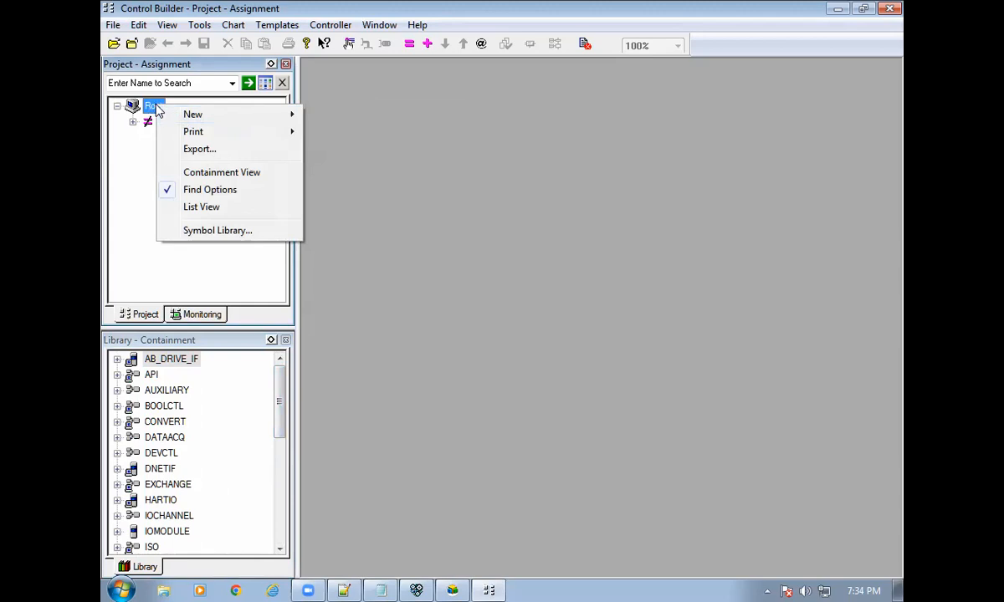
{"action": "right_click", "coordinate": [151, 104]}
{"action": "mouse_move", "coordinate": [186, 116]}
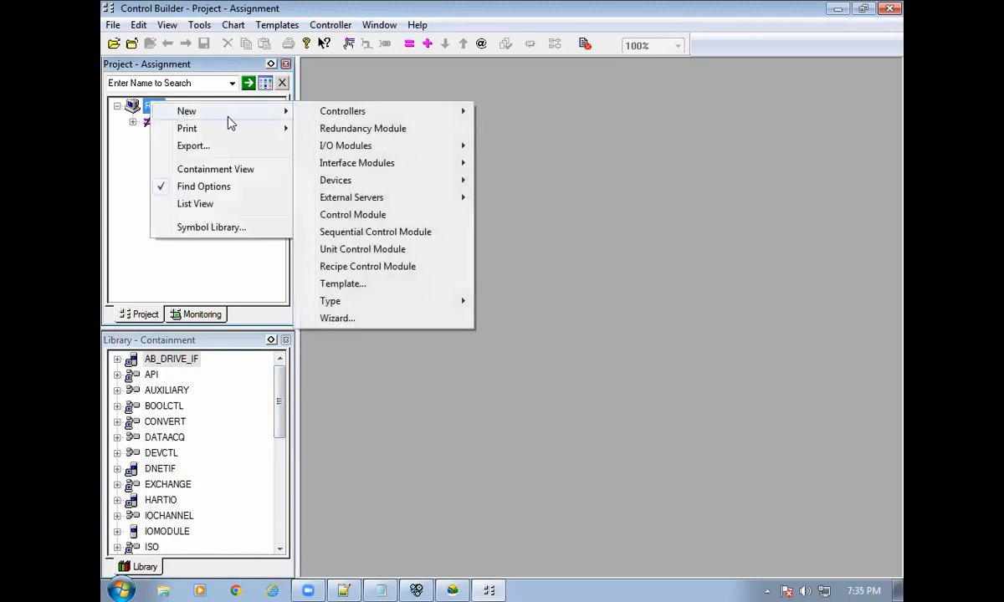
{"action": "mouse_move", "coordinate": [358, 110]}
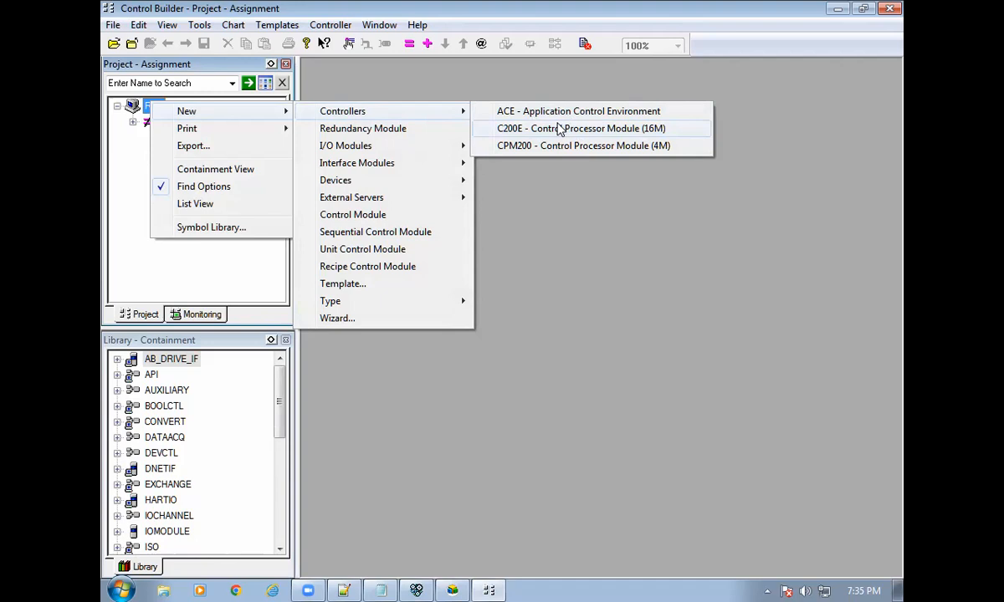
{"action": "left_click", "coordinate": [612, 130]}
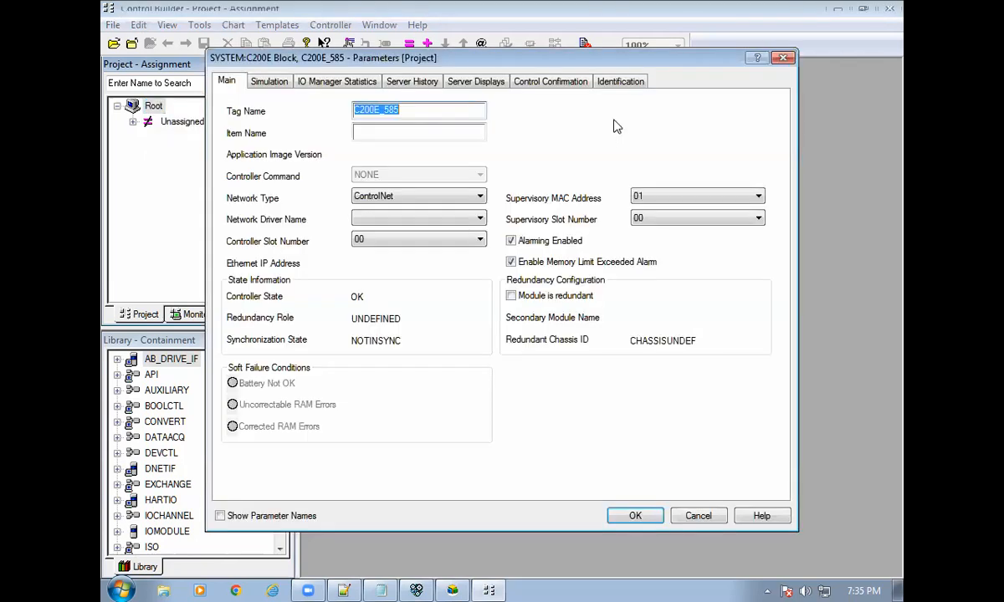
{"action": "left_click", "coordinate": [784, 59]}
Start a new C200E - Control Processor Module (16M) controller under Root and review its main and simulation parameters.
{"action": "right_click", "coordinate": [154, 106]}
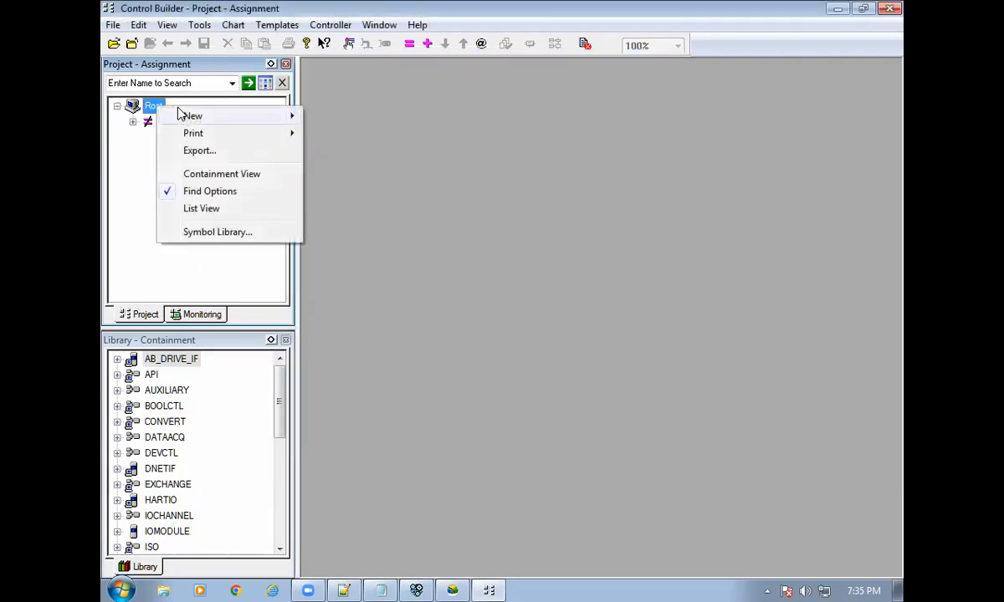
{"action": "mouse_move", "coordinate": [203, 119]}
{"action": "mouse_move", "coordinate": [343, 119]}
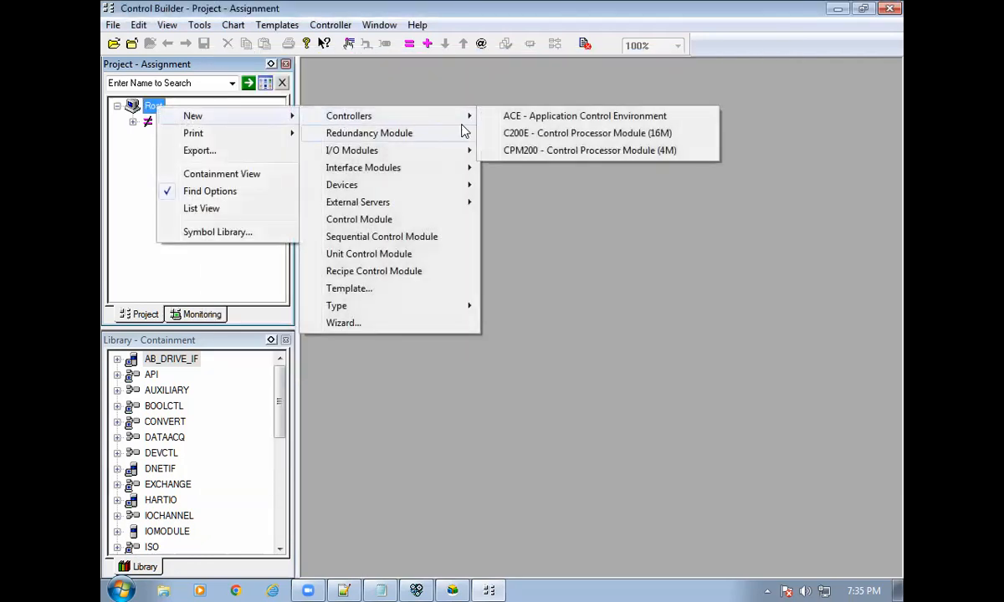
{"action": "left_click", "coordinate": [629, 138]}
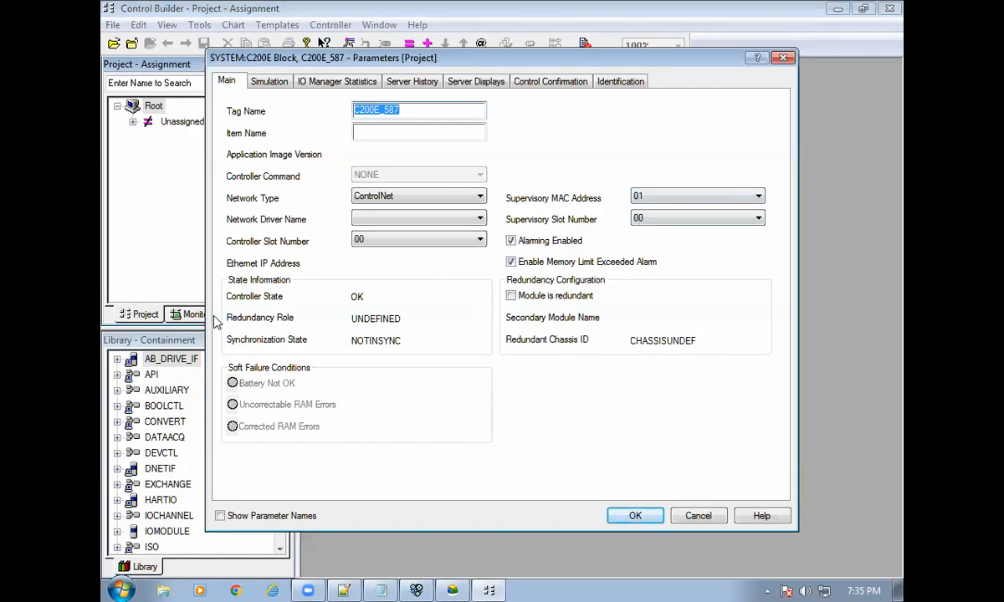
{"action": "left_click", "coordinate": [268, 84]}
{"action": "left_click", "coordinate": [221, 81]}
{"action": "left_click", "coordinate": [264, 85]}
{"action": "left_click", "coordinate": [226, 81]}
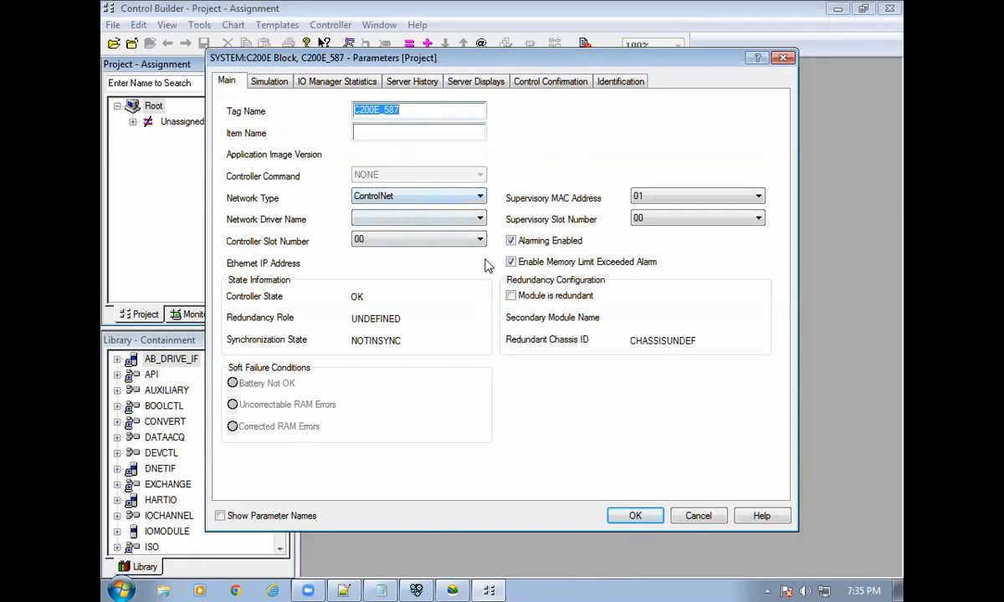
Set the new controller's network type to Ethernet and check the available network drivers and controller slot numbers.
{"action": "left_click", "coordinate": [463, 200]}
{"action": "left_click", "coordinate": [422, 217]}
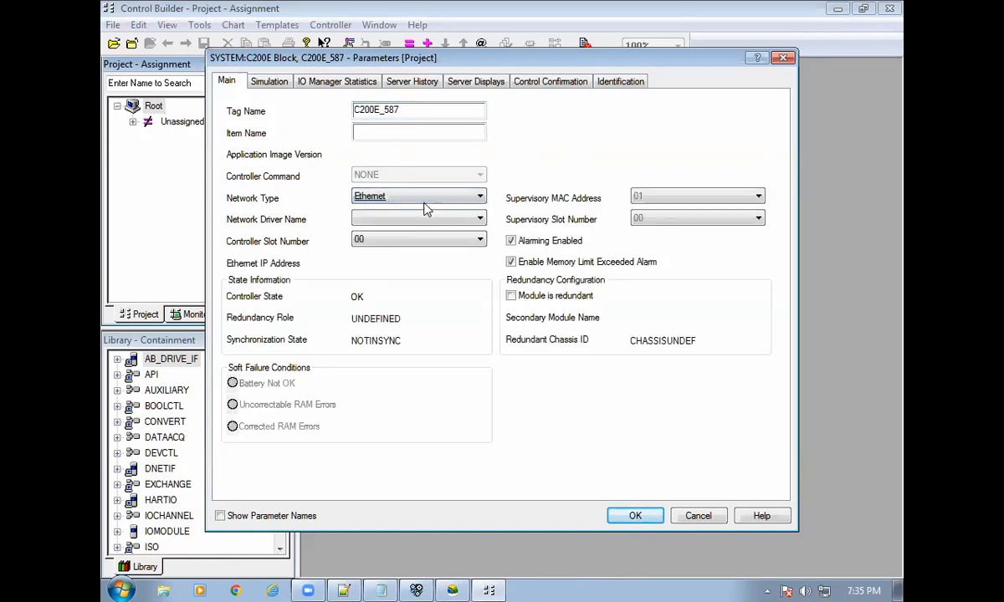
{"action": "left_click", "coordinate": [429, 219]}
{"action": "left_click", "coordinate": [419, 233]}
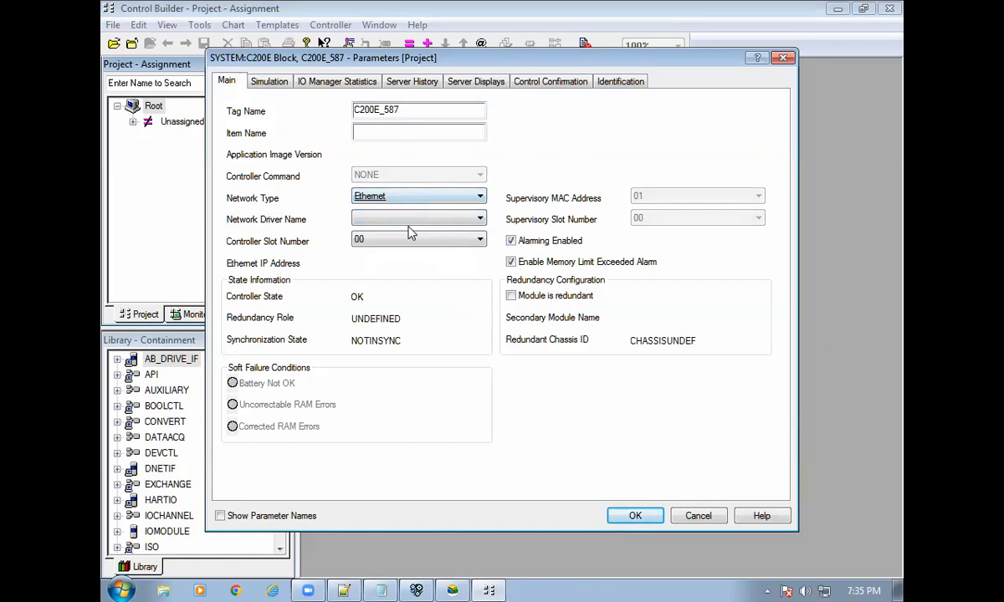
{"action": "left_click", "coordinate": [412, 241]}
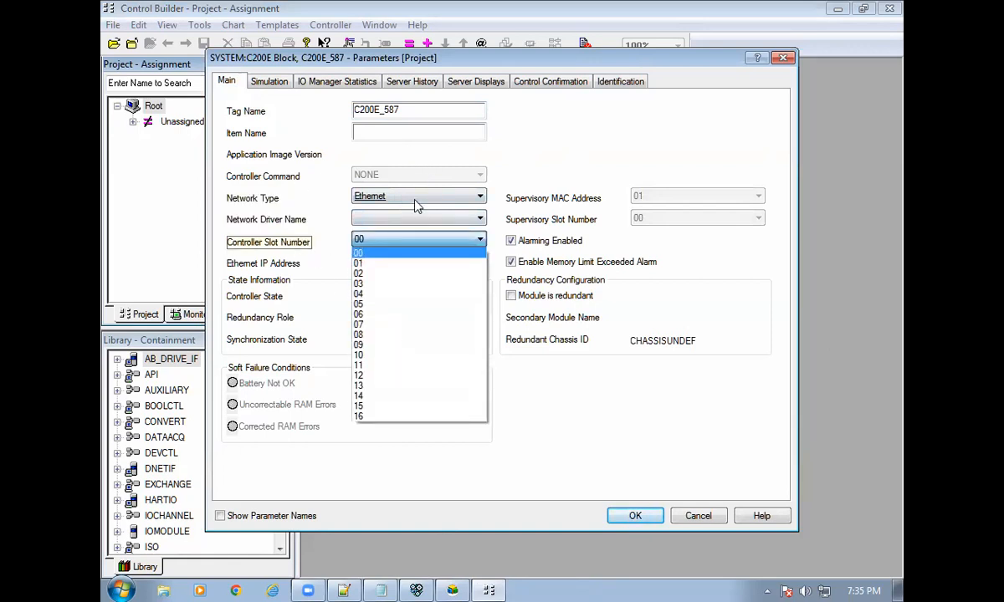
{"action": "left_click", "coordinate": [460, 176]}
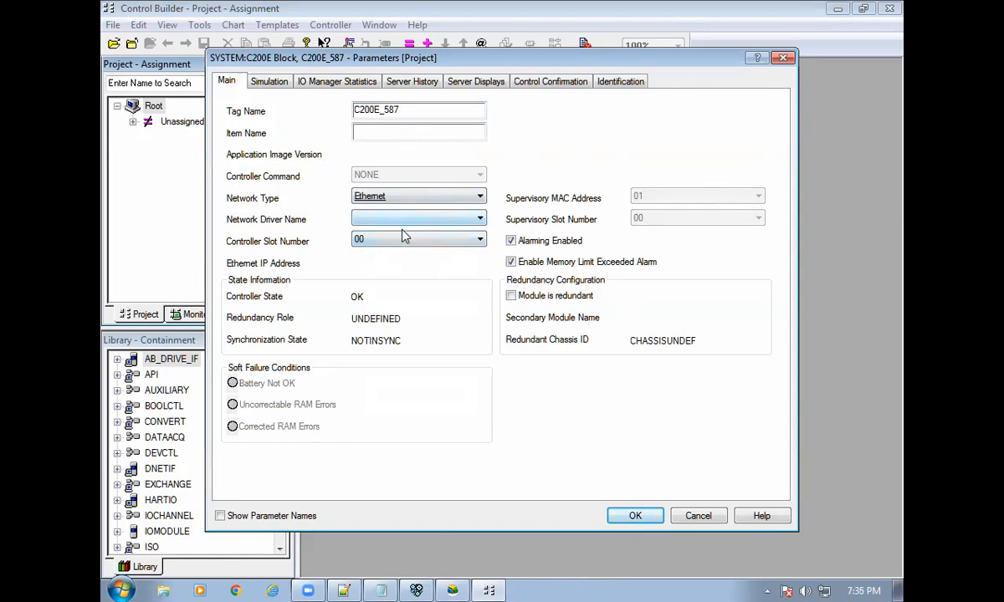
Enable loading to the simulation environment for the new controller and accept its parameters to add it to the project.
{"action": "left_click", "coordinate": [265, 81]}
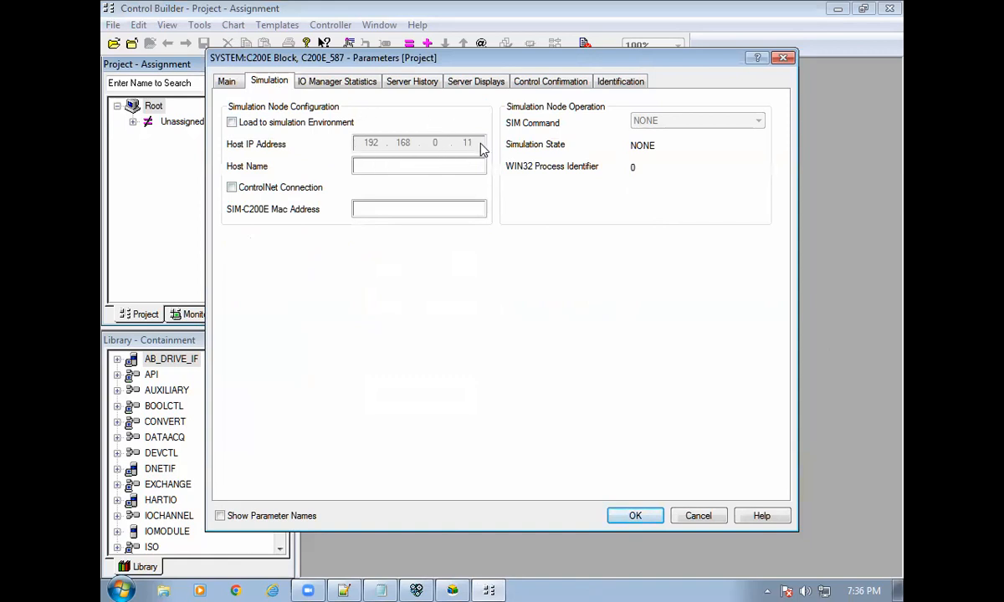
{"action": "left_click", "coordinate": [245, 123]}
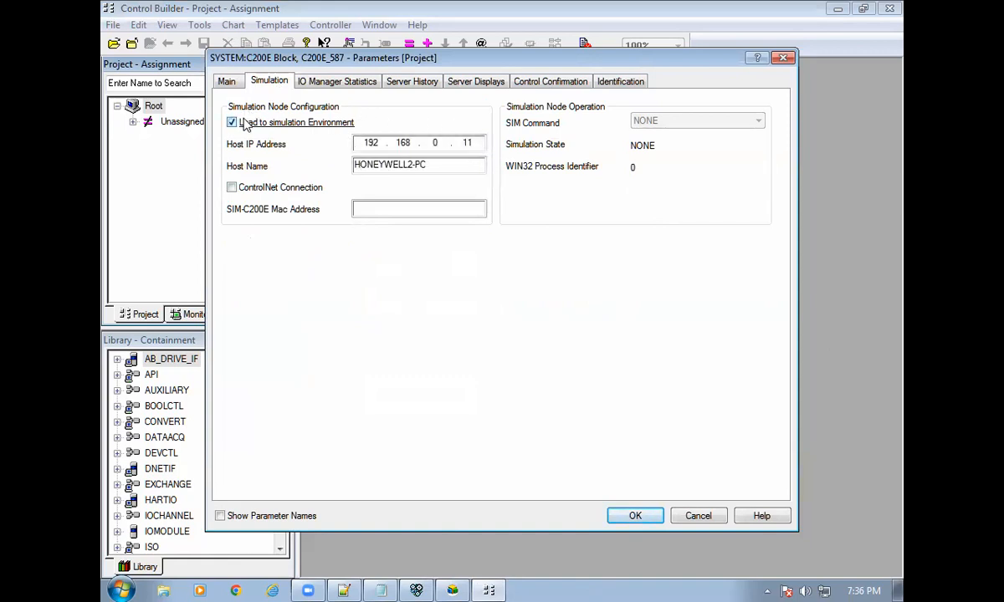
{"action": "left_click_drag", "start_coordinate": [359, 142], "coordinate": [337, 162]}
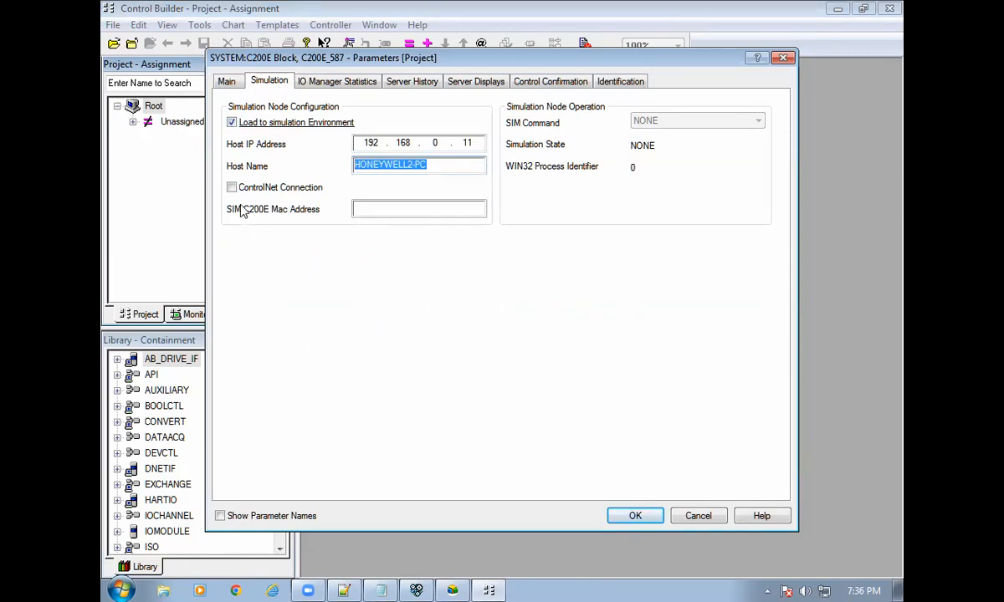
{"action": "left_click", "coordinate": [636, 517]}
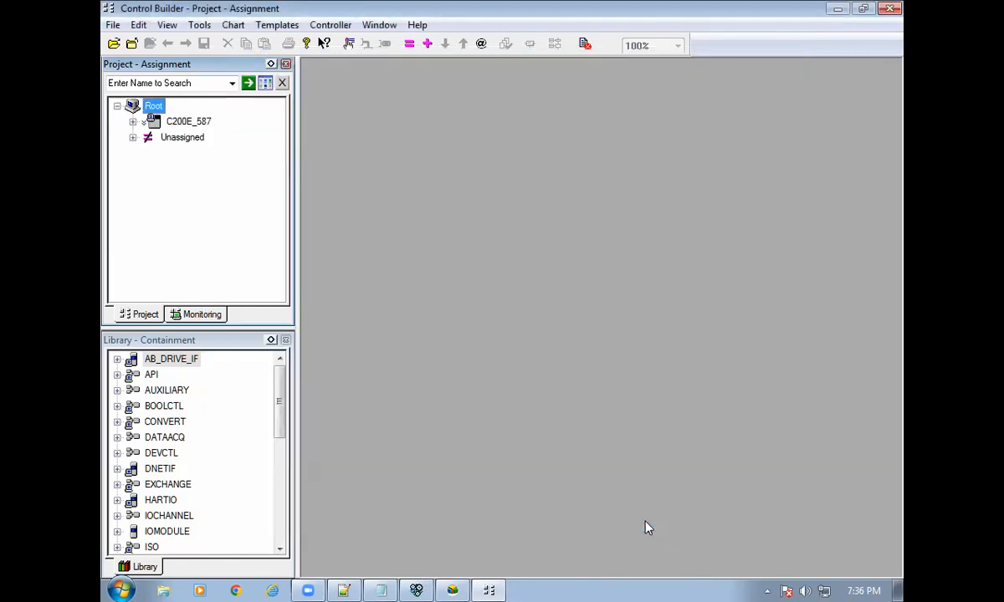
Check the Monitoring tree for the new controller, and inspect the execution environment block contained in C200E_587 in the Project tree.
{"action": "left_click", "coordinate": [189, 123]}
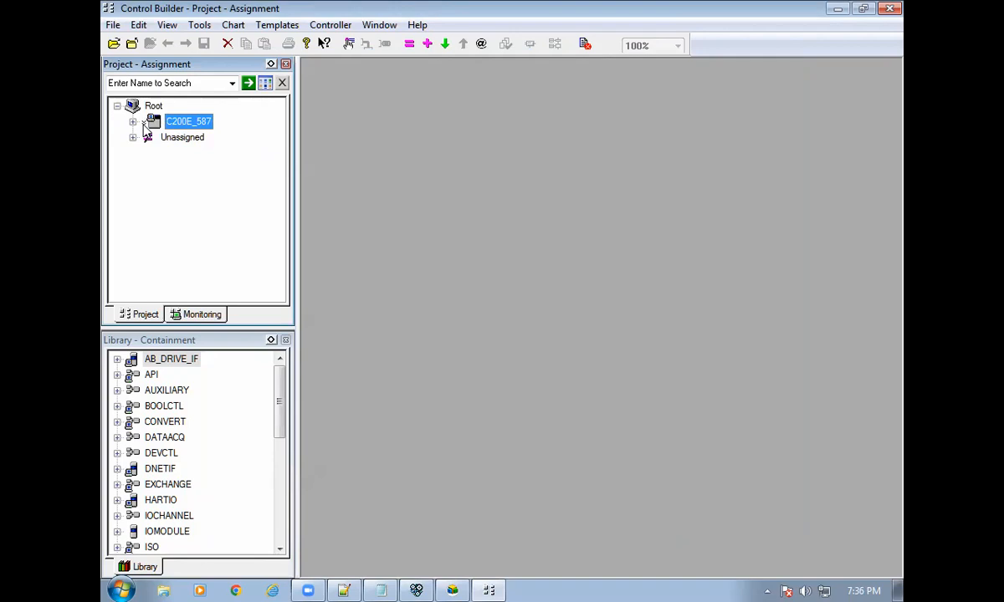
{"action": "left_click", "coordinate": [207, 310]}
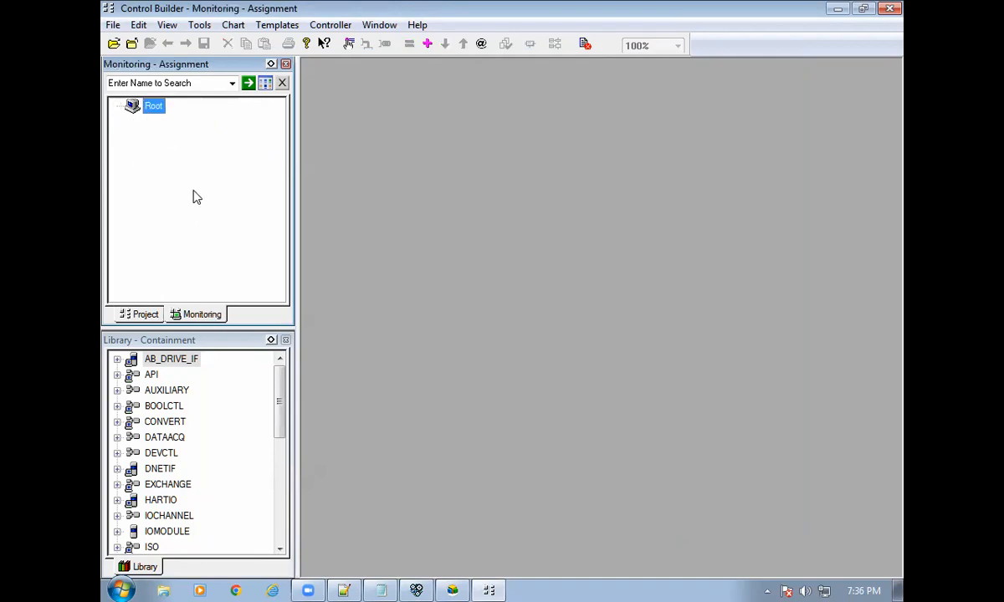
{"action": "left_click", "coordinate": [142, 313]}
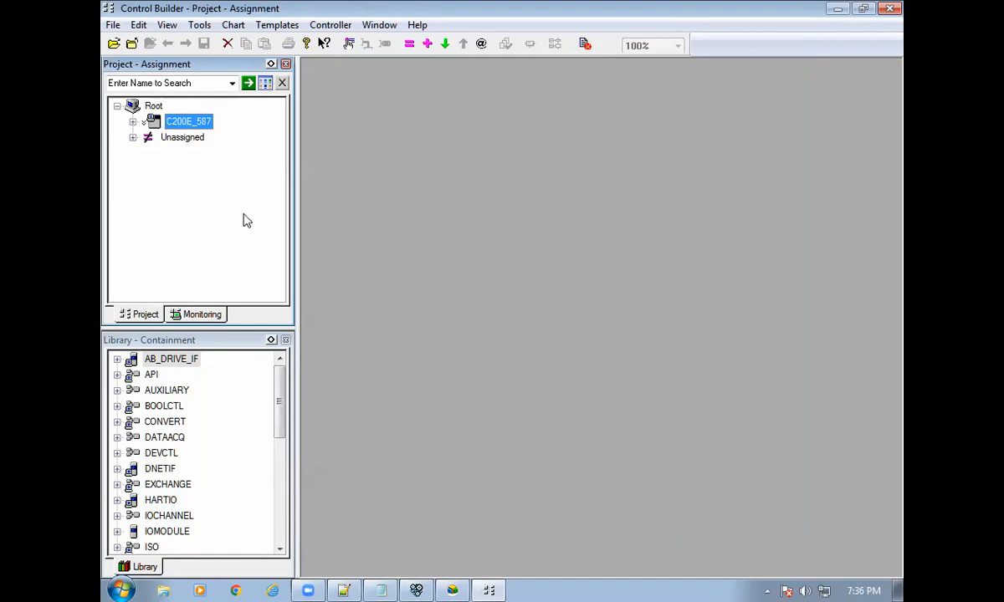
{"action": "left_click", "coordinate": [132, 122]}
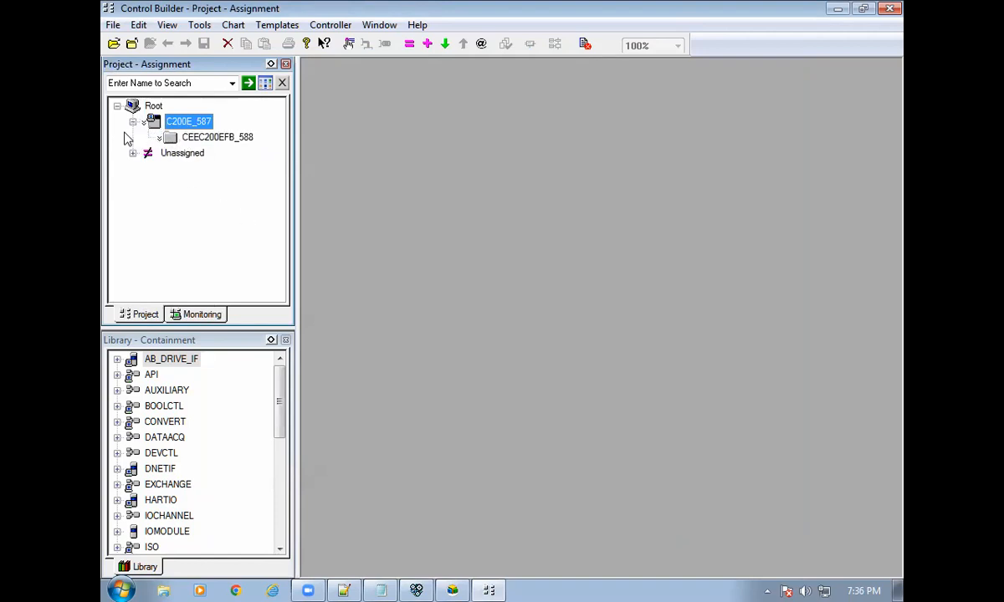
{"action": "left_click", "coordinate": [188, 141]}
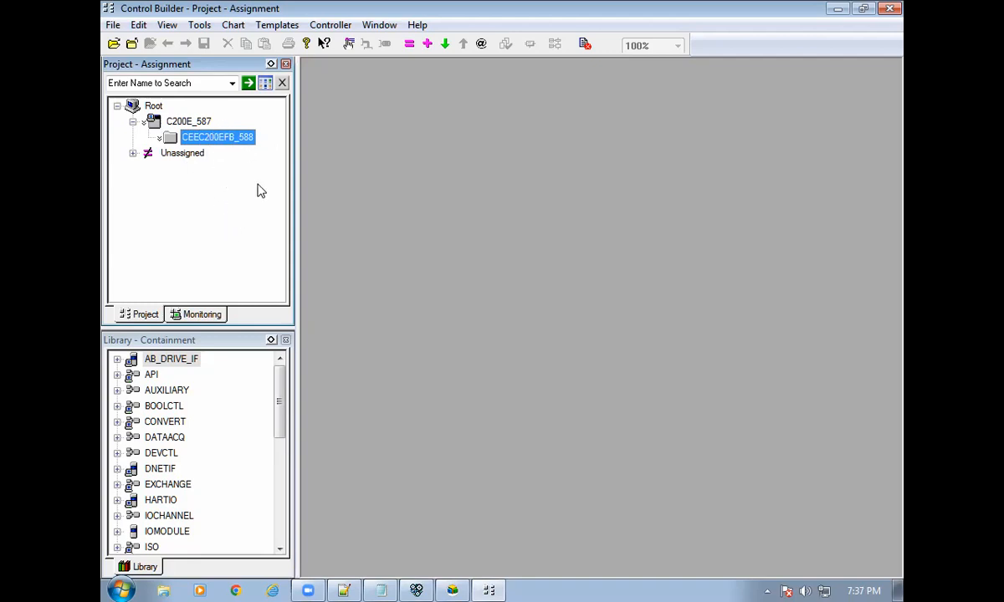
{"action": "left_click", "coordinate": [133, 121]}
{"action": "left_click", "coordinate": [132, 121]}
{"action": "left_click", "coordinate": [132, 122]}
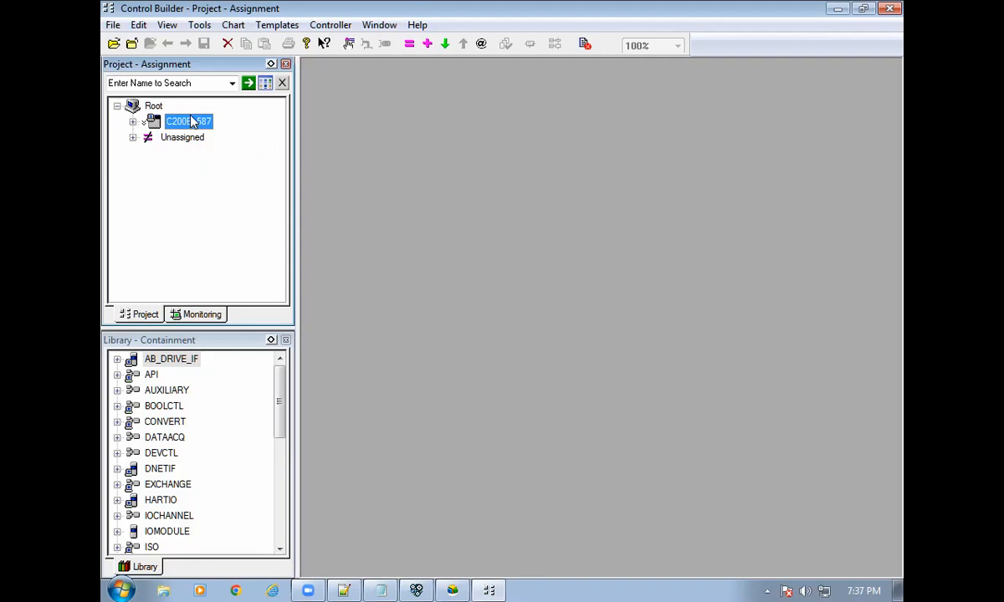
Load the C200E_587 controller, with all control elements automatically changed to their post load state.
{"action": "right_click", "coordinate": [188, 124]}
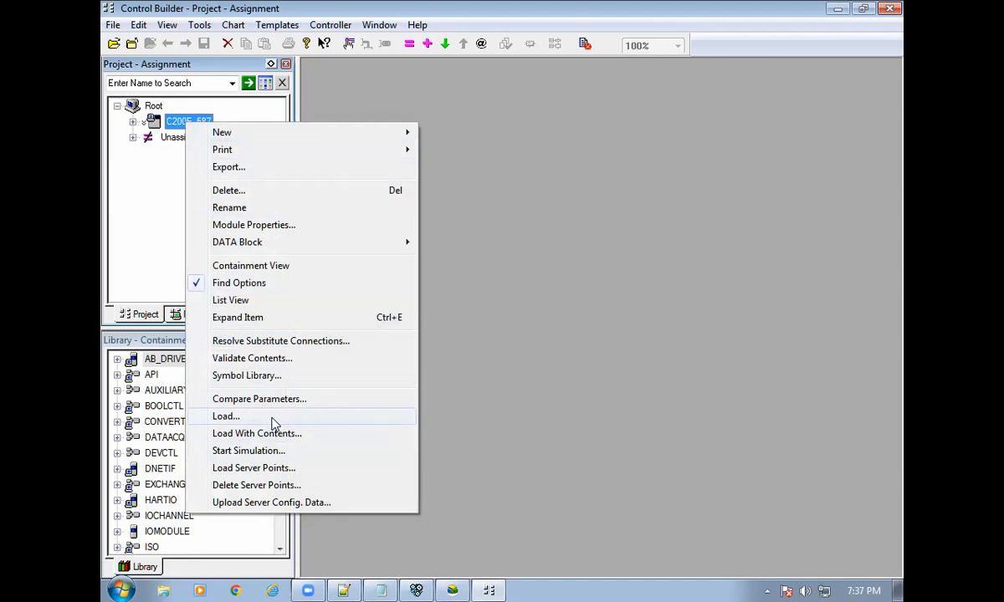
{"action": "left_click", "coordinate": [448, 48]}
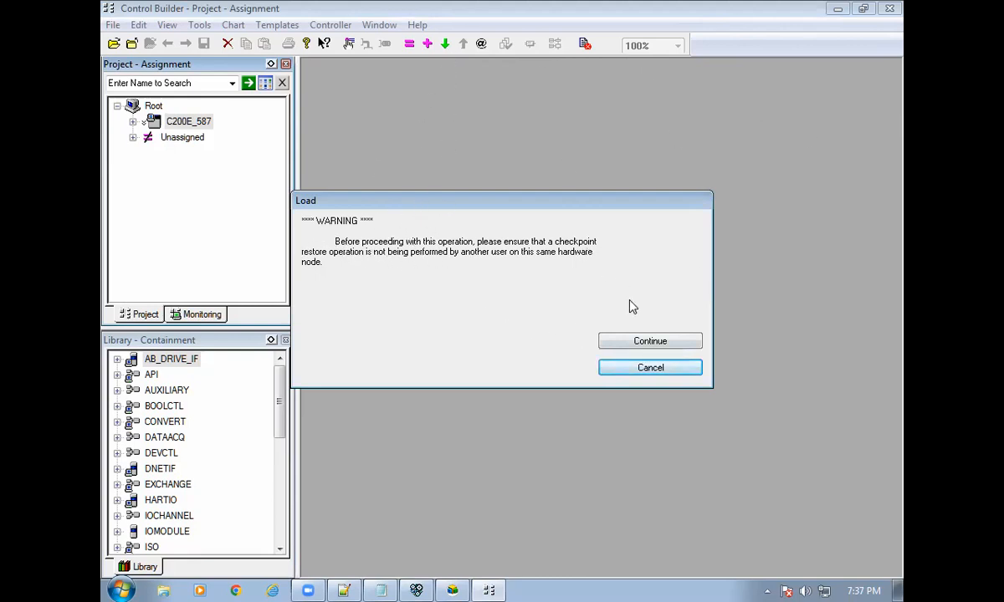
{"action": "left_click", "coordinate": [648, 343]}
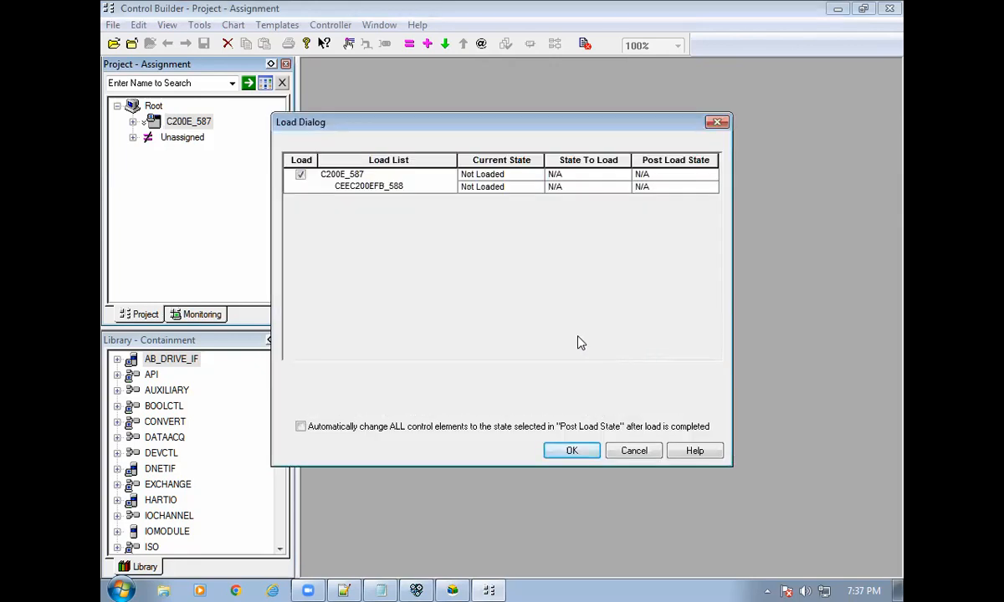
{"action": "left_click", "coordinate": [310, 429]}
{"action": "left_click", "coordinate": [571, 450]}
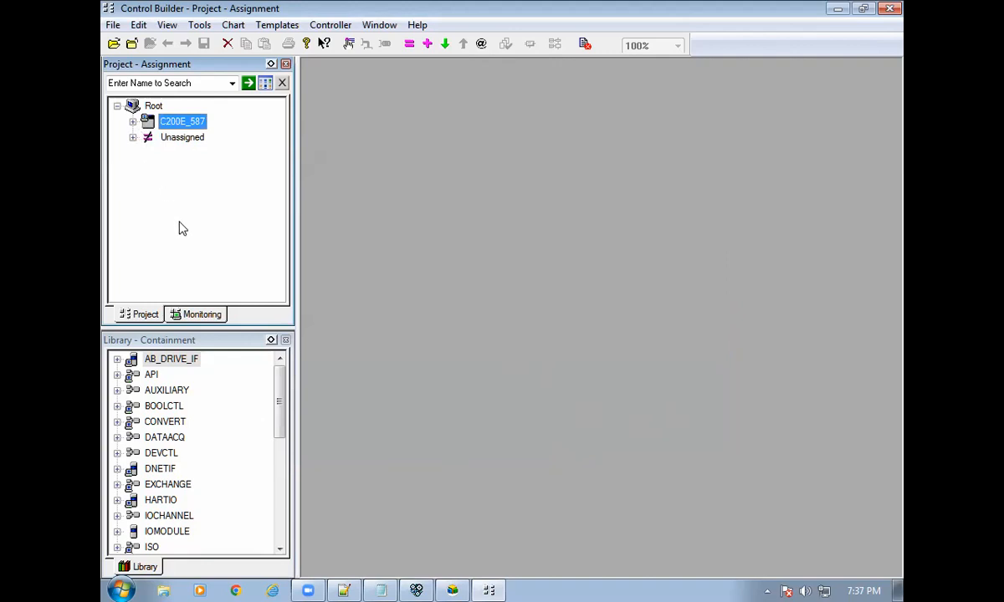
Check the Monitoring tree for the loaded C200E_587 controller, and return to the Project tree.
{"action": "left_click", "coordinate": [194, 313]}
{"action": "left_click", "coordinate": [117, 106]}
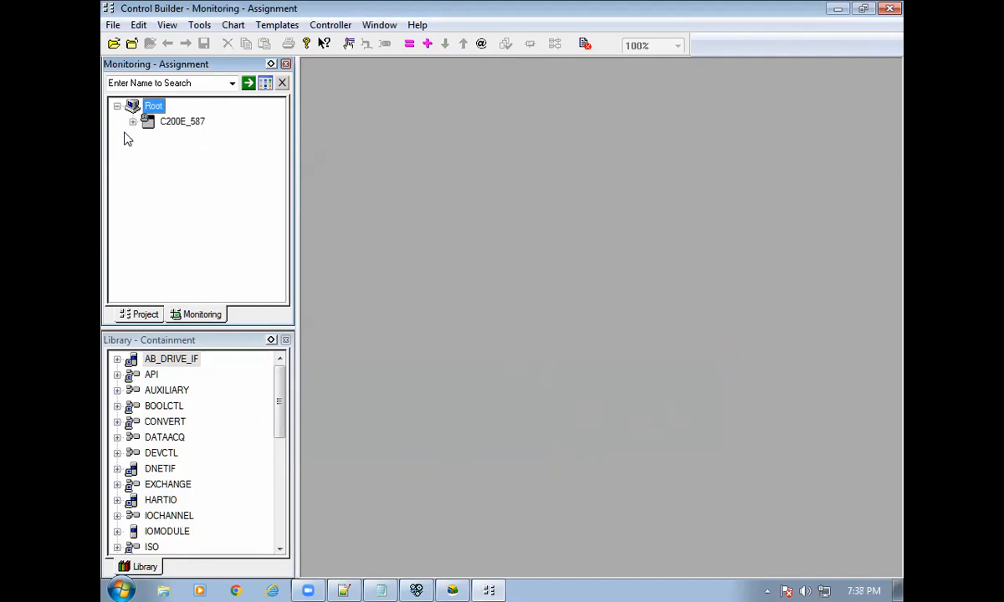
{"action": "left_click", "coordinate": [138, 313]}
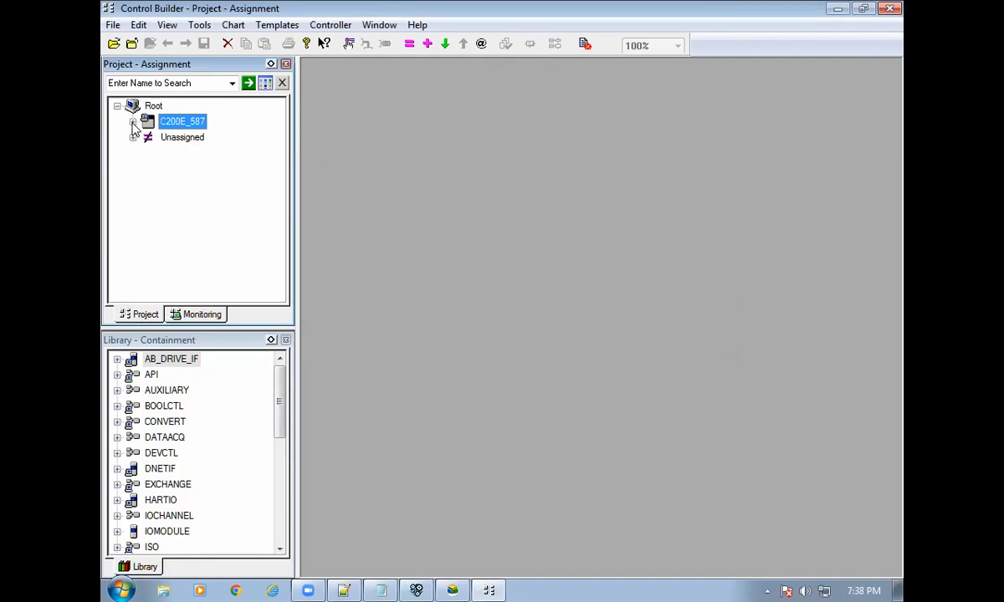
Create a new control module in the CEEC200EFB_588 execution environment of C200E_587, and enlarge its chart window.
{"action": "left_click", "coordinate": [132, 121]}
{"action": "left_click", "coordinate": [176, 136]}
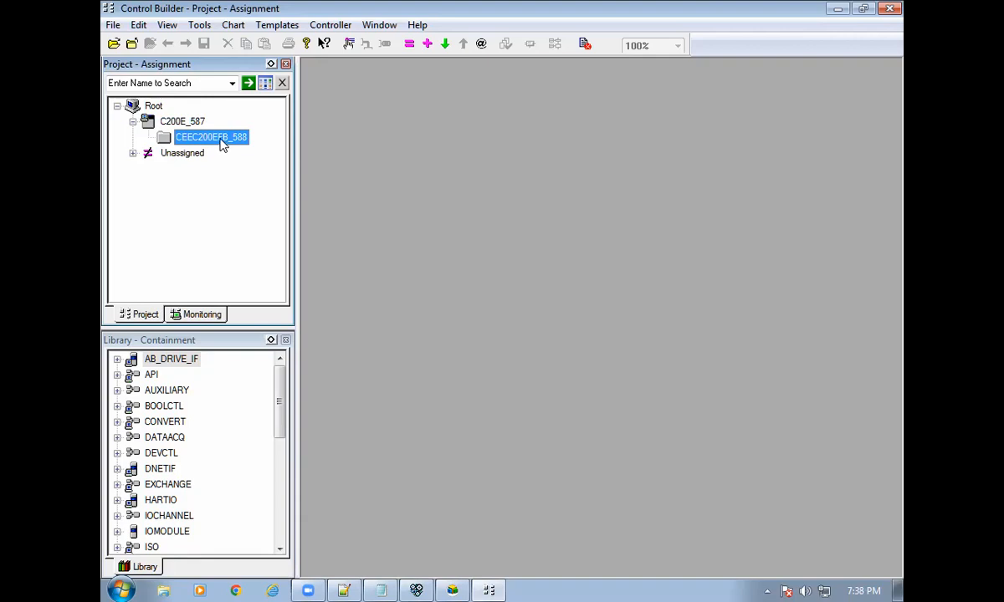
{"action": "right_click", "coordinate": [222, 143]}
{"action": "mouse_move", "coordinate": [225, 146]}
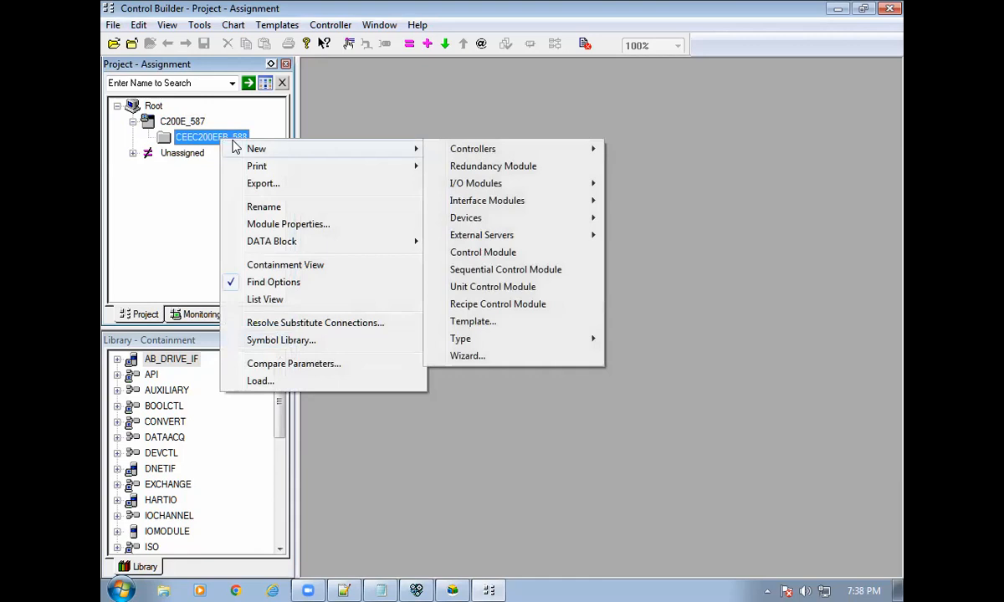
{"action": "mouse_move", "coordinate": [505, 155]}
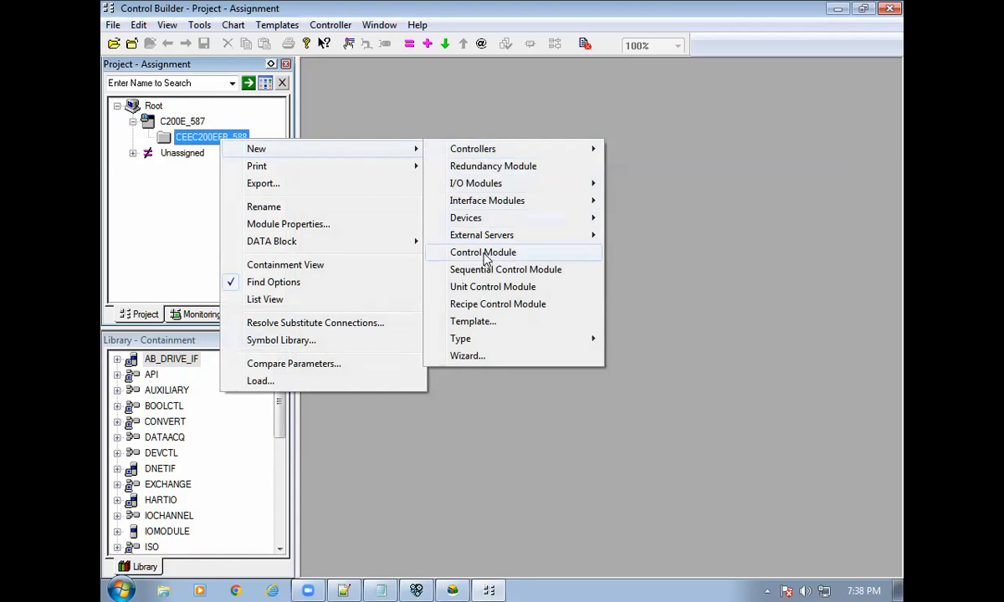
{"action": "left_click", "coordinate": [535, 256]}
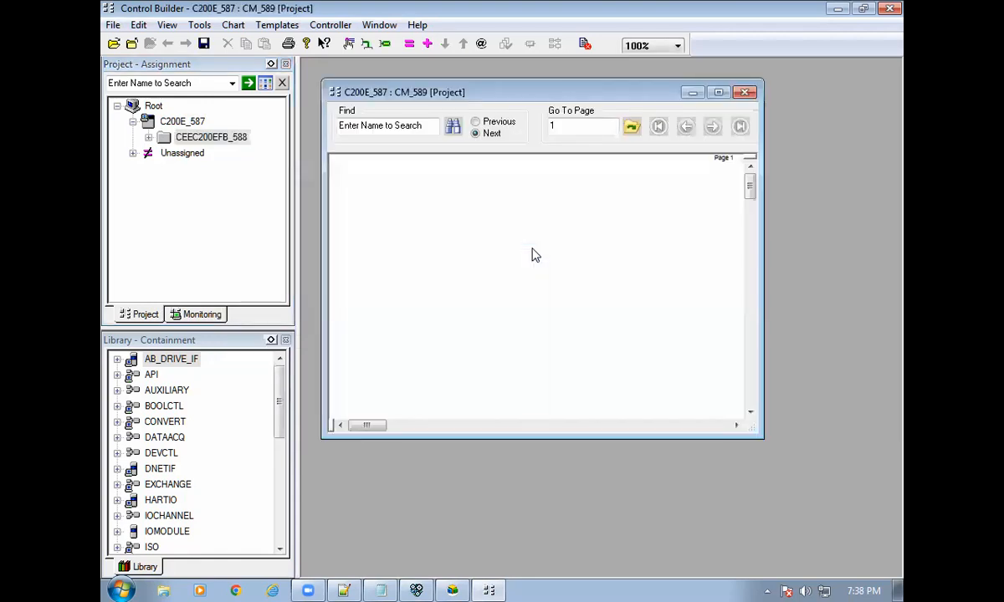
{"action": "left_click", "coordinate": [718, 92]}
{"action": "scroll", "coordinate": [729, 433], "scroll_direction": "down", "scroll_amount": 5}
{"action": "scroll", "coordinate": [756, 466], "scroll_direction": "up", "scroll_amount": 3}
{"action": "scroll", "coordinate": [783, 495], "scroll_direction": "down", "scroll_amount": 2}
{"action": "scroll", "coordinate": [780, 471], "scroll_direction": "up", "scroll_amount": 2}
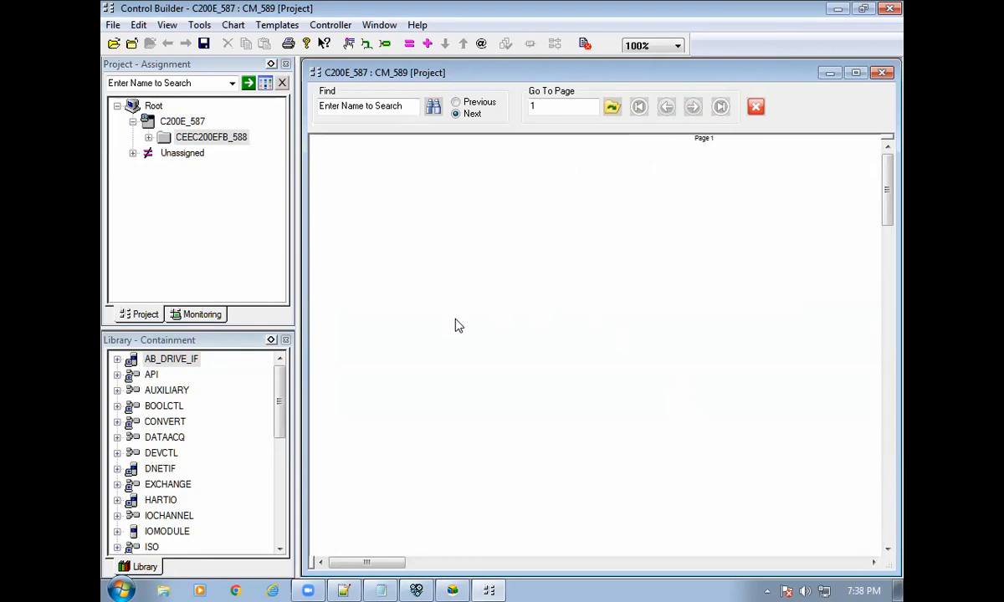
Assign Day1 as the parent asset of control module CM_589, and save and close its chart.
{"action": "double_click", "coordinate": [661, 266]}
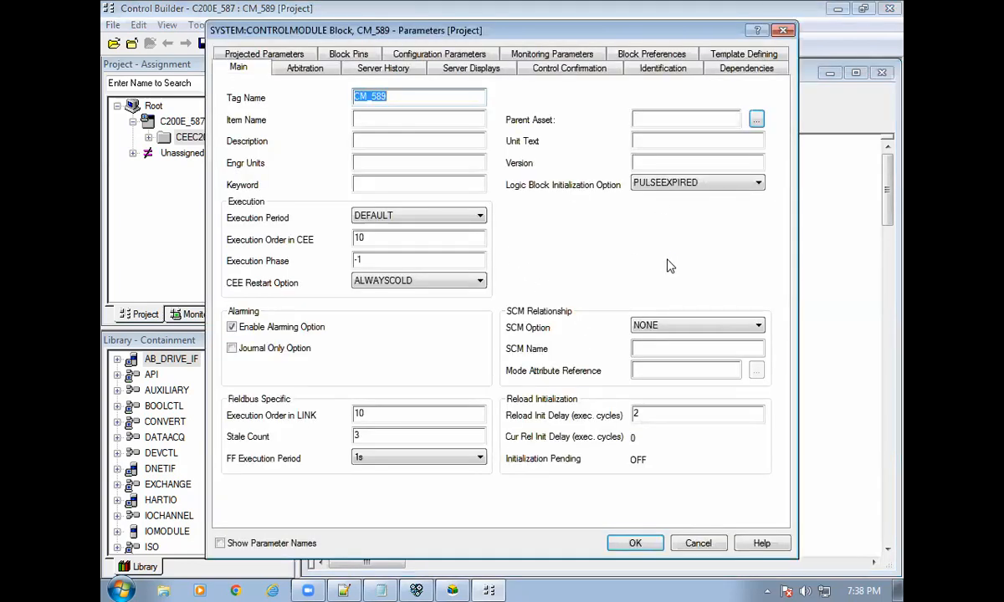
{"action": "left_click", "coordinate": [541, 121]}
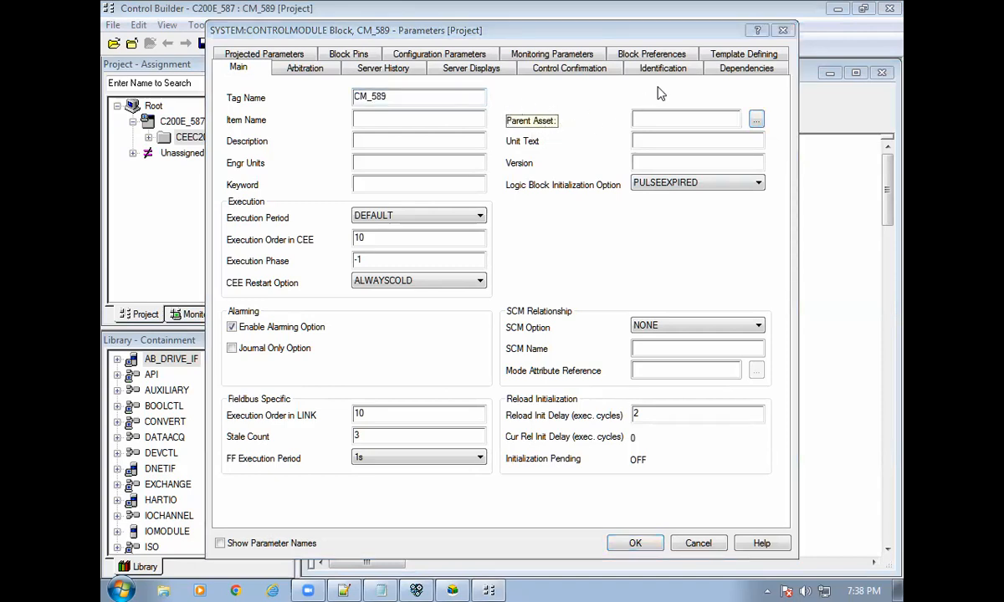
{"action": "left_click", "coordinate": [756, 120]}
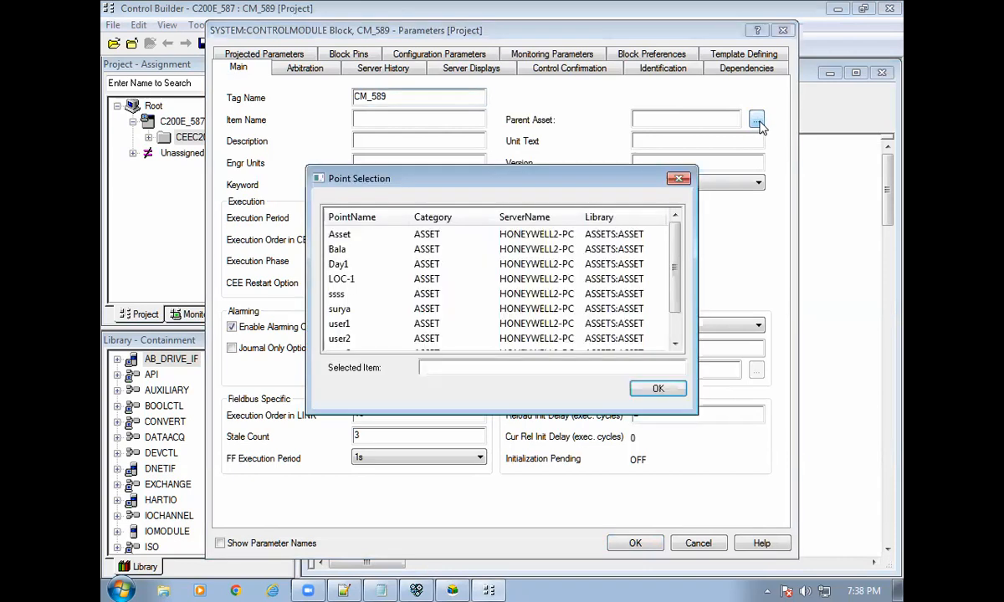
{"action": "left_click_drag", "start_coordinate": [677, 237], "coordinate": [686, 312]}
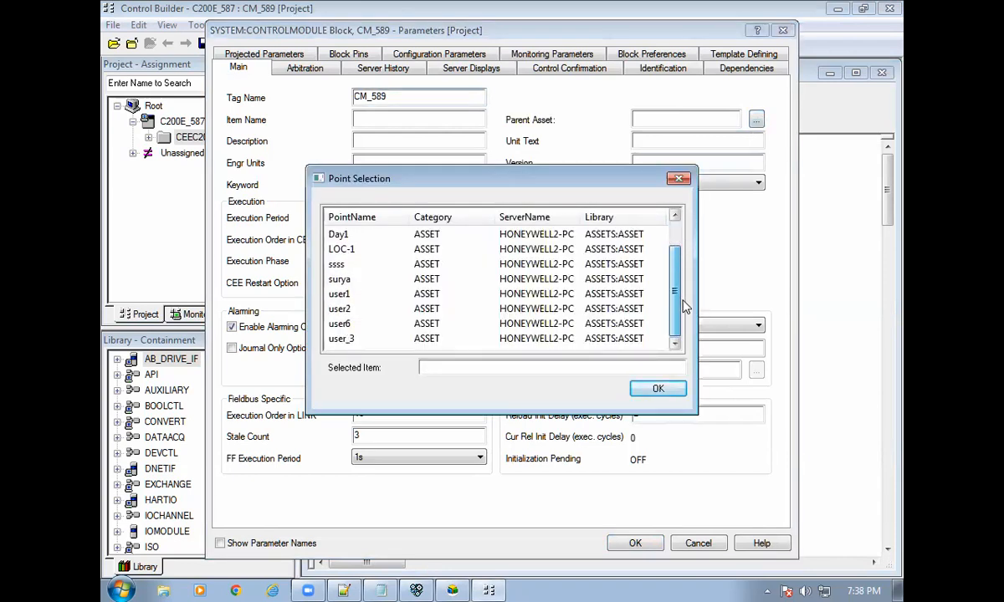
{"action": "left_click_drag", "start_coordinate": [677, 269], "coordinate": [677, 246]}
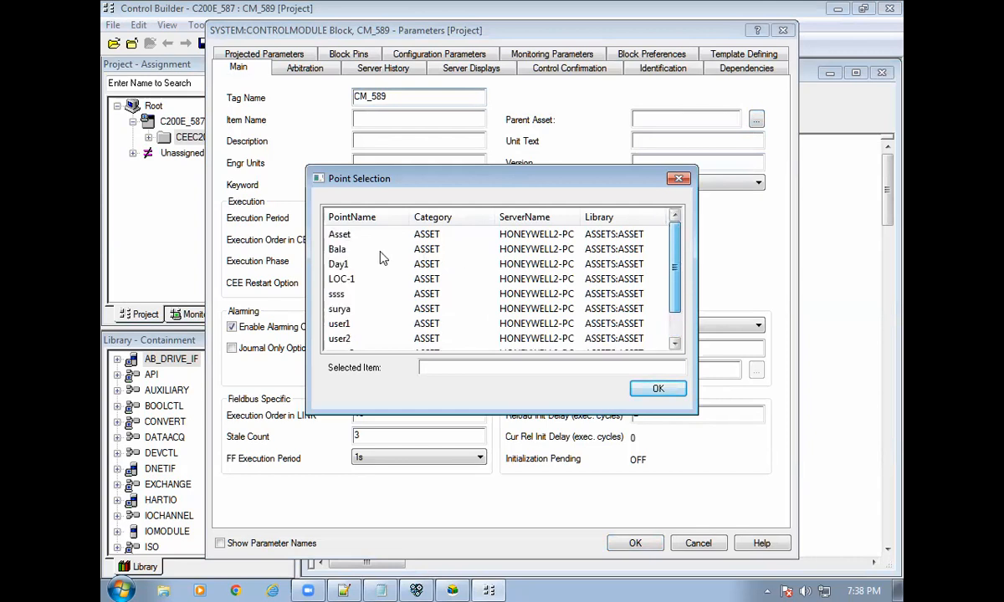
{"action": "left_click", "coordinate": [333, 262]}
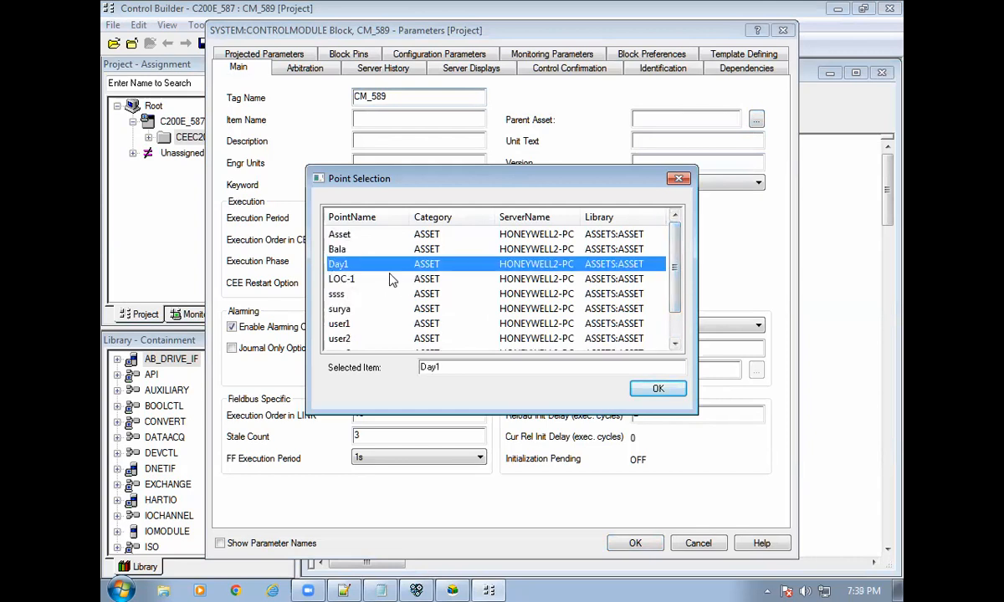
{"action": "left_click", "coordinate": [656, 389]}
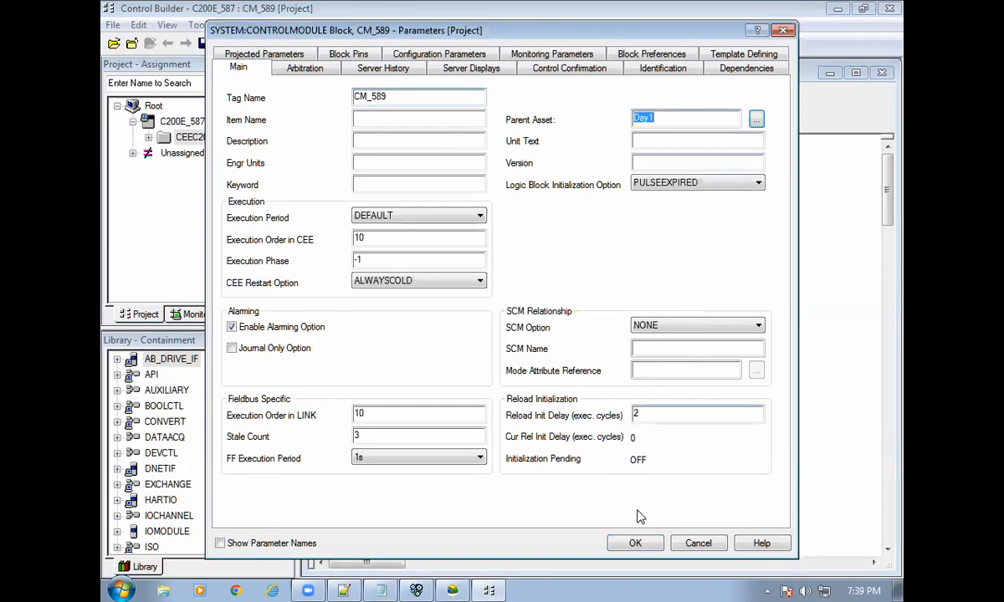
{"action": "left_click", "coordinate": [635, 544]}
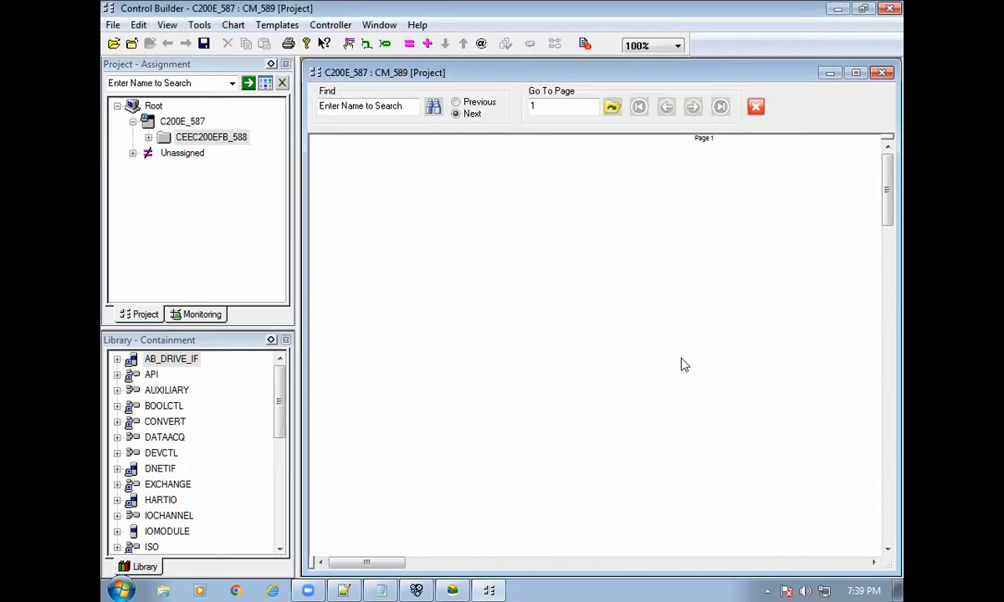
{"action": "left_click", "coordinate": [205, 46]}
{"action": "left_click", "coordinate": [882, 74]}
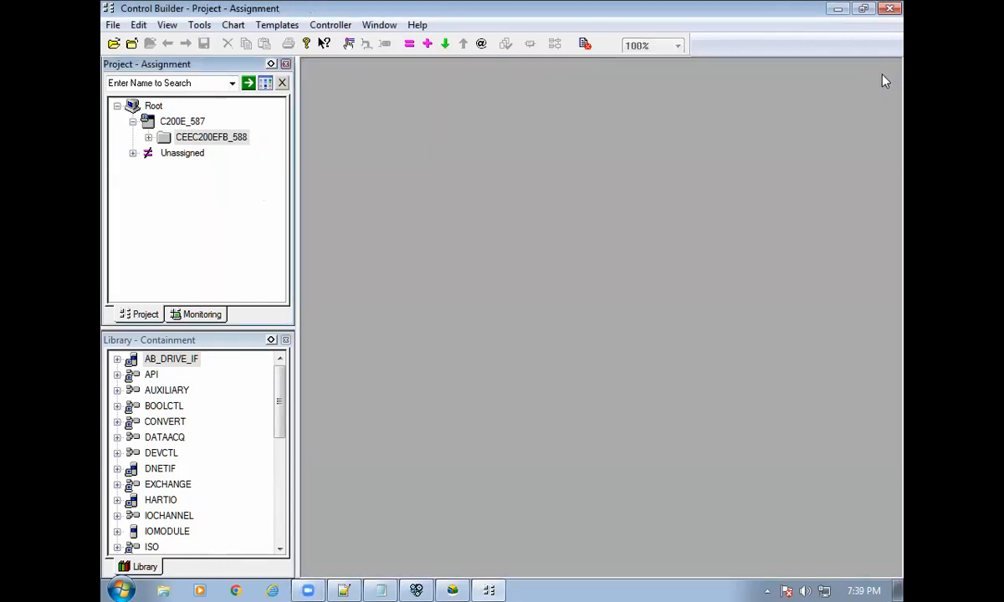
Load CM_589 from the Project tree, with all control elements automatically changed to their post load state.
{"action": "left_click", "coordinate": [148, 137]}
{"action": "left_click", "coordinate": [185, 153]}
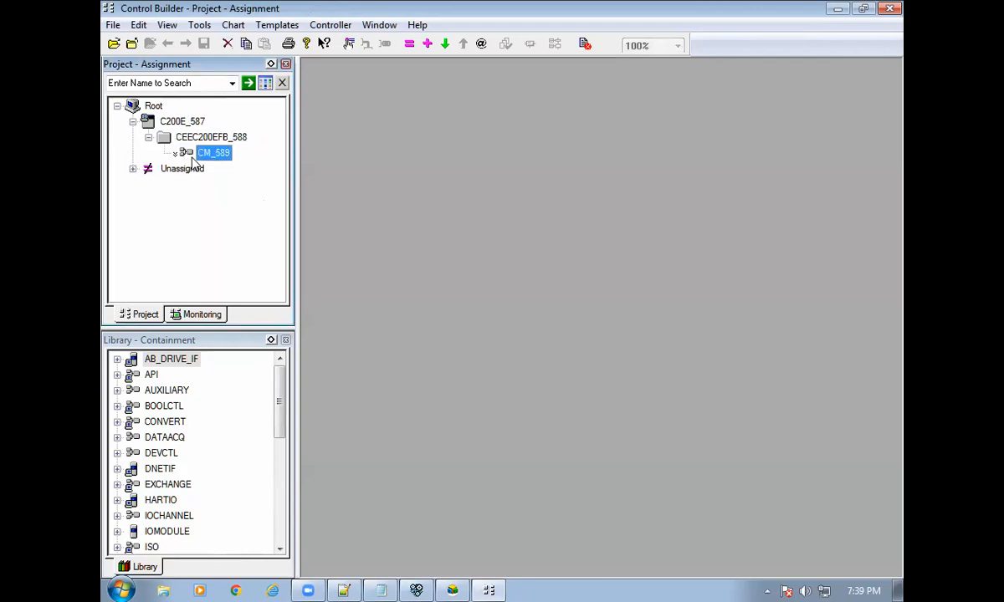
{"action": "right_click", "coordinate": [207, 159]}
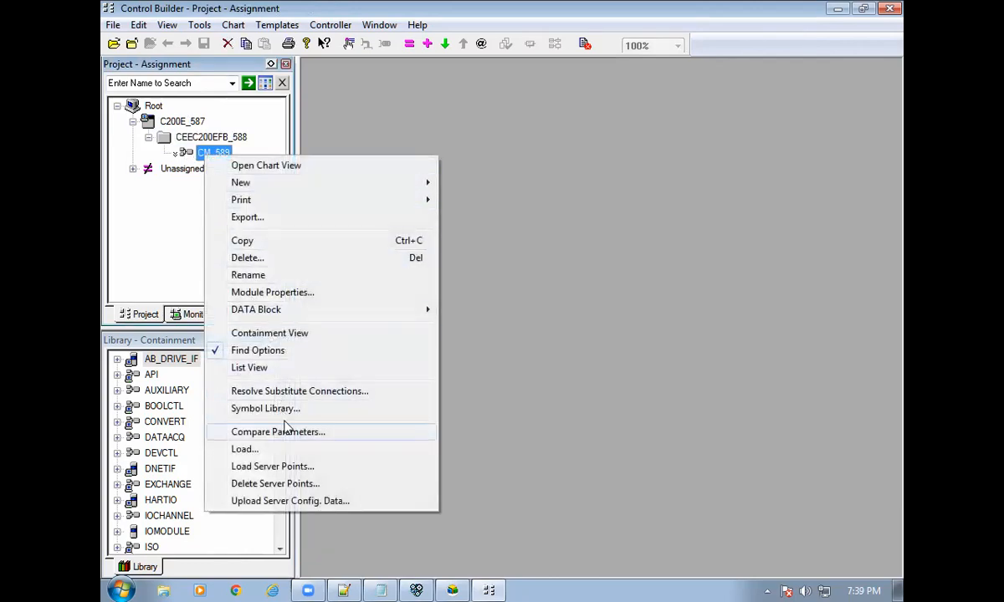
{"action": "left_click", "coordinate": [288, 452]}
{"action": "left_click", "coordinate": [661, 344]}
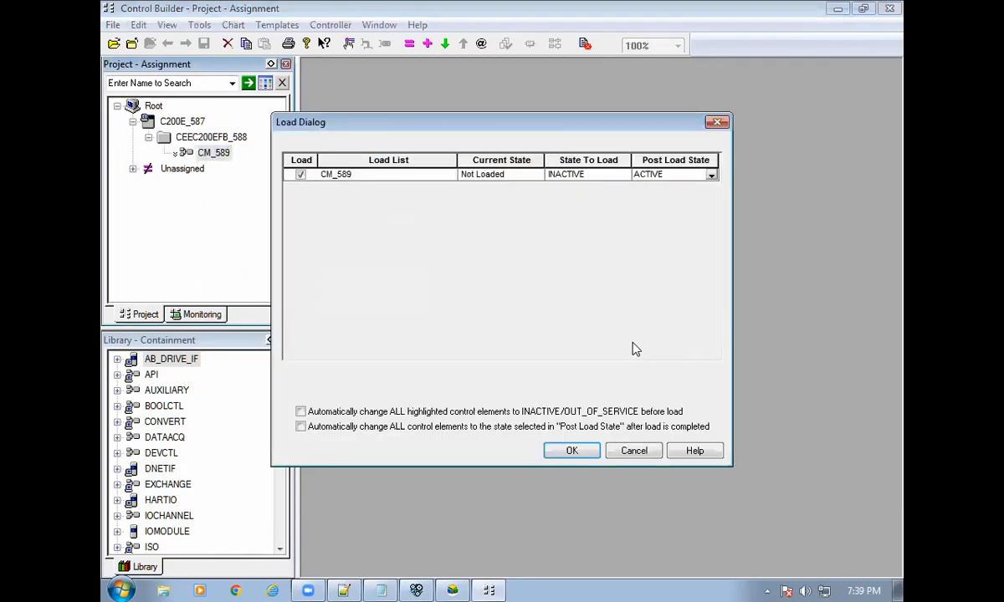
{"action": "left_click", "coordinate": [302, 427]}
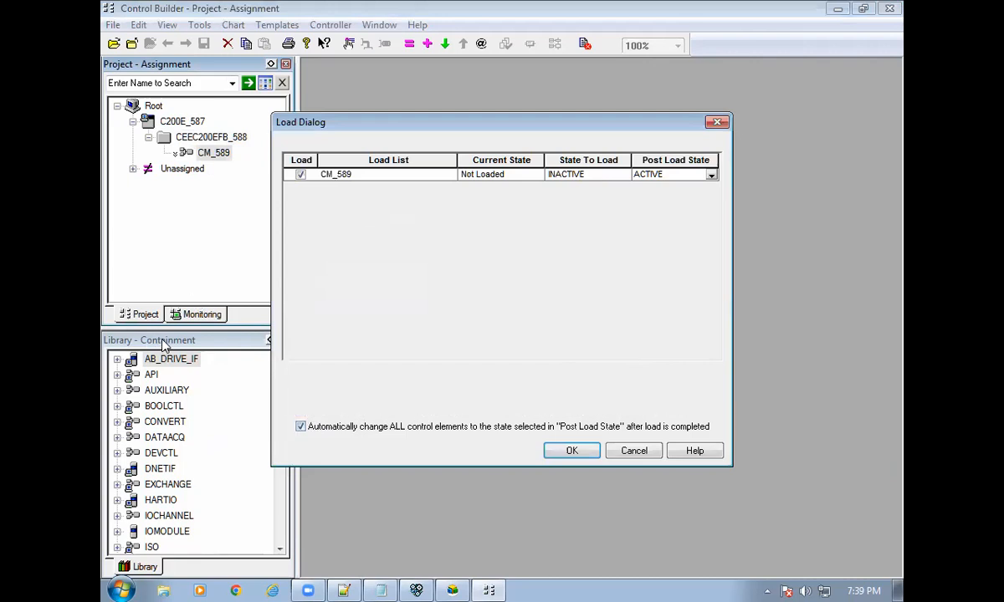
{"action": "left_click", "coordinate": [572, 451]}
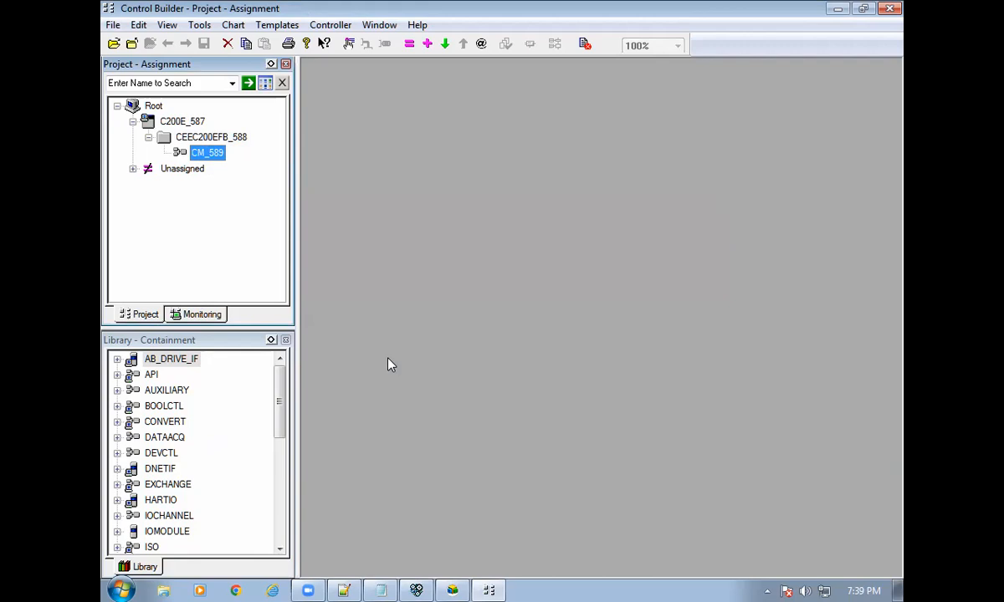
Expand C200E_587 and its execution environment in the Monitoring tree to check the loaded control module.
{"action": "left_click", "coordinate": [202, 315]}
{"action": "left_click", "coordinate": [132, 121]}
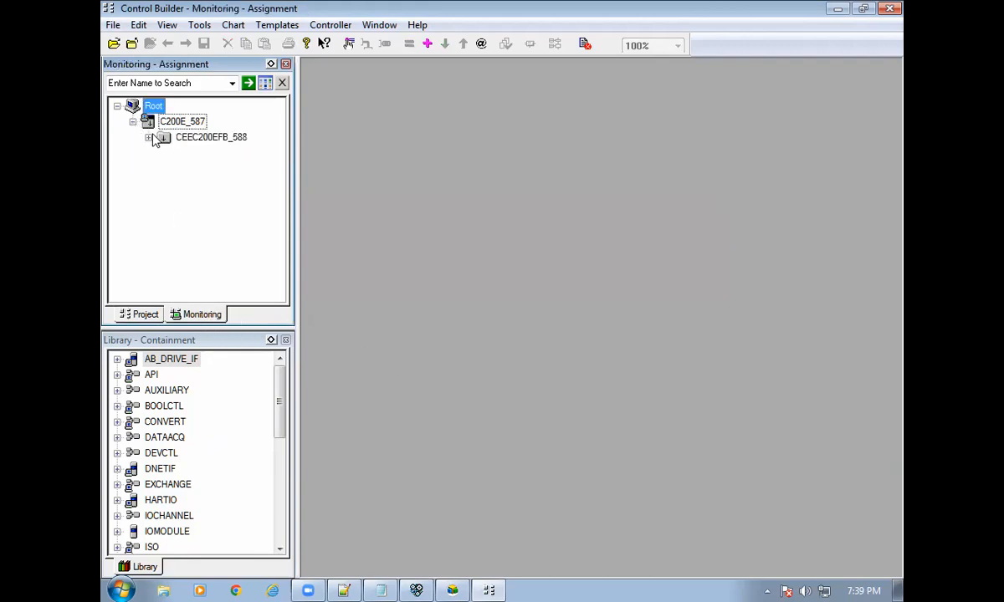
{"action": "left_click", "coordinate": [149, 138]}
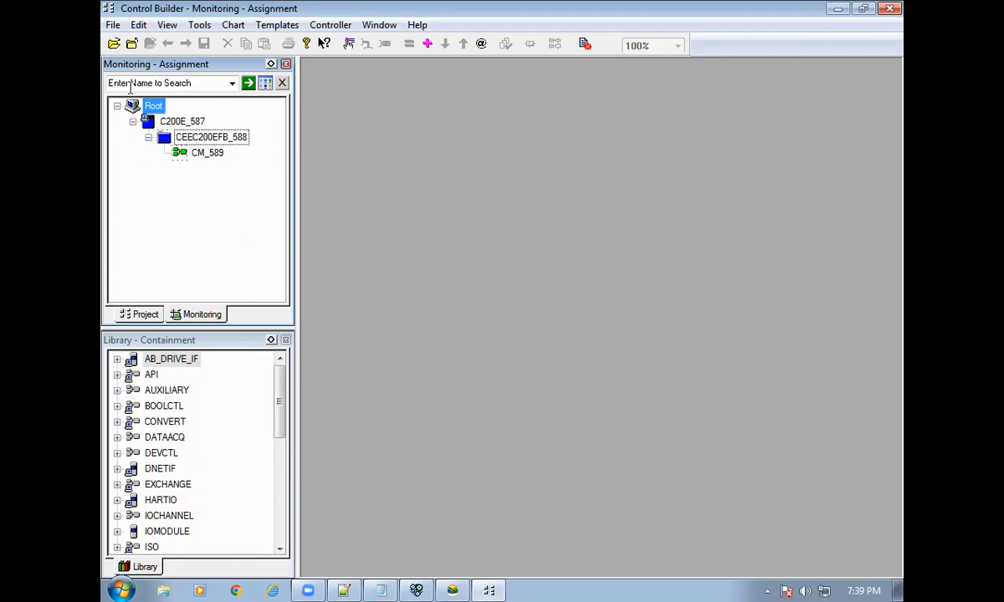
Start the CEEC200EFB_588 execution environment in Monitoring by setting its CEE Command to COLDSTART and accepting the online change.
{"action": "left_click", "coordinate": [173, 135]}
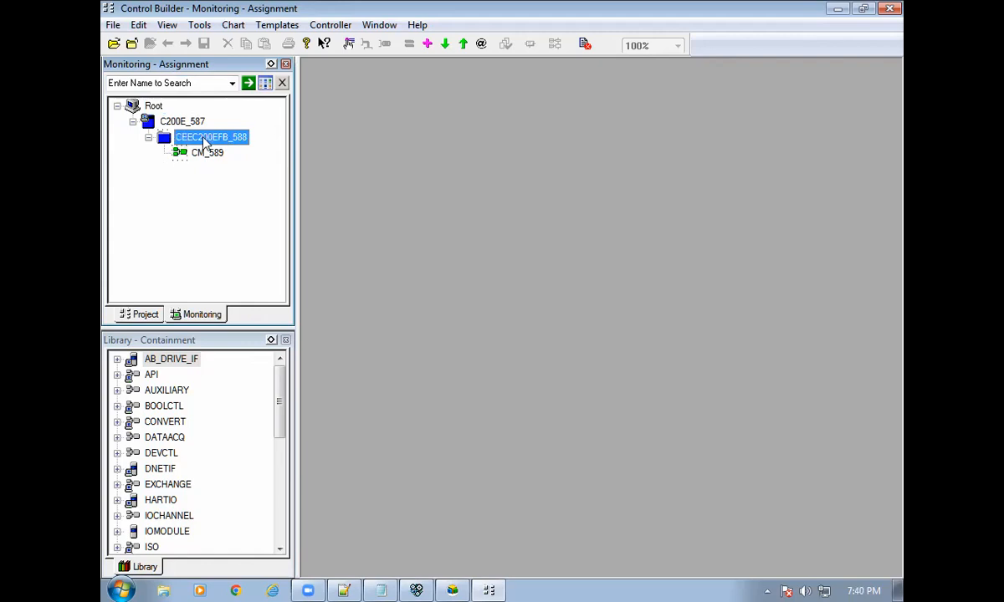
{"action": "double_click", "coordinate": [204, 142]}
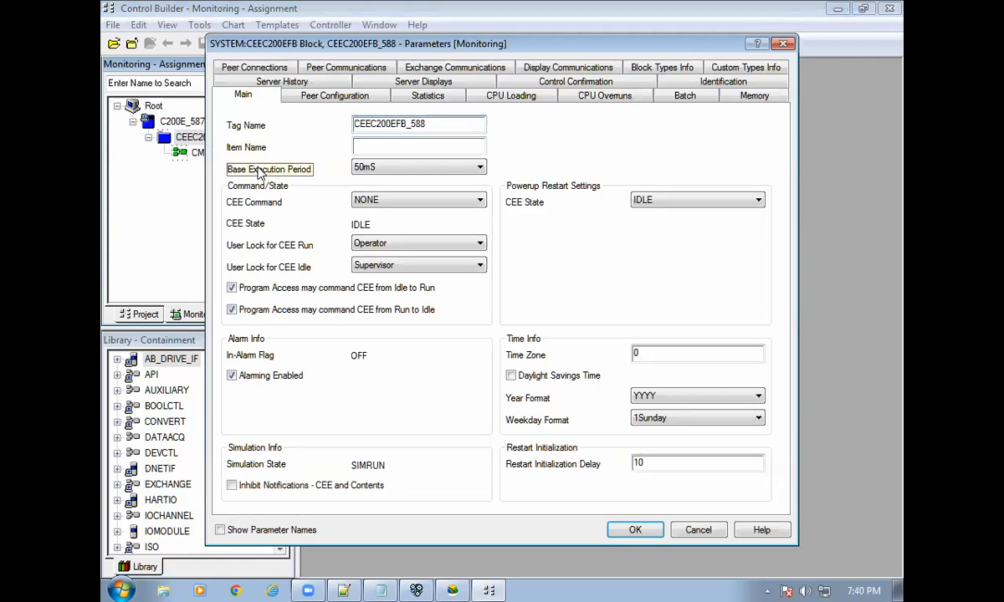
{"action": "left_click", "coordinate": [371, 170]}
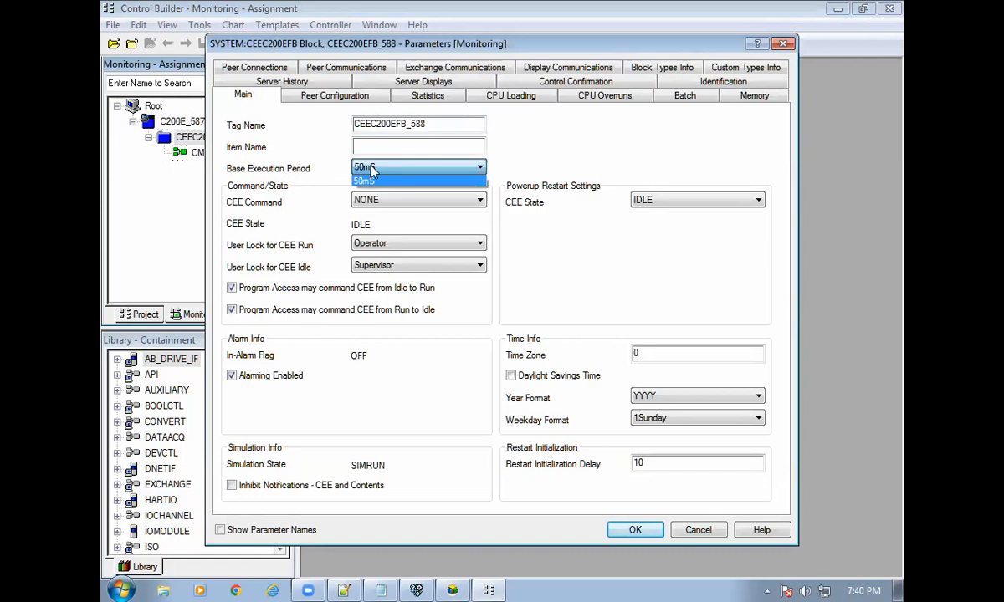
{"action": "left_click", "coordinate": [318, 190]}
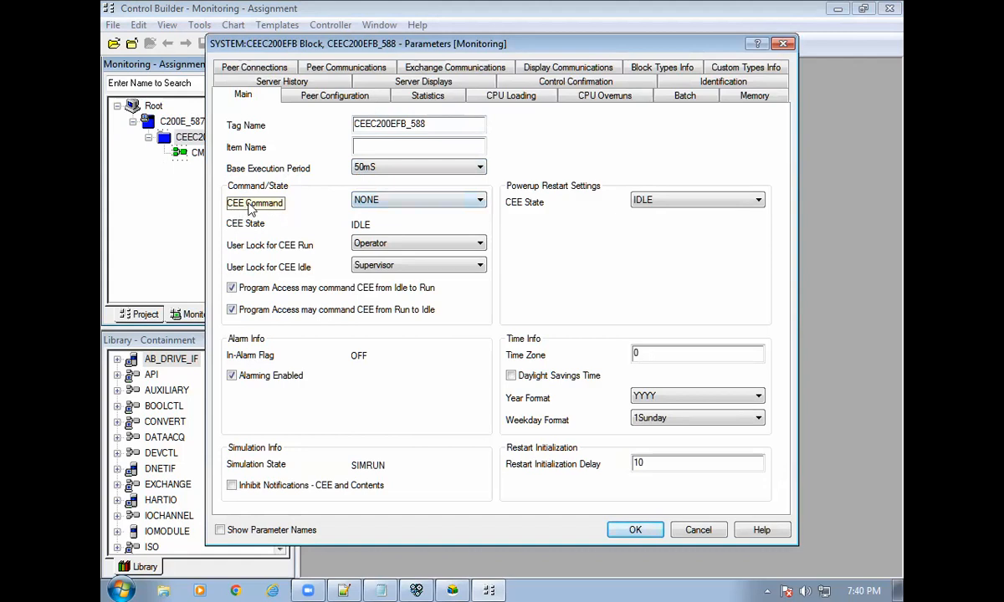
{"action": "left_click", "coordinate": [425, 201]}
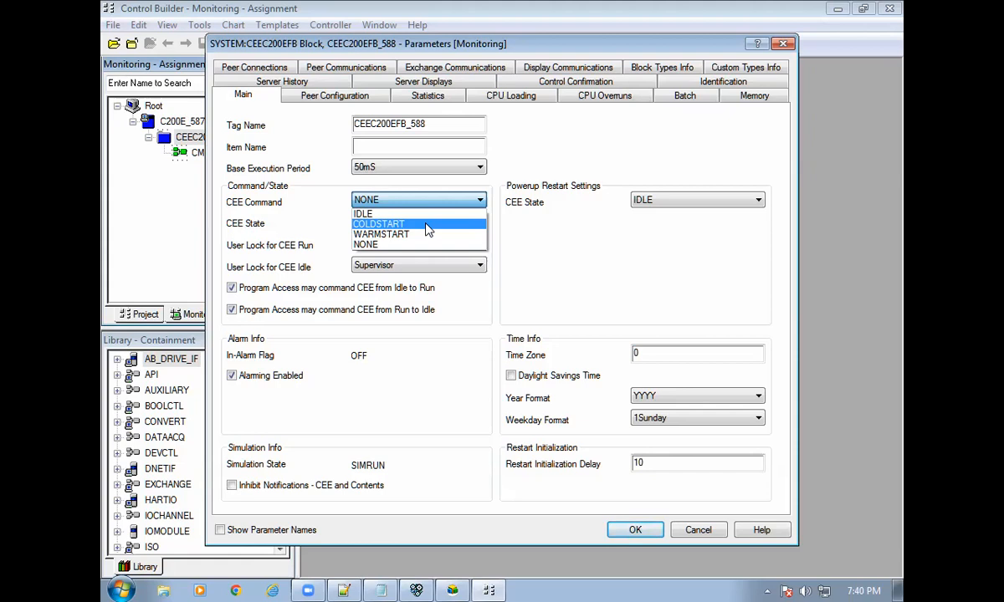
{"action": "left_click", "coordinate": [427, 229]}
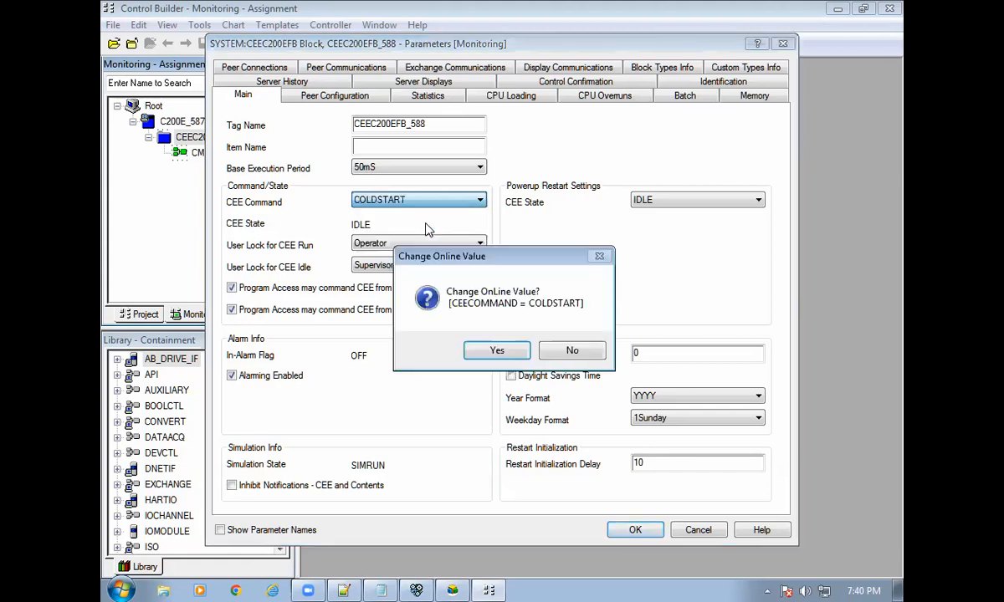
{"action": "left_click", "coordinate": [511, 355]}
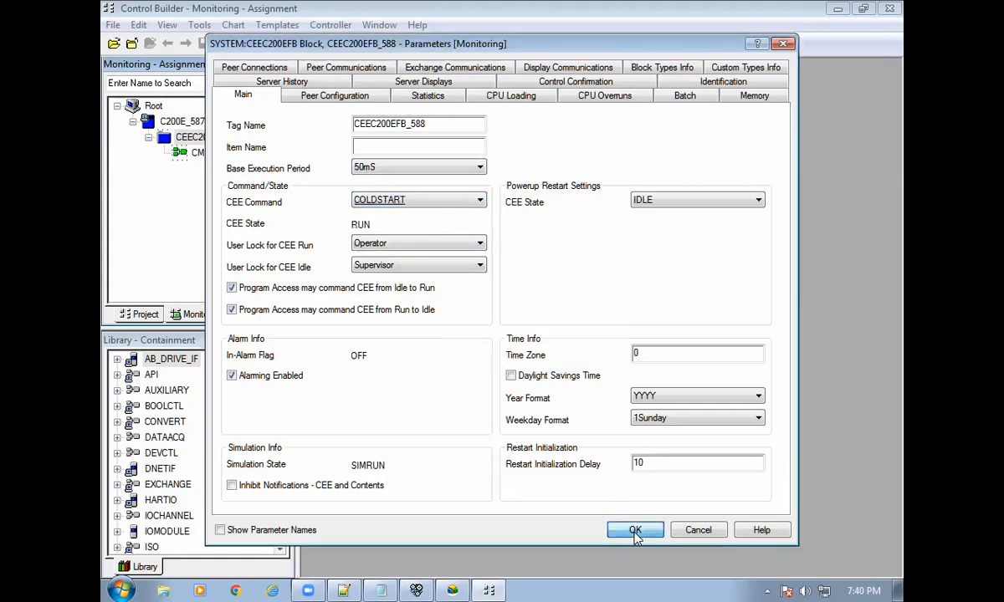
{"action": "left_click", "coordinate": [635, 530]}
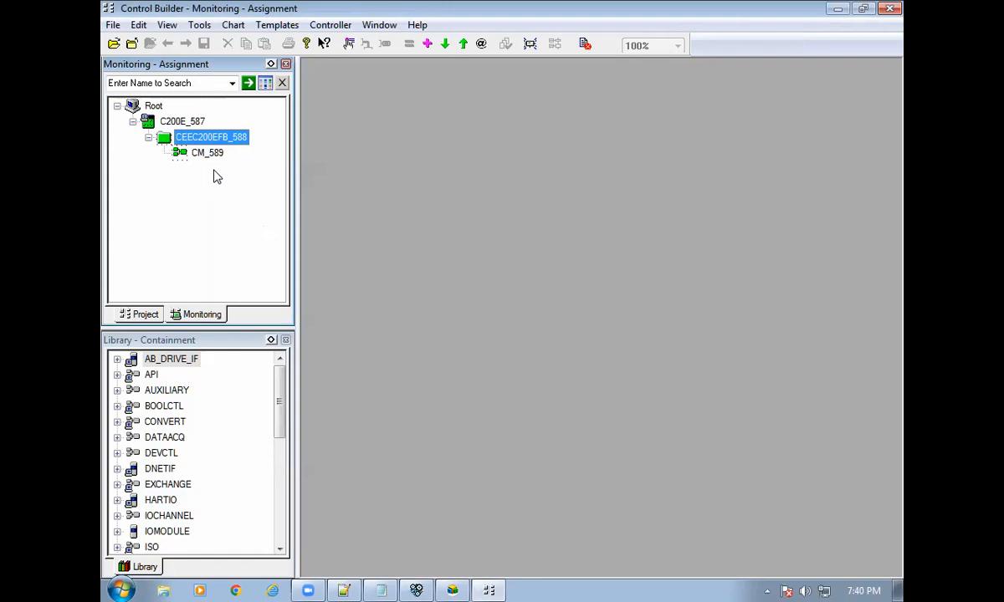
{"action": "left_click", "coordinate": [201, 153]}
{"action": "left_click", "coordinate": [171, 122]}
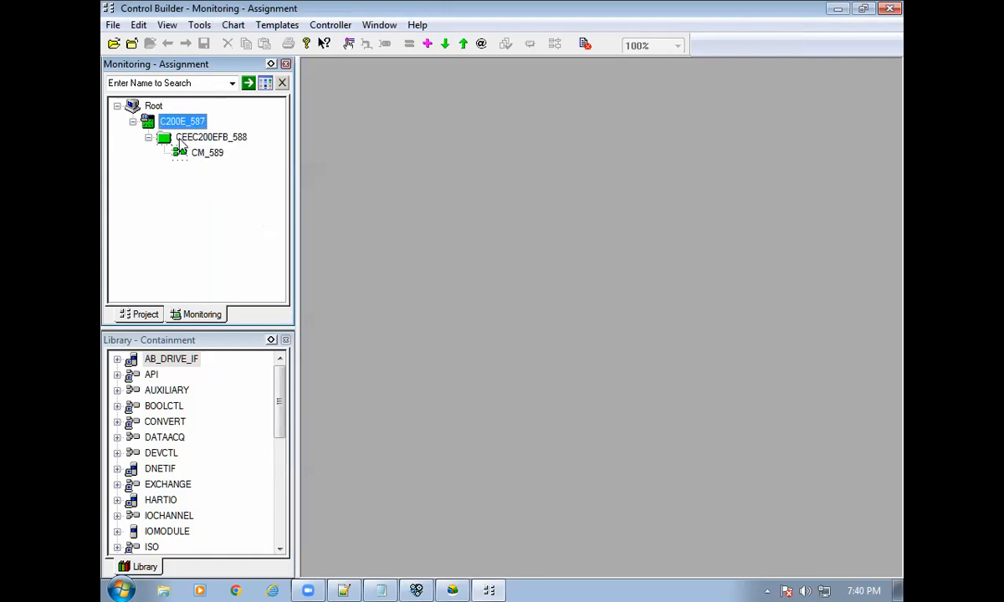
Open the CM_589 chart from the Project tree and place two UTILITY FLAG blocks side by side at the top of the page.
{"action": "left_click", "coordinate": [144, 315]}
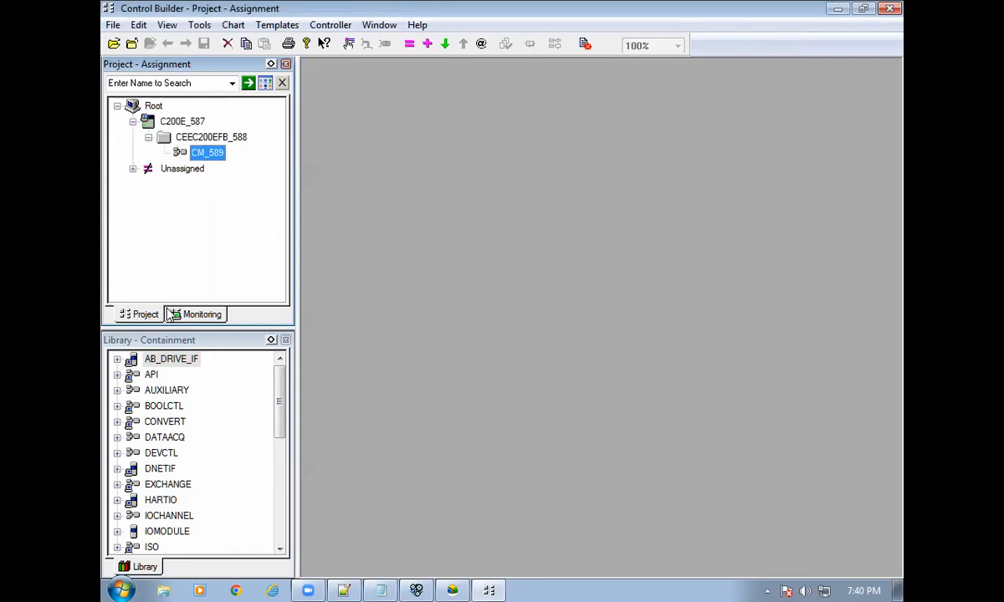
{"action": "double_click", "coordinate": [201, 154]}
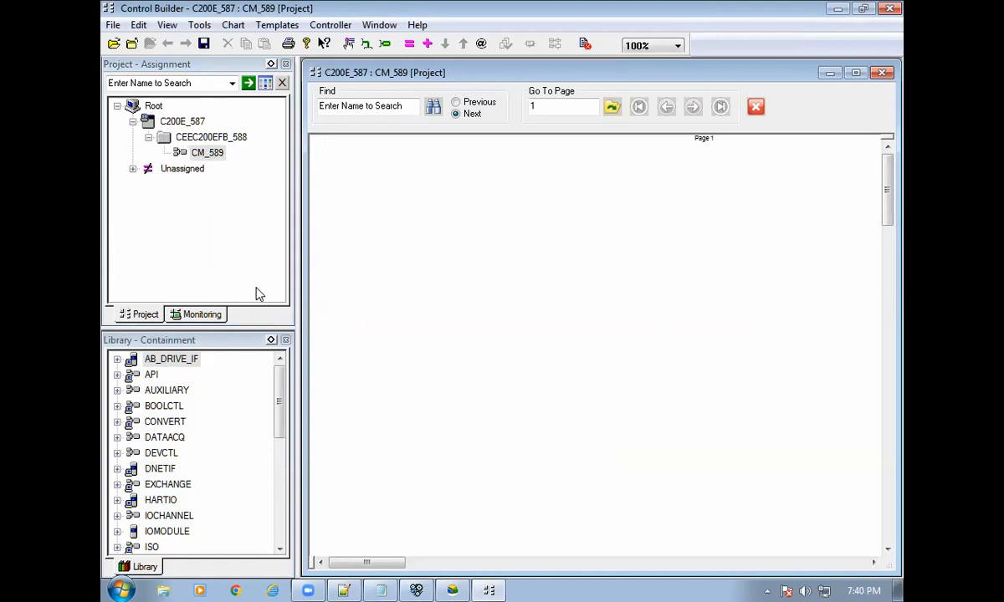
{"action": "left_click_drag", "start_coordinate": [283, 416], "coordinate": [281, 432]}
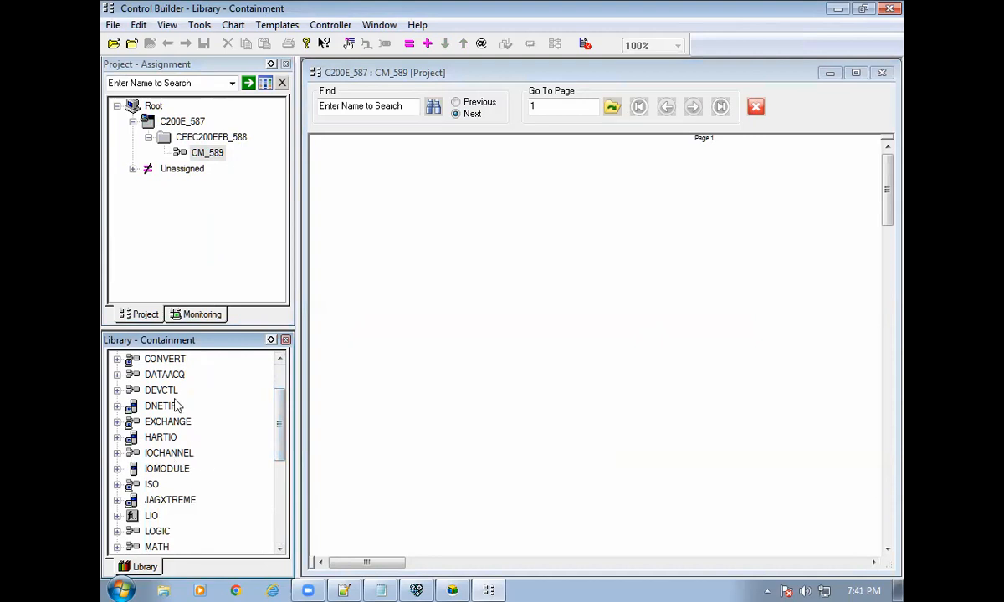
{"action": "left_click_drag", "start_coordinate": [279, 435], "coordinate": [283, 540]}
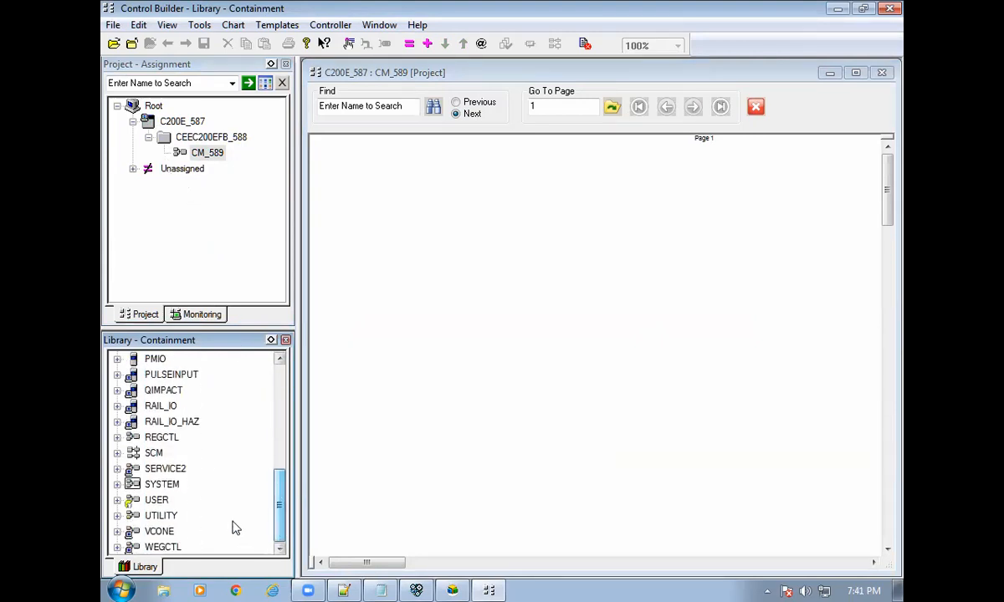
{"action": "left_click", "coordinate": [150, 516]}
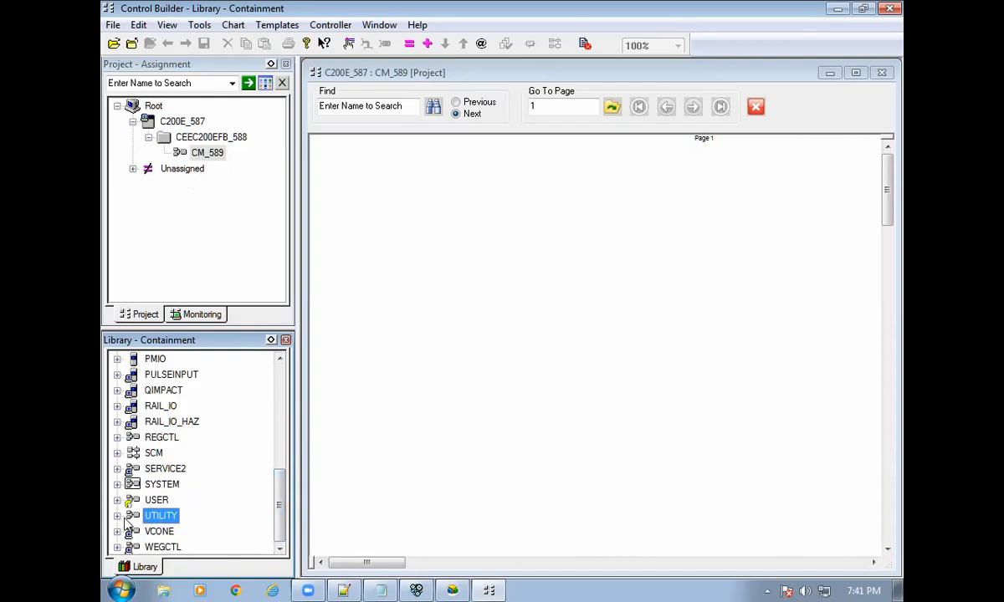
{"action": "left_click", "coordinate": [117, 516]}
{"action": "left_click", "coordinate": [171, 422]}
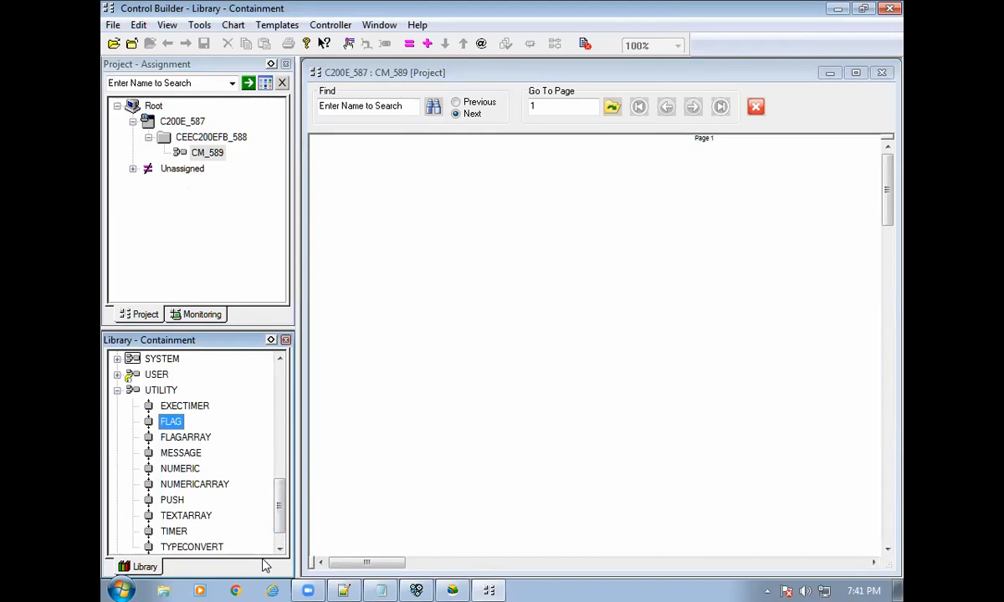
{"action": "left_click_drag", "start_coordinate": [170, 425], "coordinate": [424, 224]}
{"action": "left_click_drag", "start_coordinate": [178, 427], "coordinate": [596, 236]}
{"action": "left_click_drag", "start_coordinate": [528, 277], "coordinate": [433, 225]}
{"action": "left_click_drag", "start_coordinate": [631, 249], "coordinate": [536, 191]}
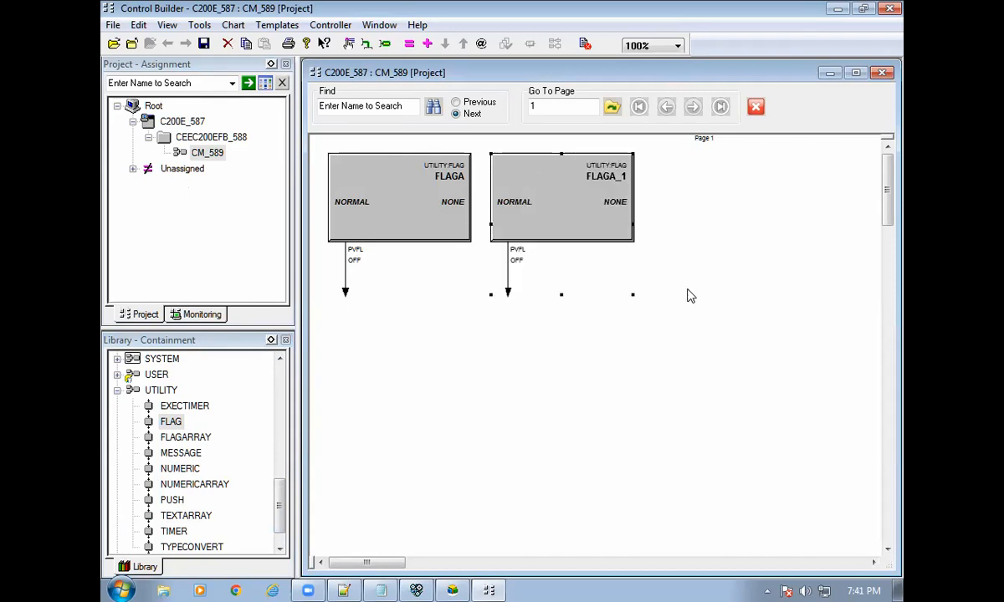
{"action": "left_click", "coordinate": [577, 414]}
Add an AND block and an OR block from the LOGIC library to the chart below the flag blocks.
{"action": "left_click", "coordinate": [117, 390]}
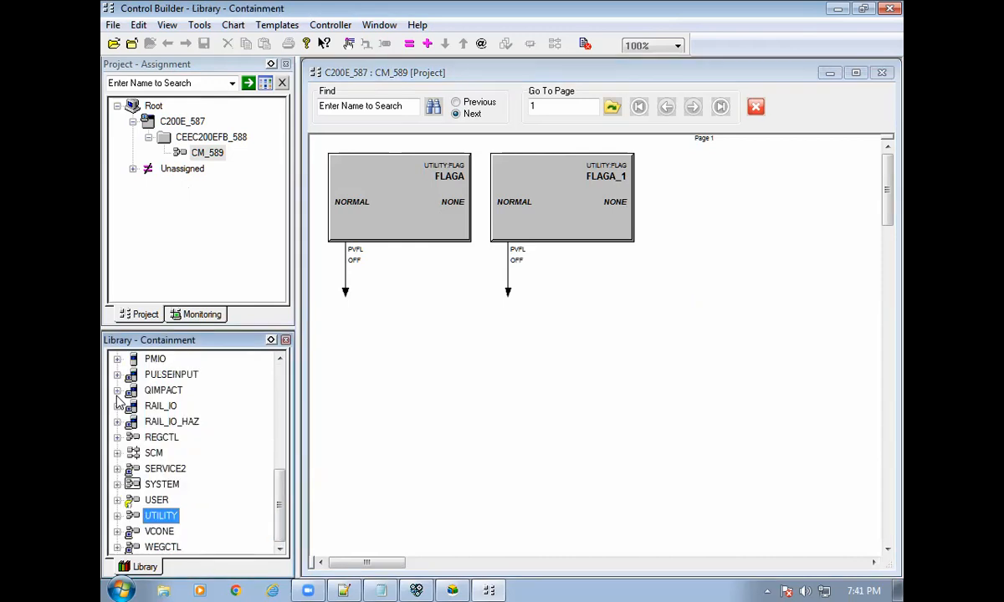
{"action": "left_click_drag", "start_coordinate": [281, 503], "coordinate": [207, 458]}
{"action": "left_click", "coordinate": [158, 452]}
{"action": "left_click", "coordinate": [118, 453]}
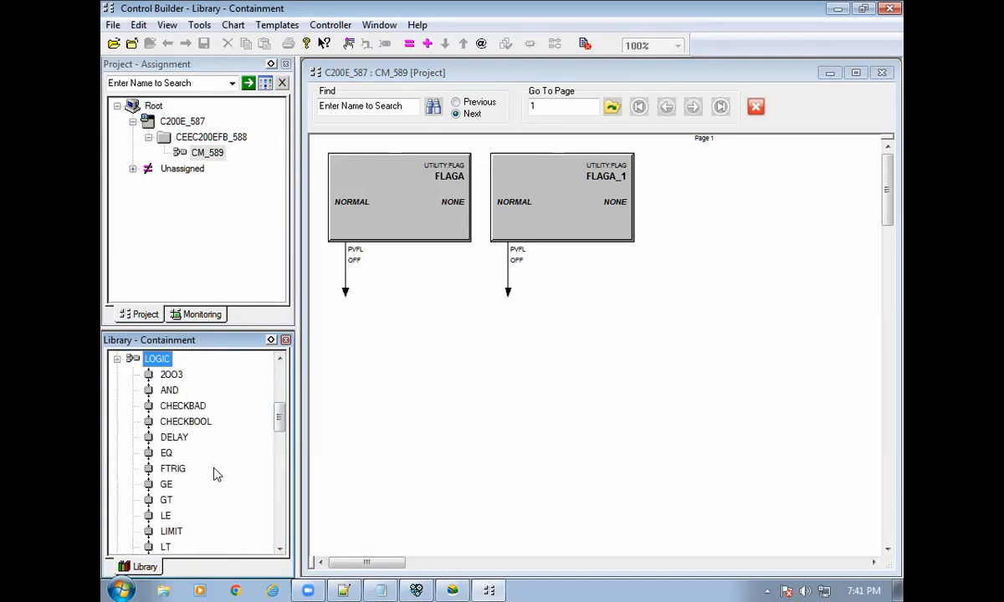
{"action": "left_click_drag", "start_coordinate": [166, 390], "coordinate": [481, 375]}
{"action": "left_click_drag", "start_coordinate": [284, 423], "coordinate": [285, 465]}
{"action": "left_click_drag", "start_coordinate": [167, 500], "coordinate": [483, 378]}
Arrange the logic blocks in one row beneath the flags, with the OR block left of the AND block.
{"action": "left_click_drag", "start_coordinate": [584, 414], "coordinate": [674, 378]}
{"action": "left_click_drag", "start_coordinate": [490, 410], "coordinate": [460, 399]}
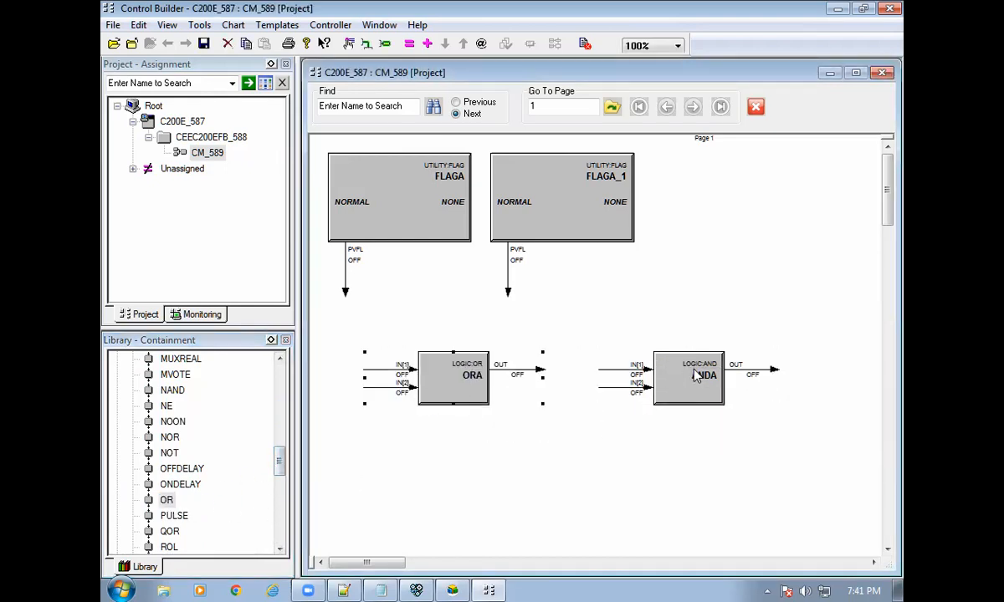
{"action": "left_click_drag", "start_coordinate": [677, 377], "coordinate": [697, 396]}
{"action": "left_click", "coordinate": [473, 410]}
{"action": "left_click_drag", "start_coordinate": [475, 416], "coordinate": [477, 416]}
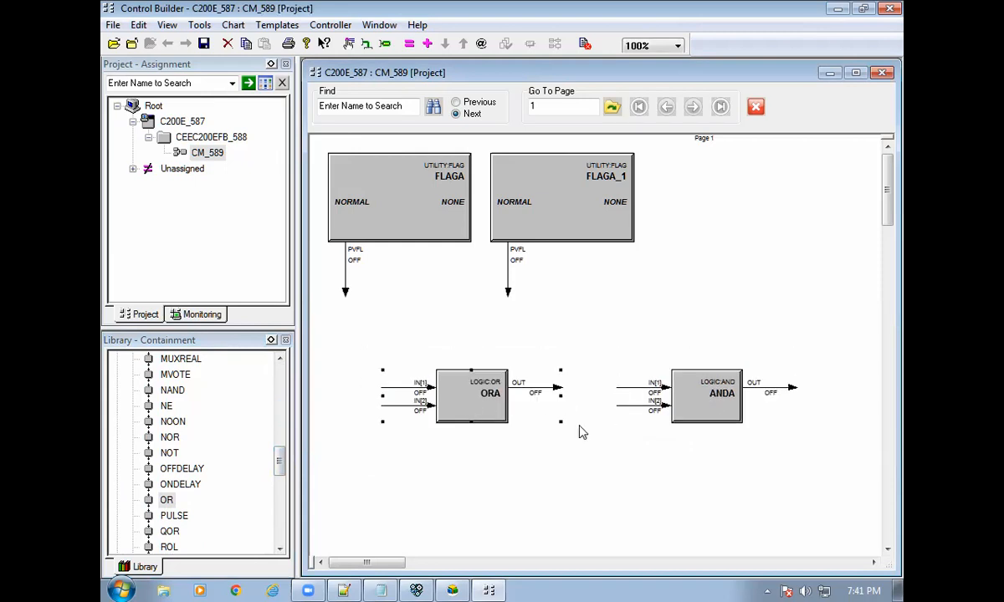
{"action": "left_click", "coordinate": [597, 506]}
Rename the right-hand flag block as stop_pb.
{"action": "left_click", "coordinate": [412, 193]}
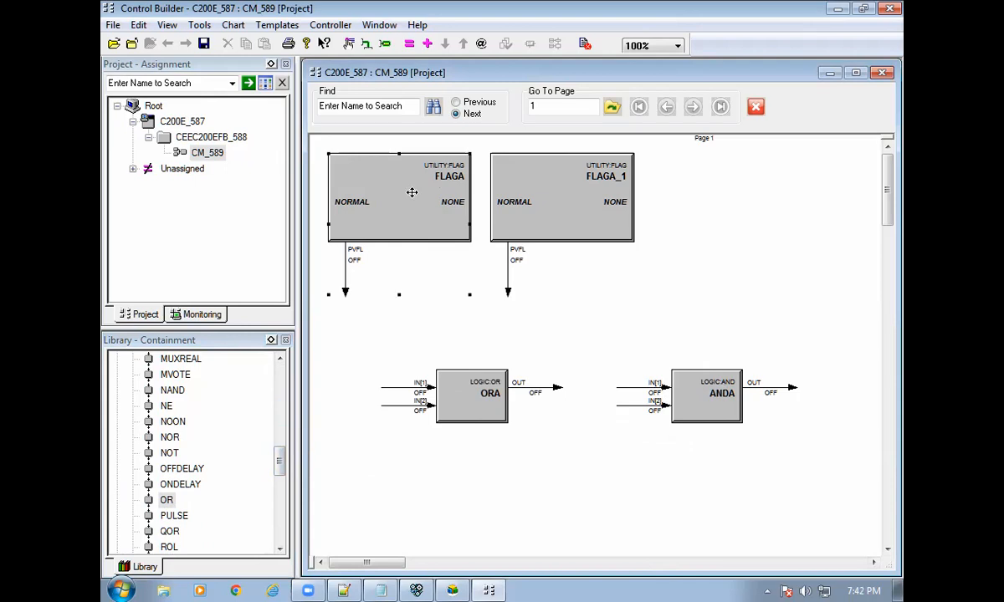
{"action": "right_click", "coordinate": [412, 194]}
{"action": "left_click", "coordinate": [388, 160]}
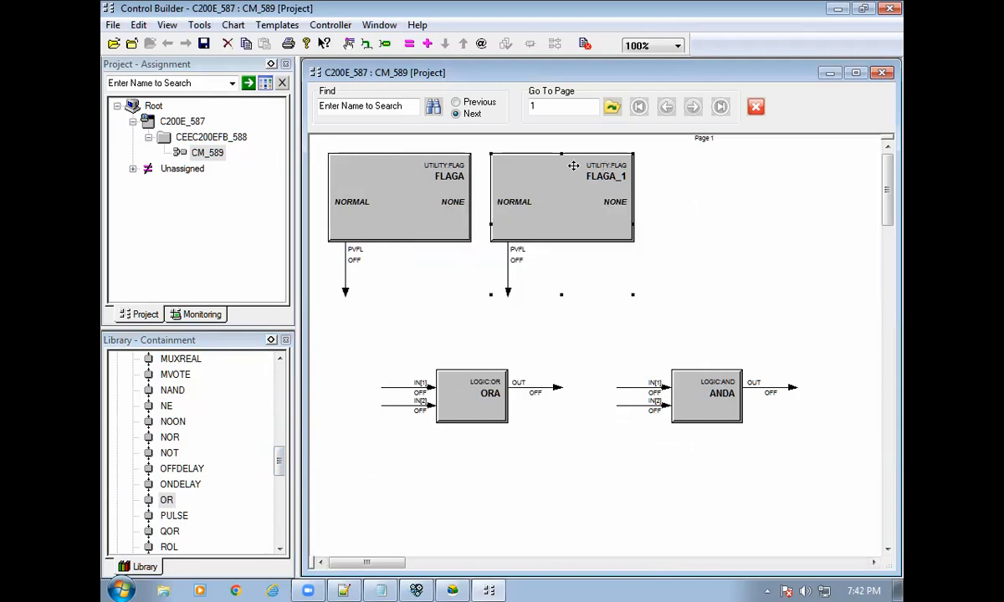
{"action": "double_click", "coordinate": [539, 159]}
{"action": "type", "text": "stop_"}
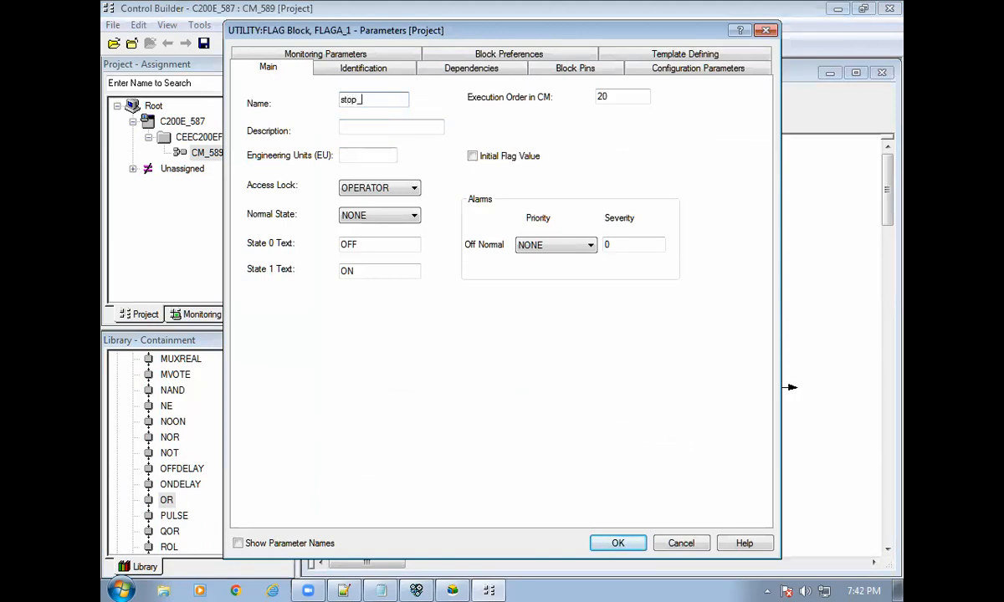
{"action": "type", "text": "pb"}
{"action": "key", "text": "Tab"}
{"action": "left_click", "coordinate": [617, 543]}
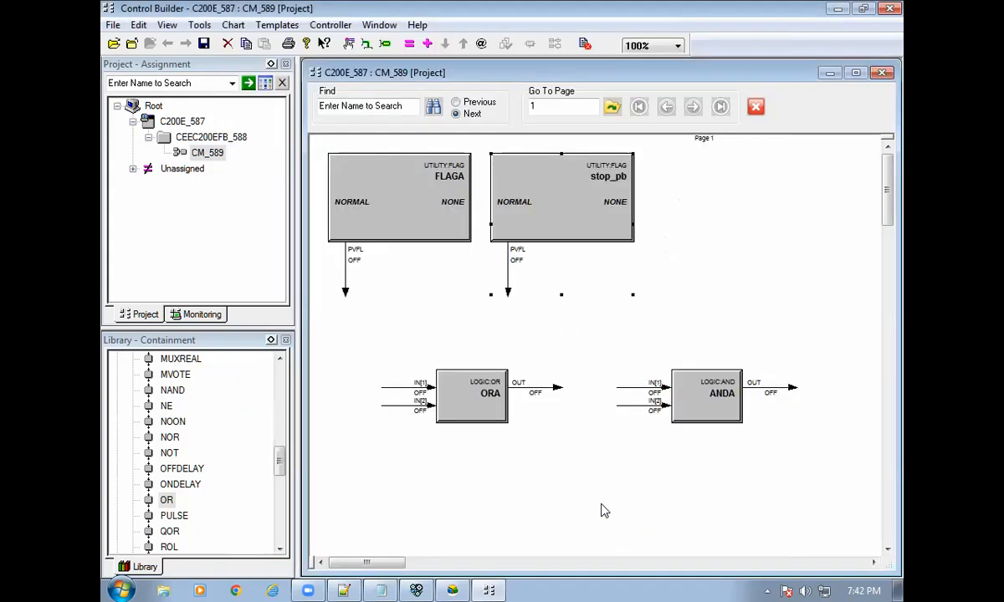
Rename the left-hand flag block as start_pb.
{"action": "double_click", "coordinate": [381, 196]}
{"action": "type", "text": "start_"}
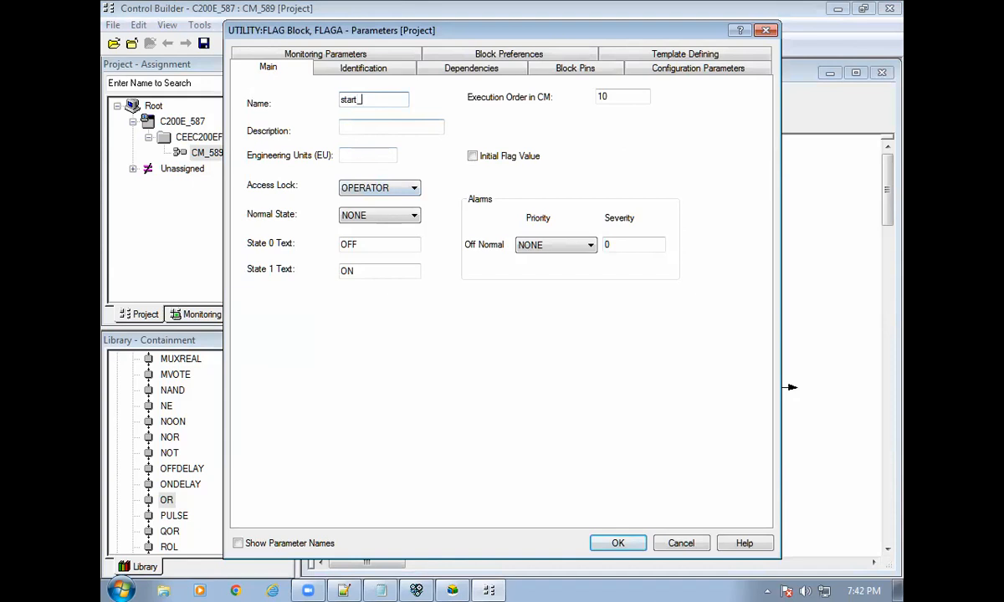
{"action": "type", "text": "pb"}
{"action": "left_click", "coordinate": [626, 543]}
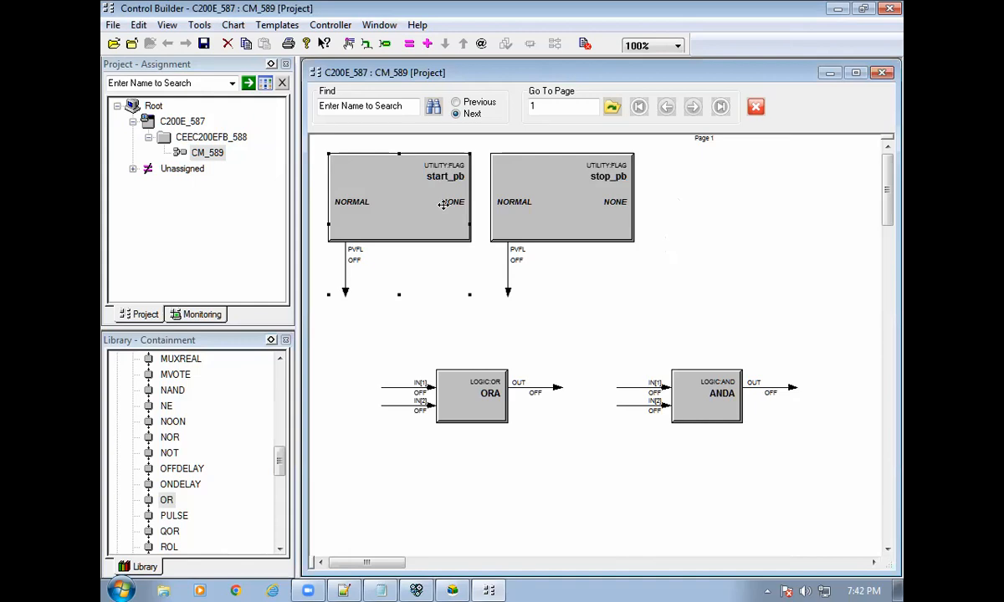
{"action": "double_click", "coordinate": [717, 402]}
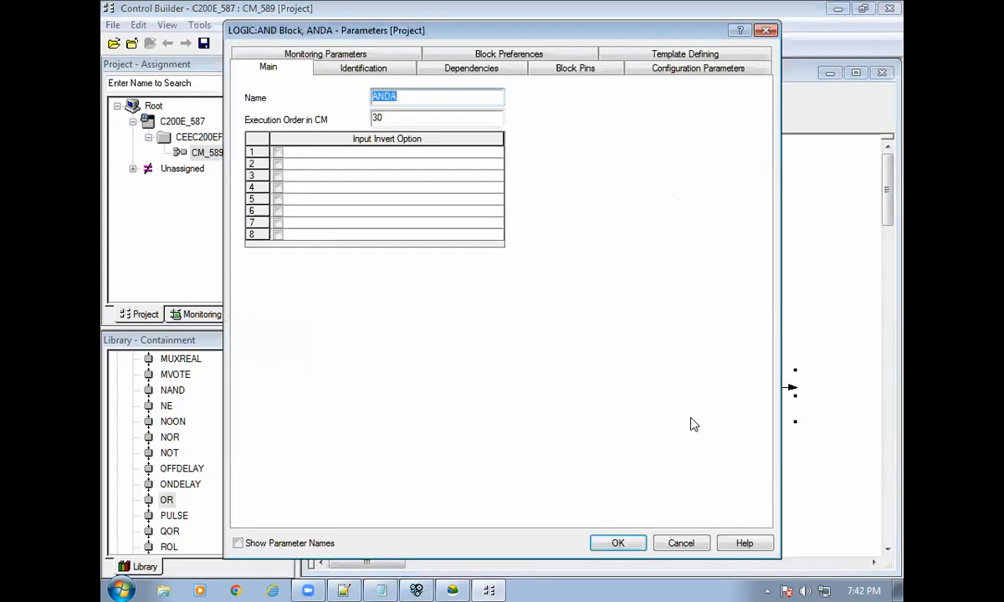
{"action": "left_click", "coordinate": [681, 543]}
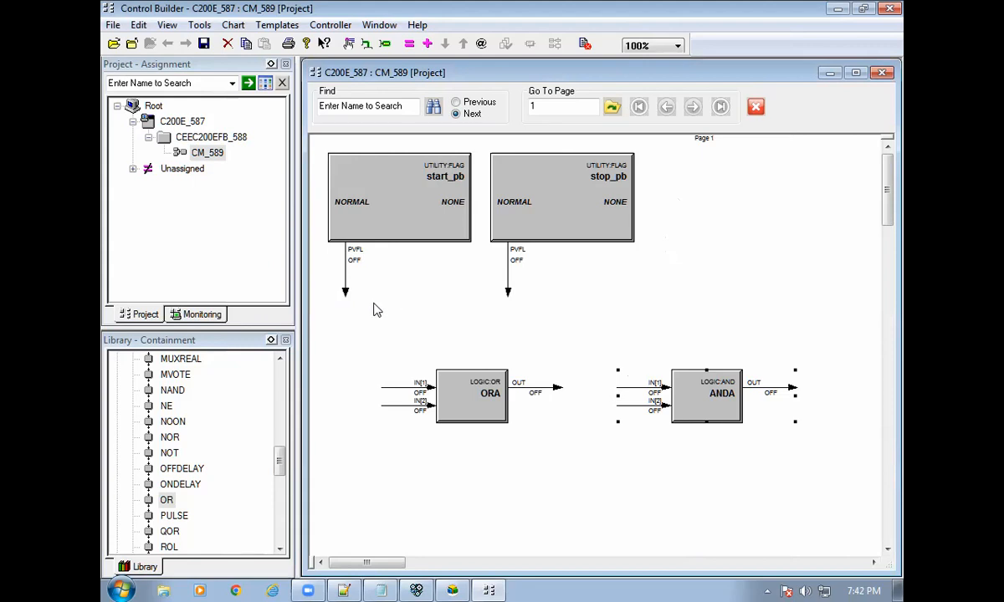
Wire the PVFL output of start_pb to IN[1] of the OR block, and the OR output to IN[1] of the AND block.
{"action": "left_click", "coordinate": [344, 289]}
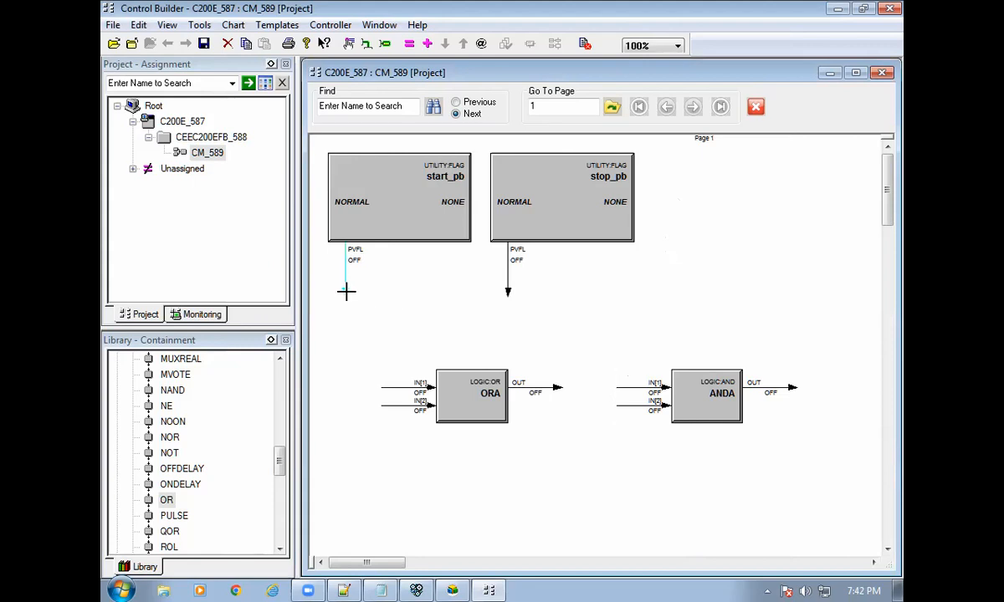
{"action": "left_click", "coordinate": [397, 386]}
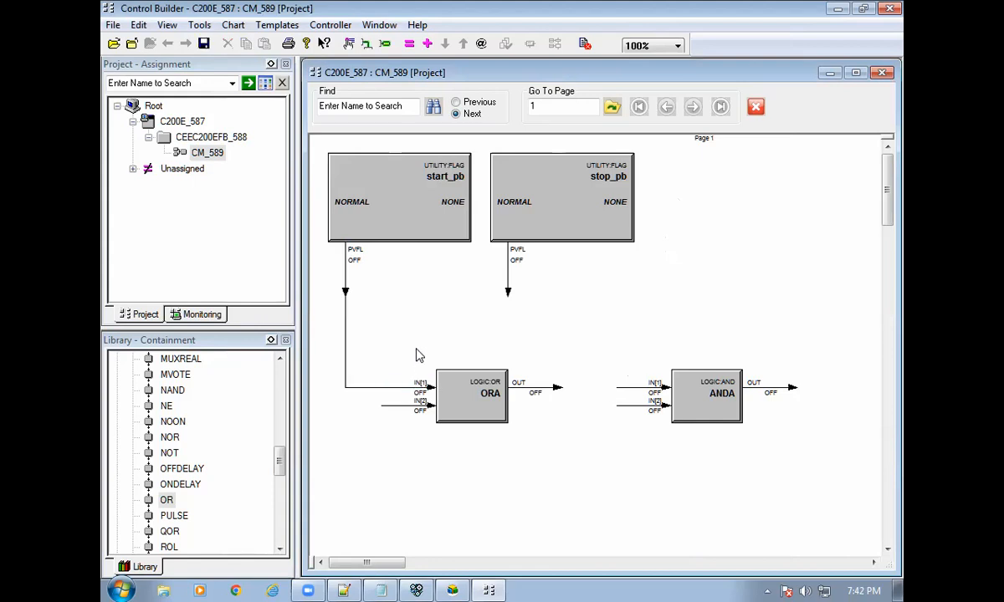
{"action": "left_click", "coordinate": [557, 392]}
{"action": "left_click", "coordinate": [623, 388]}
Feed the AND block's output back to IN[2] of the OR block, and move the AND block slightly higher than the OR block.
{"action": "left_click", "coordinate": [790, 388]}
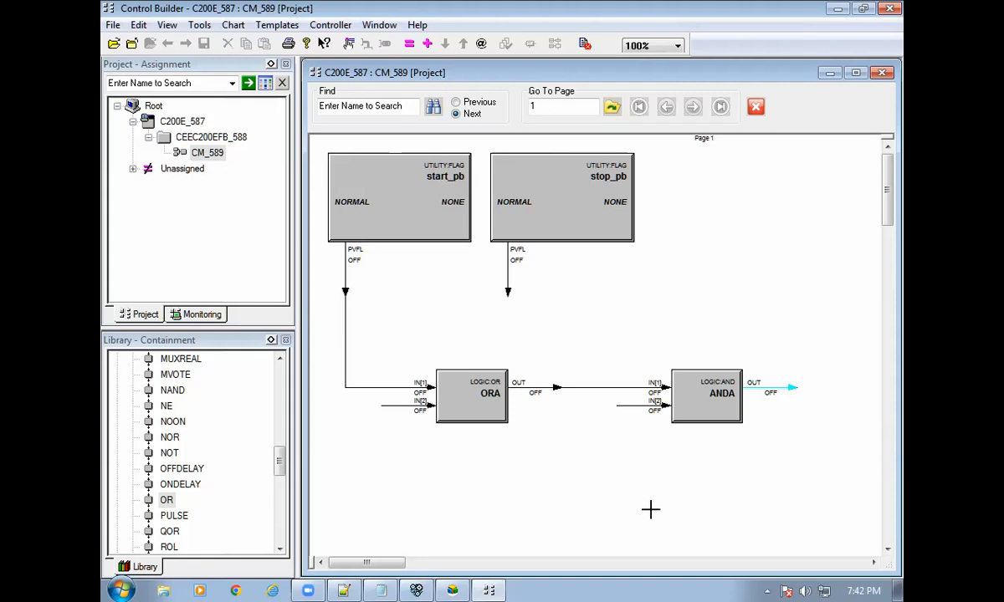
{"action": "left_click", "coordinate": [392, 406]}
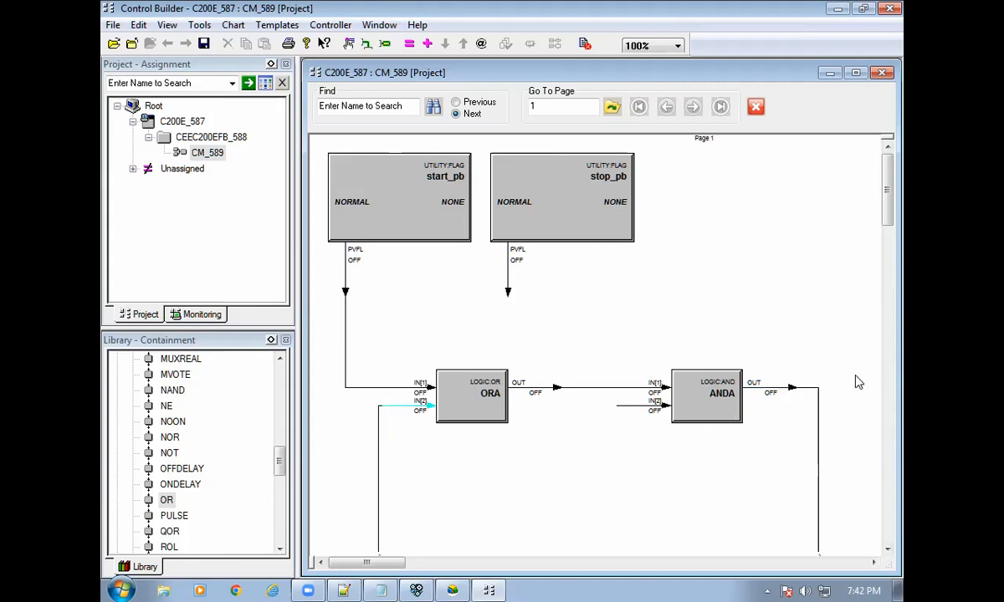
{"action": "left_click_drag", "start_coordinate": [663, 373], "coordinate": [663, 338]}
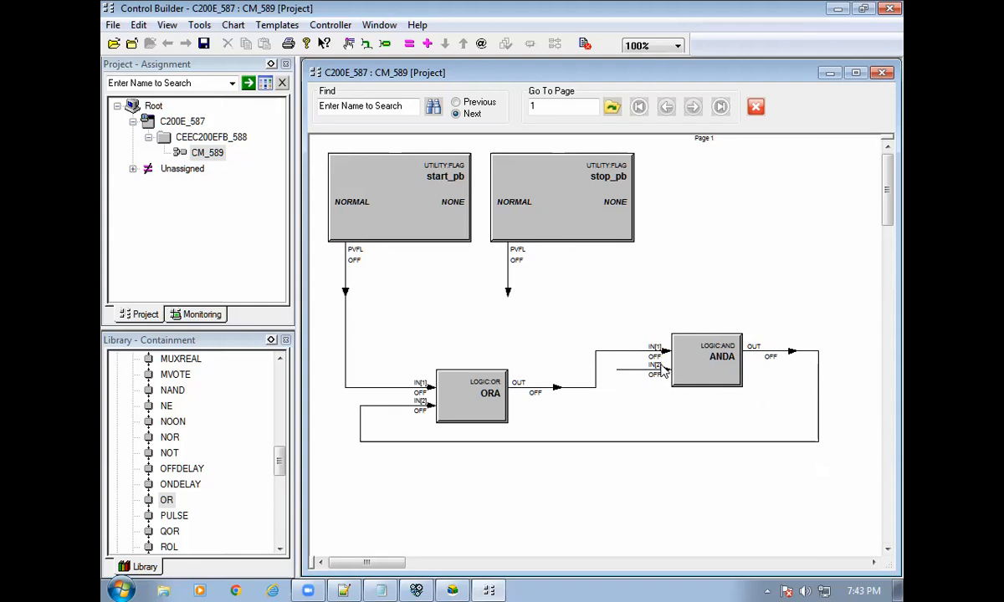
{"action": "left_click", "coordinate": [693, 366]}
Enable the invert option for input 2 of the AND block and rename the block as lamp.
{"action": "double_click", "coordinate": [730, 342]}
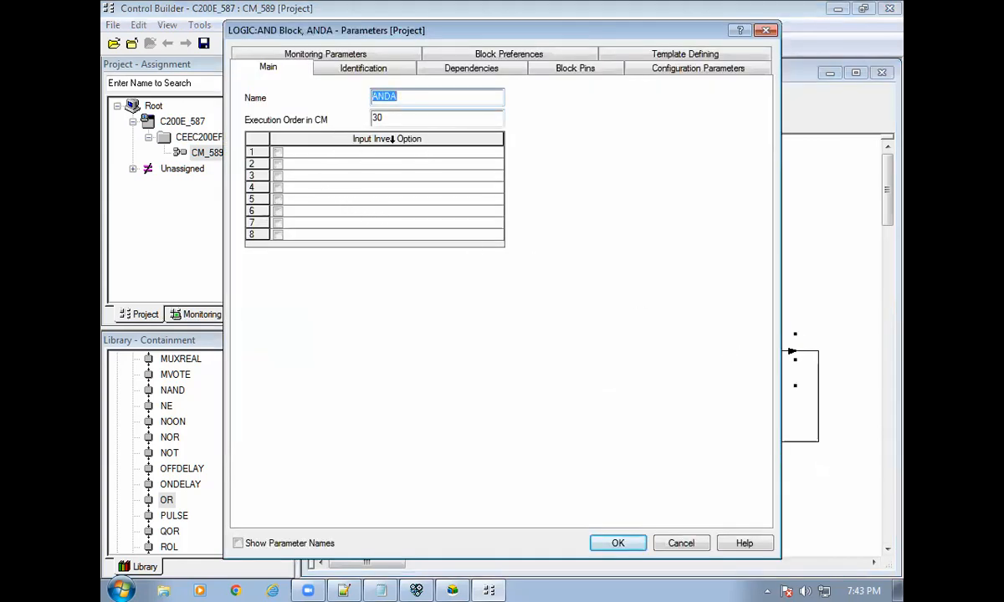
{"action": "left_click", "coordinate": [277, 164]}
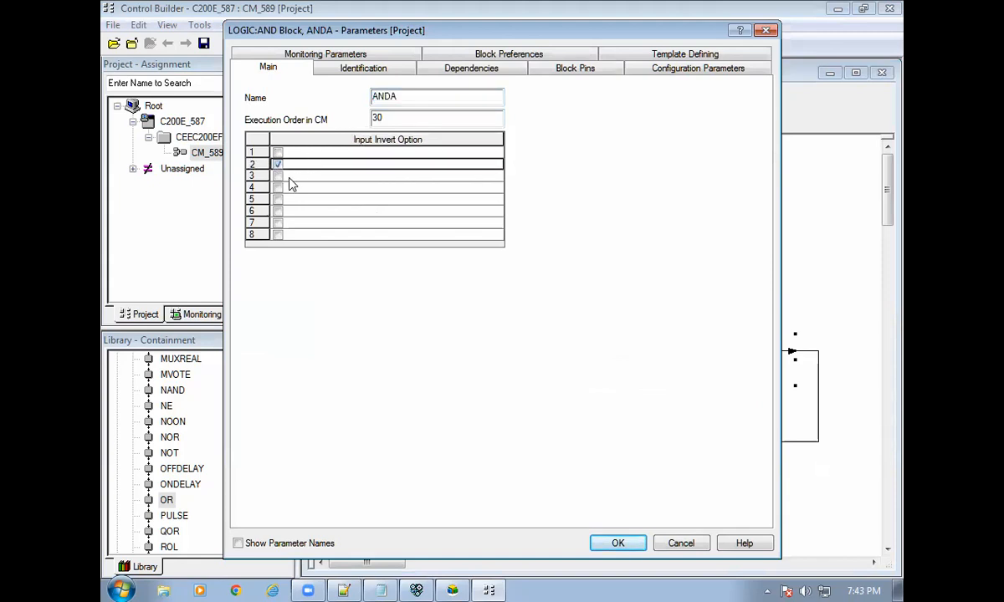
{"action": "left_click", "coordinate": [393, 97]}
{"action": "type", "text": "lamp"}
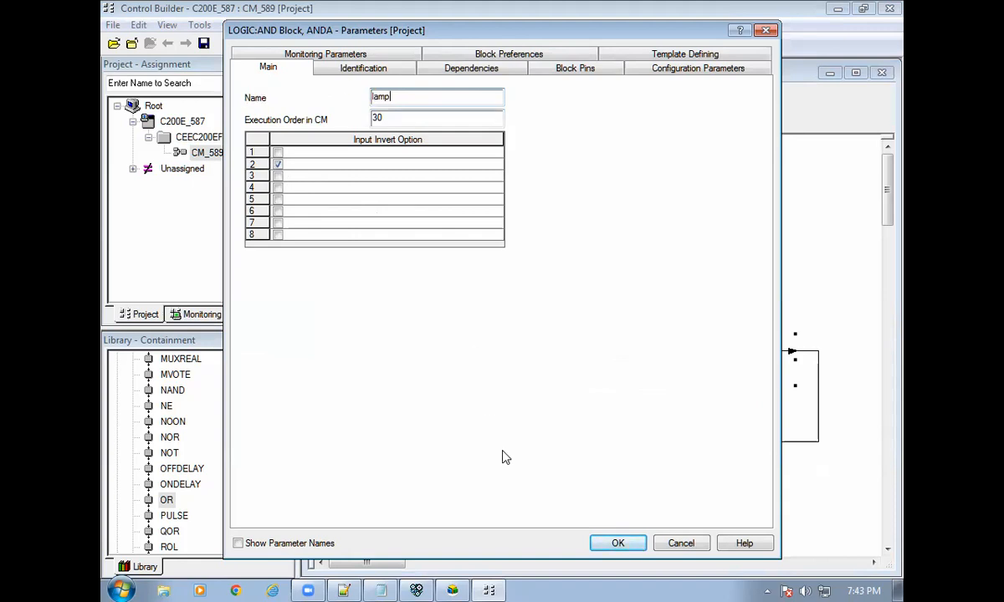
{"action": "left_click", "coordinate": [618, 544]}
{"action": "left_click", "coordinate": [668, 402]}
Wire the PVFL output of stop_pb to the inverted IN[2] of the lamp block, and save and close the chart.
{"action": "left_click", "coordinate": [509, 290]}
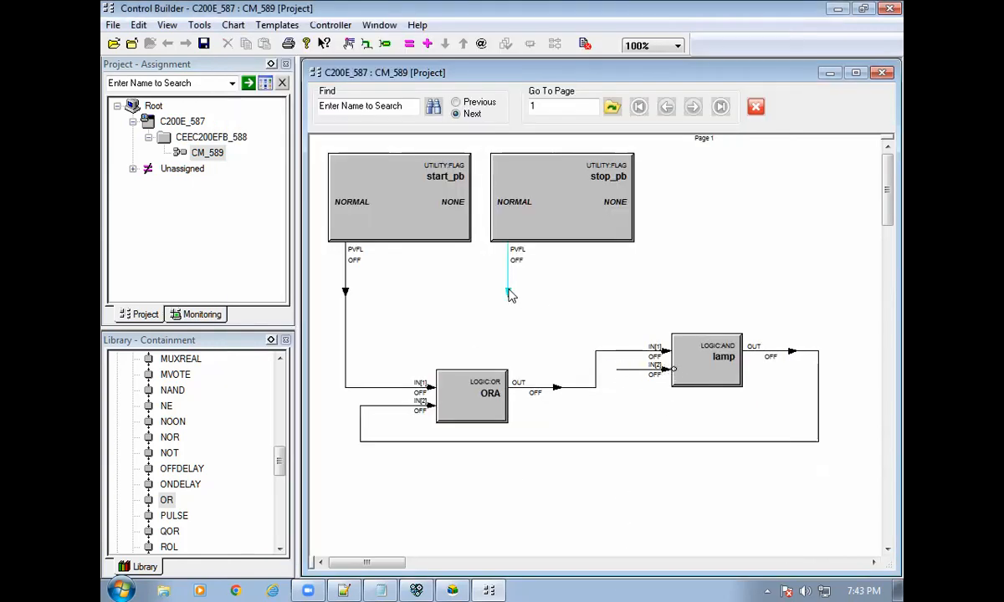
{"action": "left_click", "coordinate": [623, 368]}
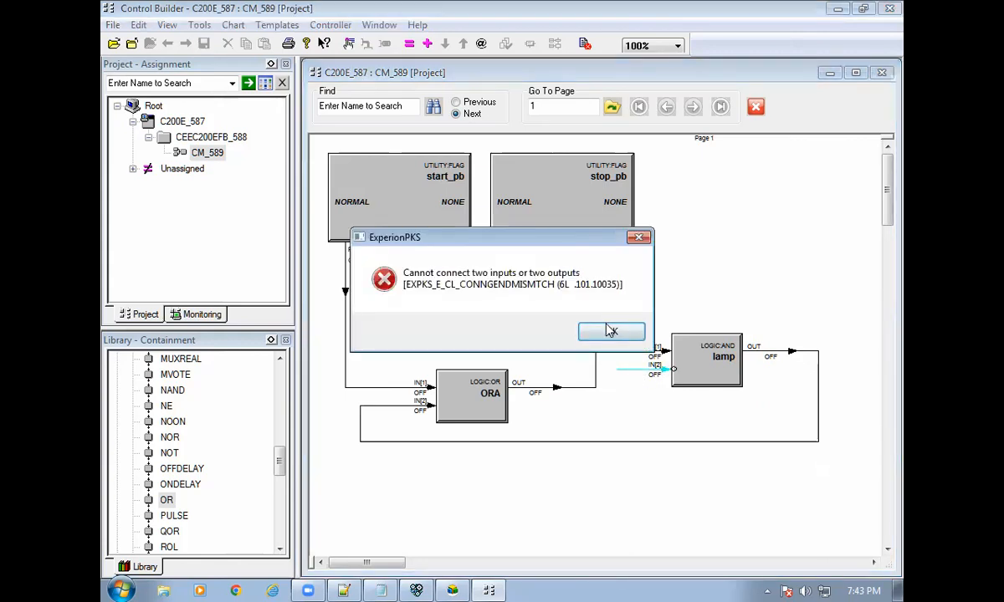
{"action": "left_click", "coordinate": [611, 332]}
{"action": "left_click", "coordinate": [506, 286]}
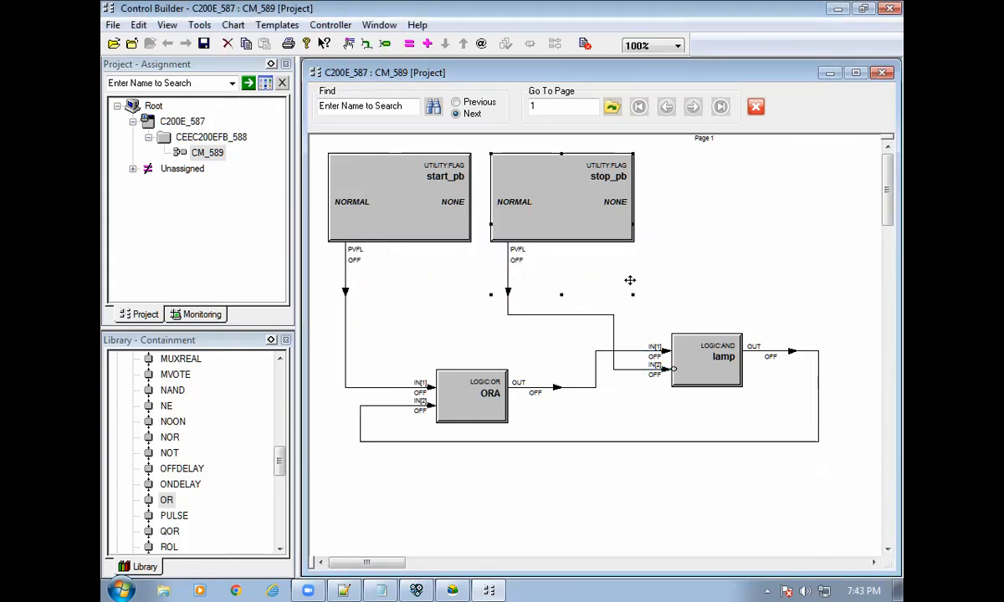
{"action": "left_click", "coordinate": [716, 280]}
{"action": "left_click", "coordinate": [204, 44]}
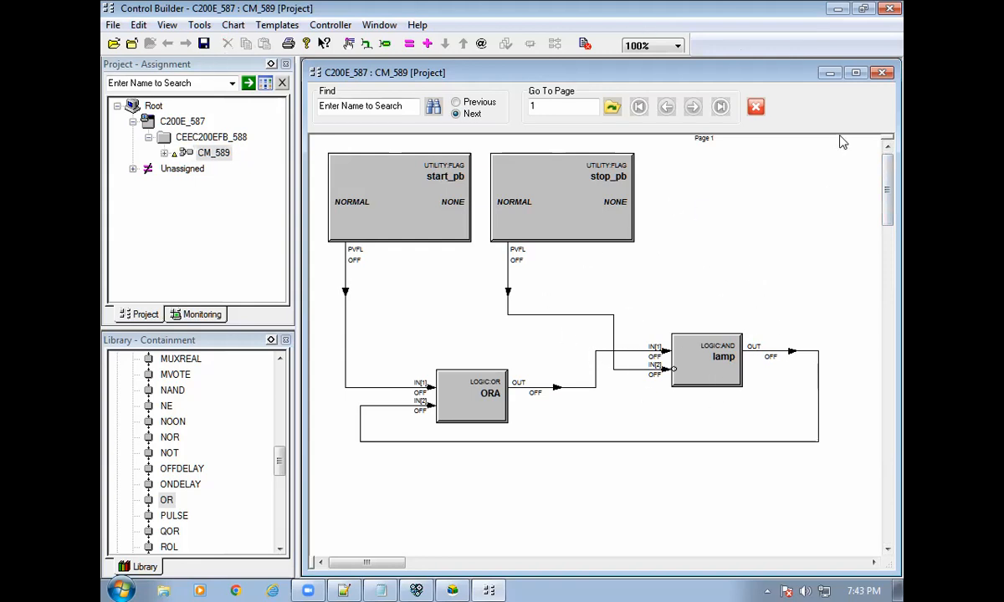
{"action": "left_click", "coordinate": [882, 73]}
Load the modified CM_589 with automatic change to its ACTIVE post load state, and show the Monitoring tree.
{"action": "right_click", "coordinate": [209, 153]}
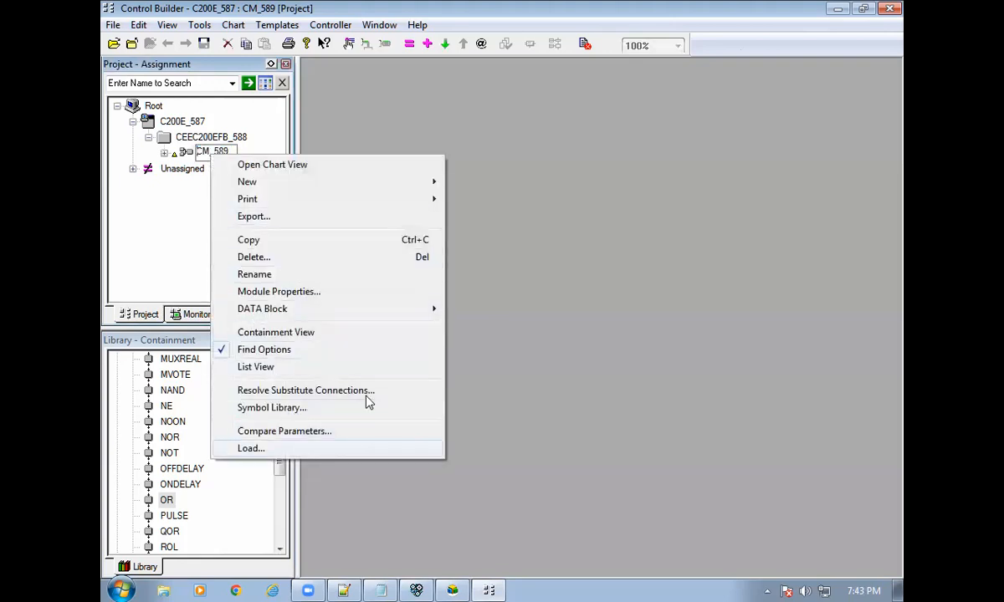
{"action": "left_click", "coordinate": [352, 449]}
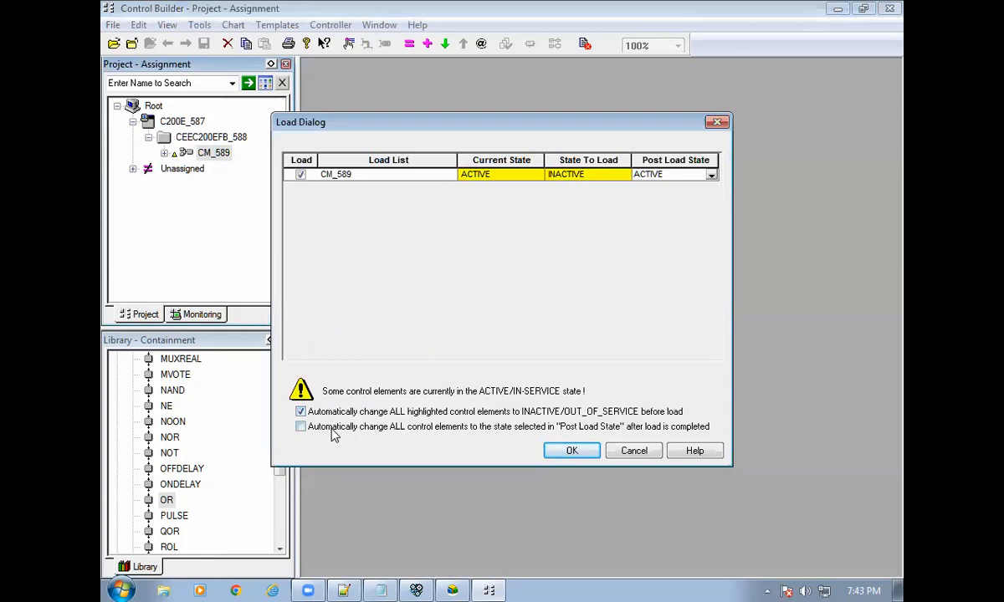
{"action": "left_click", "coordinate": [300, 428]}
{"action": "left_click", "coordinate": [590, 451]}
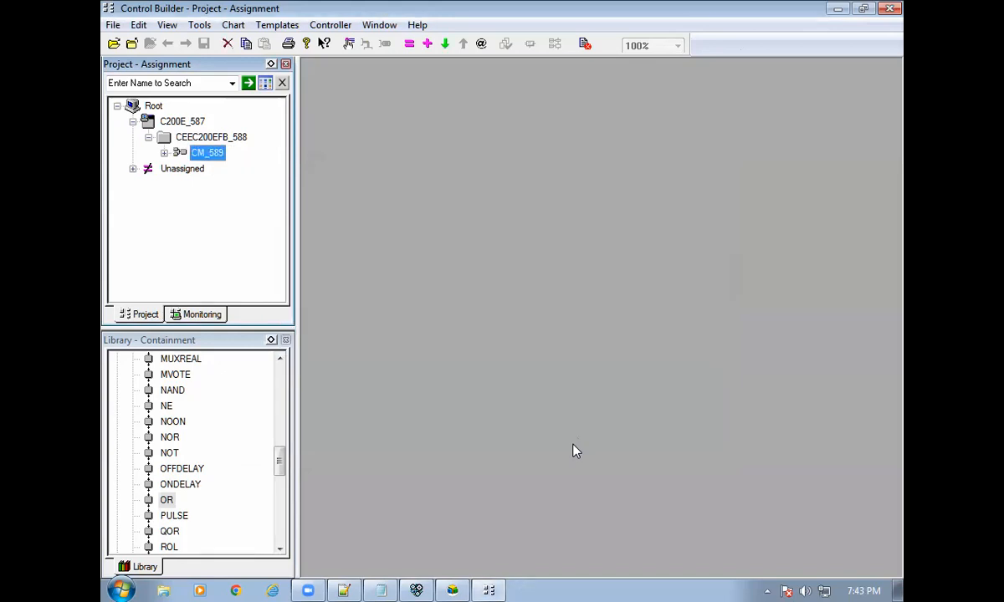
{"action": "left_click", "coordinate": [220, 315]}
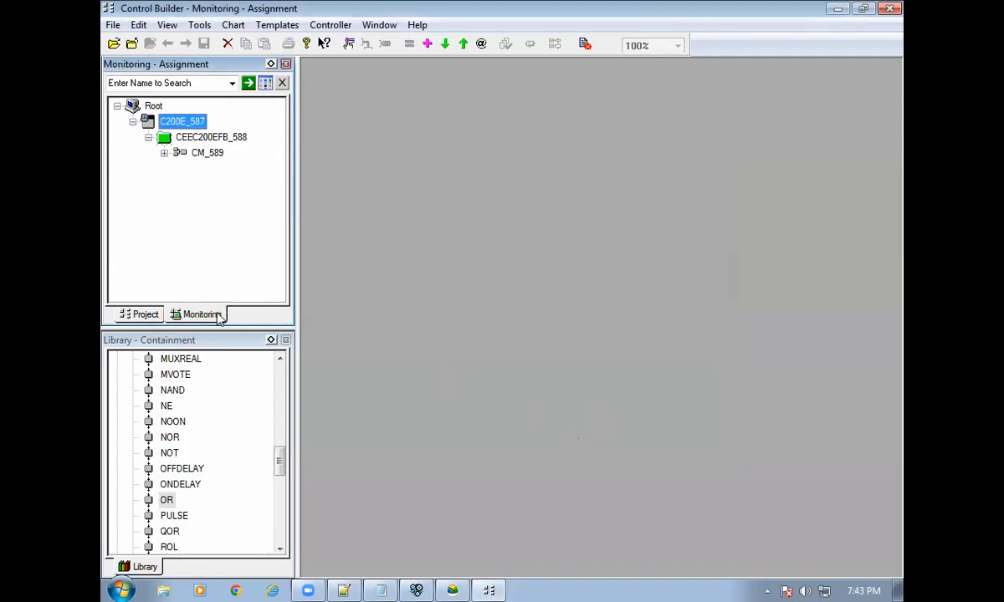
Open the monitoring chart of CM_589 enlarged and set the PVFL flag of start_pb to ON.
{"action": "left_click", "coordinate": [199, 157]}
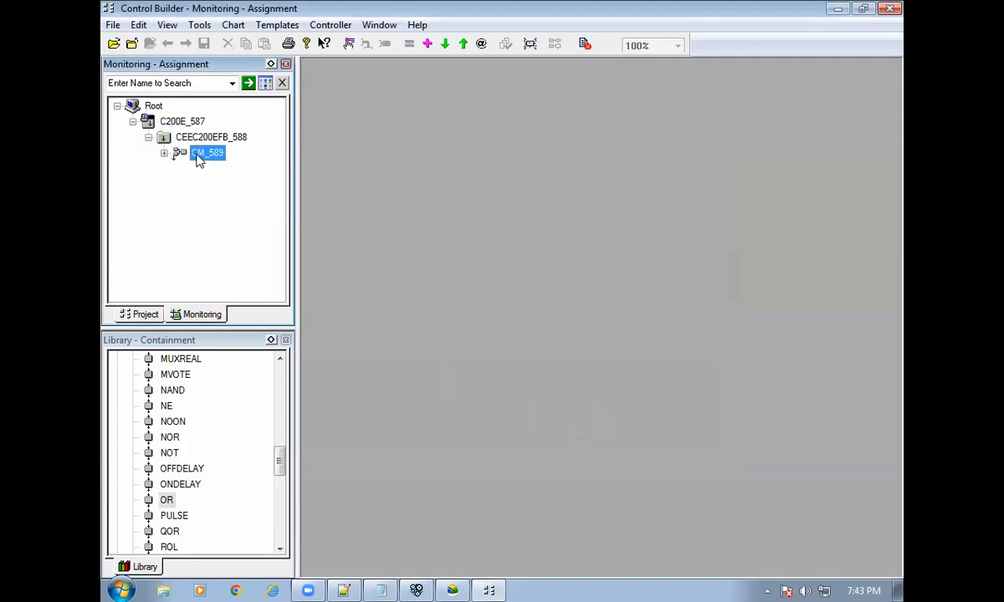
{"action": "double_click", "coordinate": [200, 158]}
{"action": "double_click", "coordinate": [712, 121]}
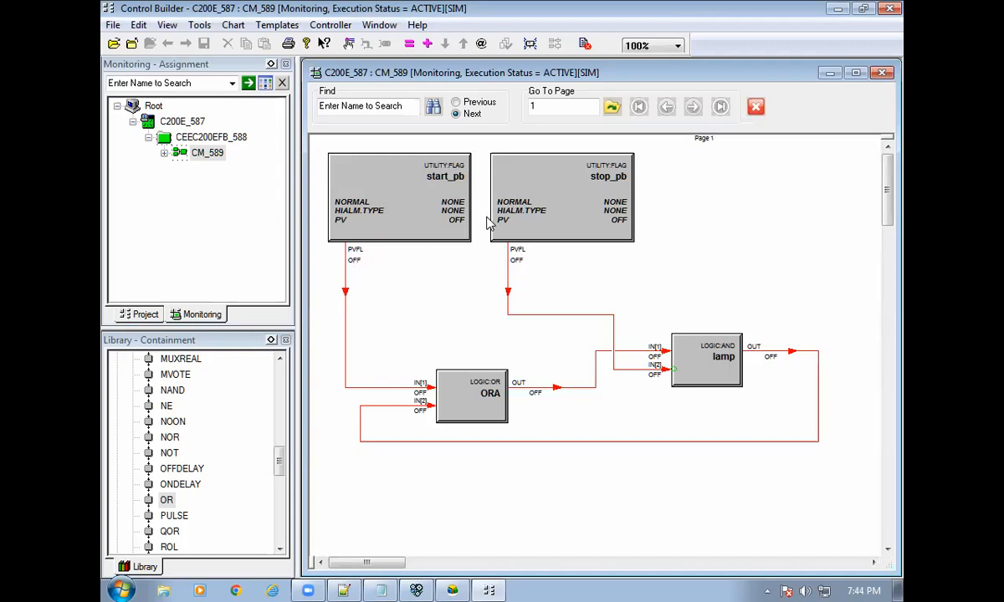
{"action": "double_click", "coordinate": [347, 274]}
{"action": "left_click", "coordinate": [342, 289]}
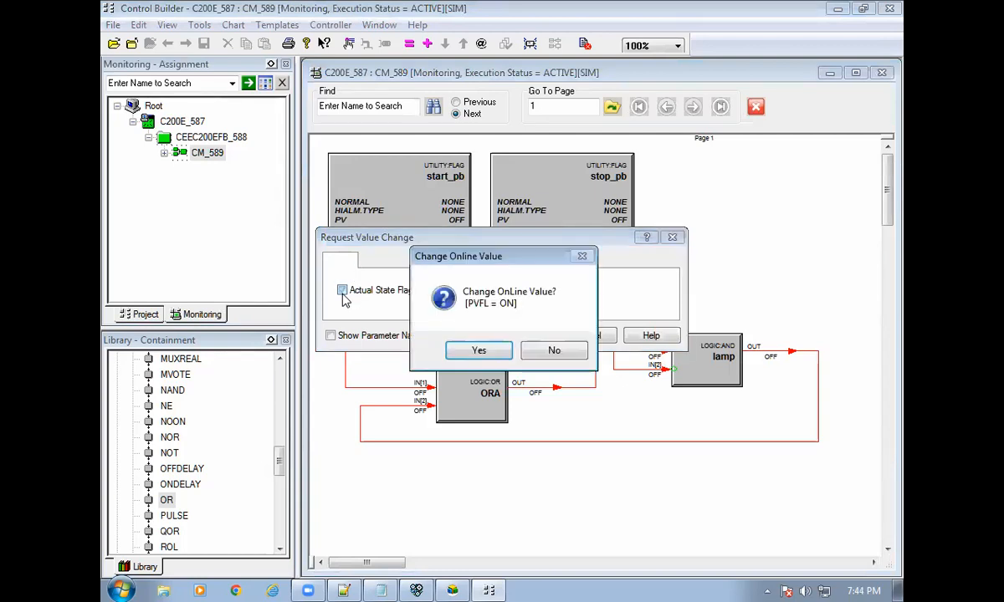
{"action": "left_click", "coordinate": [461, 349]}
{"action": "left_click", "coordinate": [513, 336]}
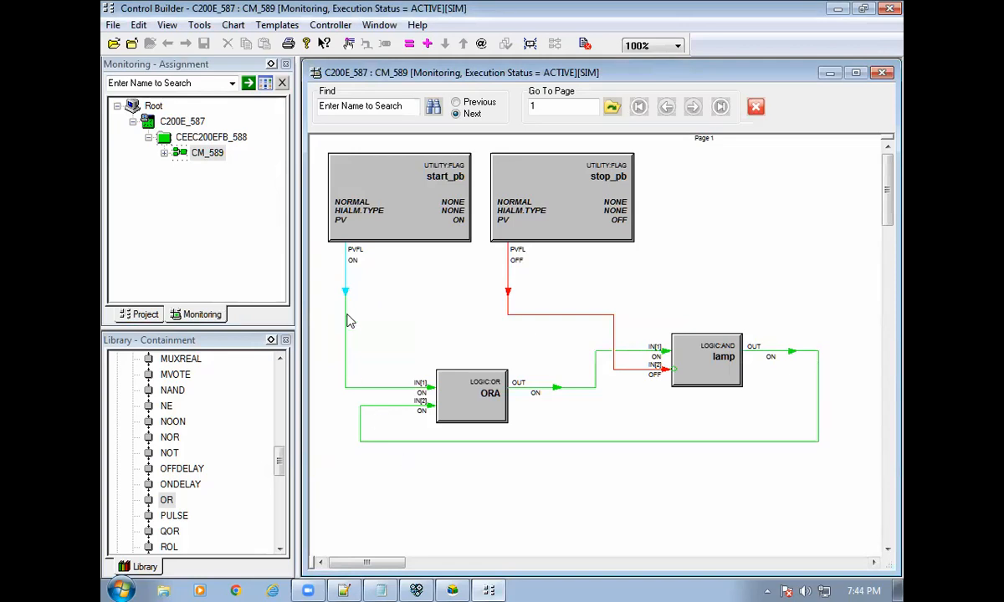
Set the actual state (PV) of start_pb to OFF and accept the online value change.
{"action": "double_click", "coordinate": [458, 227]}
{"action": "left_click", "coordinate": [471, 290]}
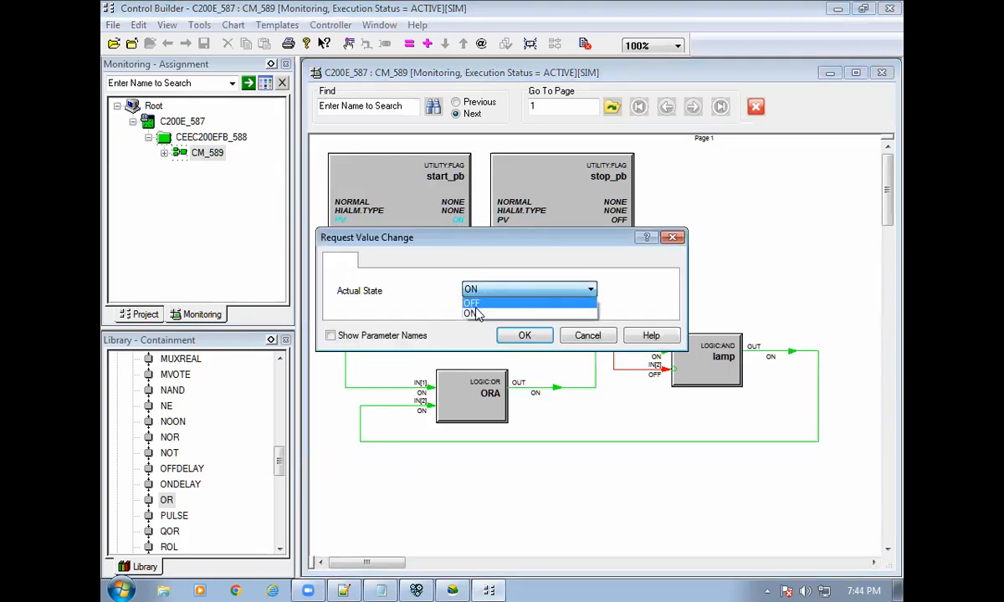
{"action": "left_click", "coordinate": [478, 304]}
{"action": "left_click", "coordinate": [478, 350]}
{"action": "left_click", "coordinate": [510, 336]}
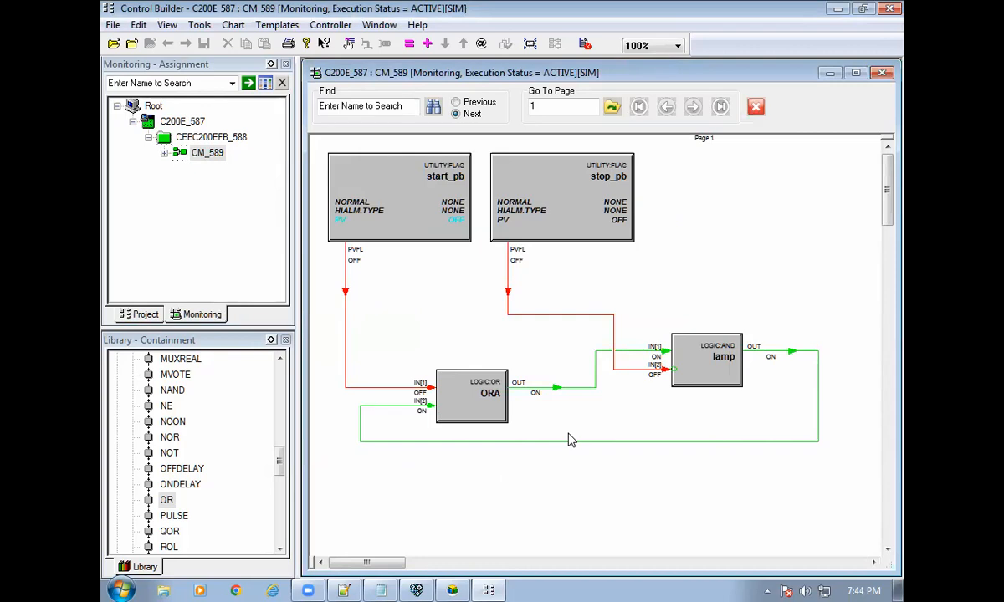
Set the actual state (PV) of stop_pb to ON and accept the online value change.
{"action": "double_click", "coordinate": [612, 222]}
{"action": "left_click", "coordinate": [540, 287]}
{"action": "left_click", "coordinate": [540, 315]}
{"action": "left_click", "coordinate": [468, 350]}
{"action": "left_click", "coordinate": [506, 338]}
Set the actual state (PV) of stop_pb back to OFF and close the CM_589 monitoring chart.
{"action": "double_click", "coordinate": [615, 220]}
{"action": "left_click", "coordinate": [589, 290]}
{"action": "left_click", "coordinate": [527, 299]}
{"action": "left_click", "coordinate": [473, 350]}
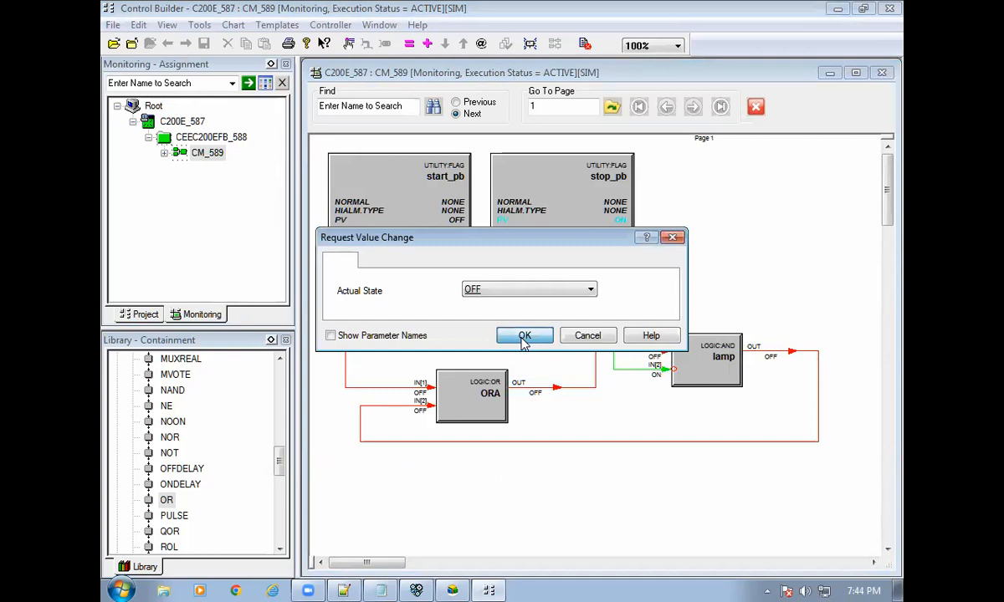
{"action": "left_click", "coordinate": [525, 336]}
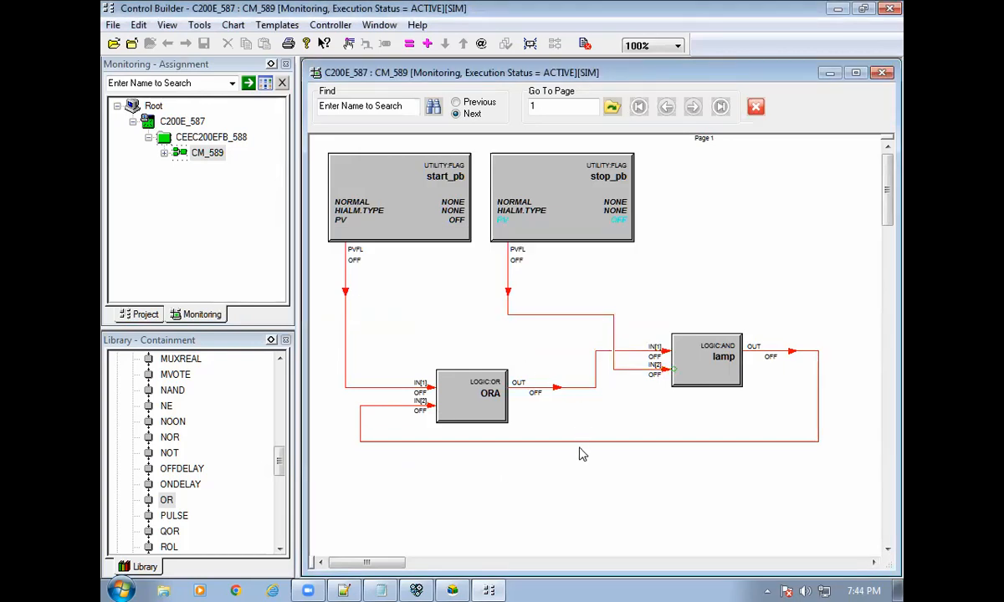
{"action": "left_click", "coordinate": [882, 74]}
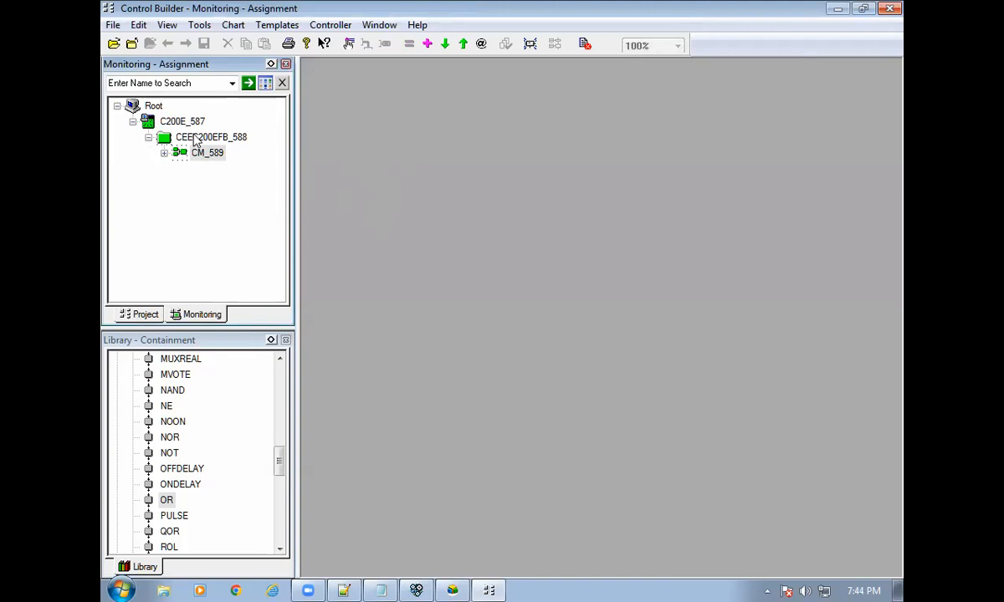
Set the CEE Command of CEEC200EFB_588 to IDLE in its monitoring parameters, accepting the online value change.
{"action": "left_click", "coordinate": [159, 139]}
{"action": "right_click", "coordinate": [198, 139]}
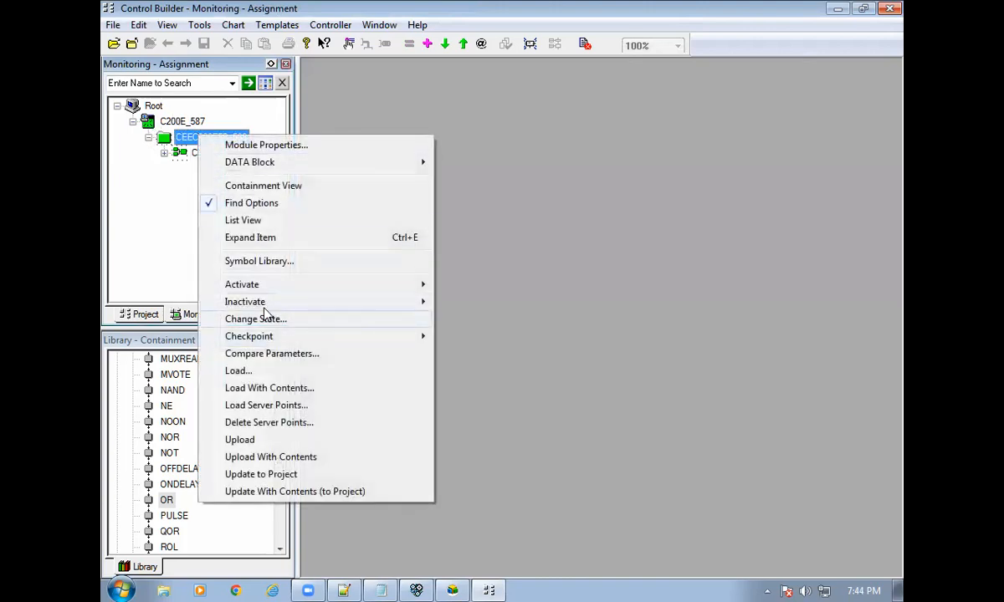
{"action": "left_click", "coordinate": [186, 141]}
{"action": "double_click", "coordinate": [186, 140]}
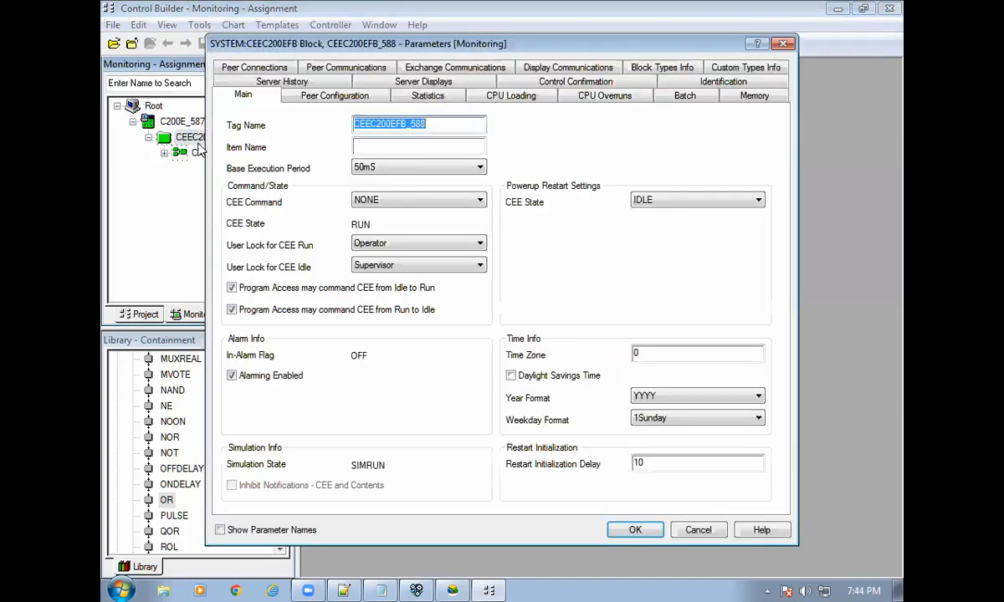
{"action": "left_click", "coordinate": [390, 200]}
{"action": "left_click", "coordinate": [402, 215]}
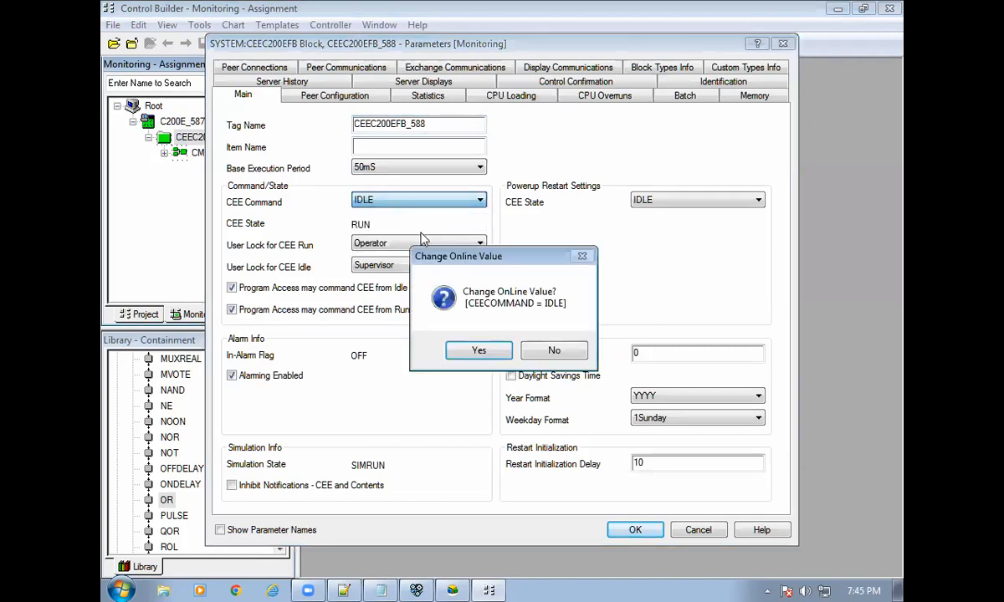
{"action": "left_click", "coordinate": [451, 331]}
{"action": "left_click", "coordinate": [635, 530]}
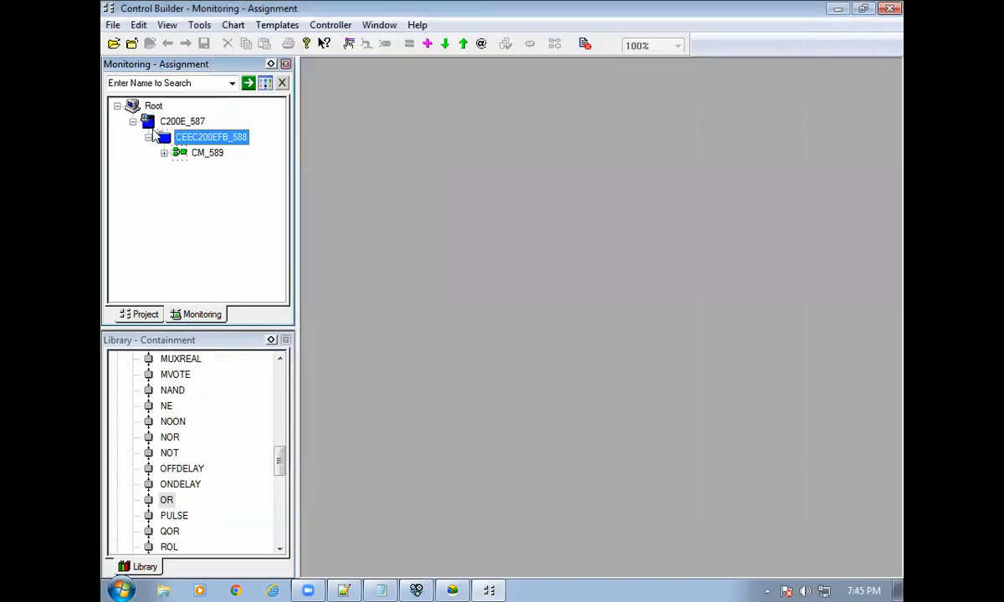
Inactivate only the selected item CM_589 in the Monitoring tree.
{"action": "left_click", "coordinate": [209, 155]}
{"action": "right_click", "coordinate": [214, 160]}
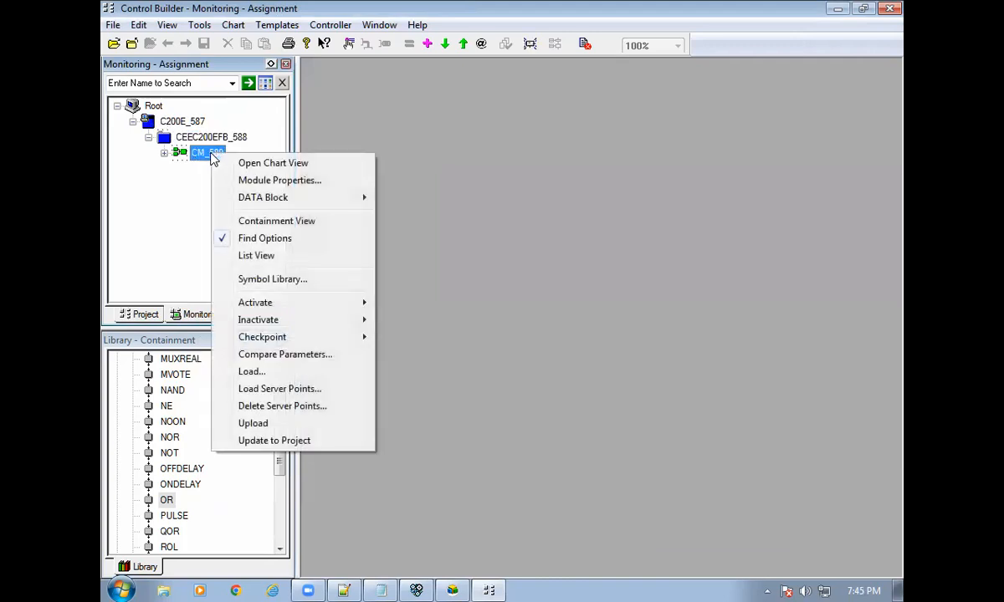
{"action": "mouse_move", "coordinate": [252, 319]}
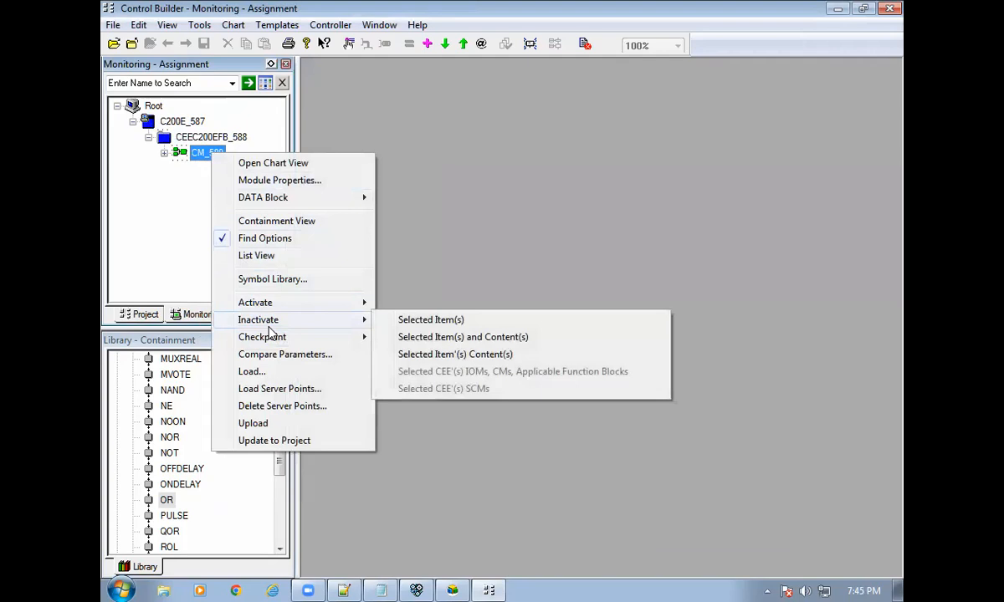
{"action": "left_click", "coordinate": [404, 325]}
{"action": "left_click", "coordinate": [626, 341]}
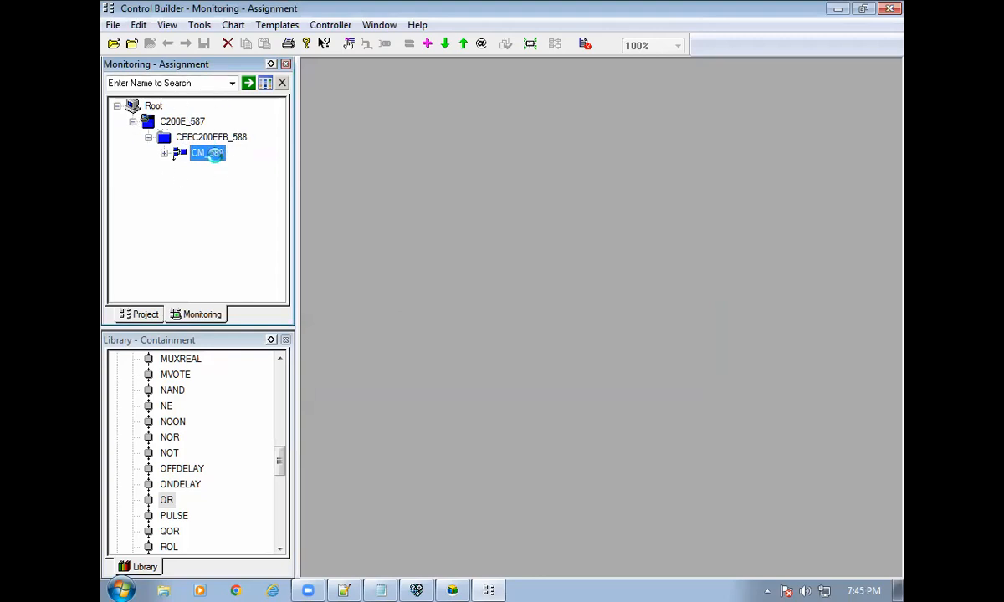
Delete the loaded control module CM_589 from the Monitoring tree.
{"action": "key", "text": "Delete"}
{"action": "left_click", "coordinate": [684, 339]}
{"action": "left_click", "coordinate": [682, 341]}
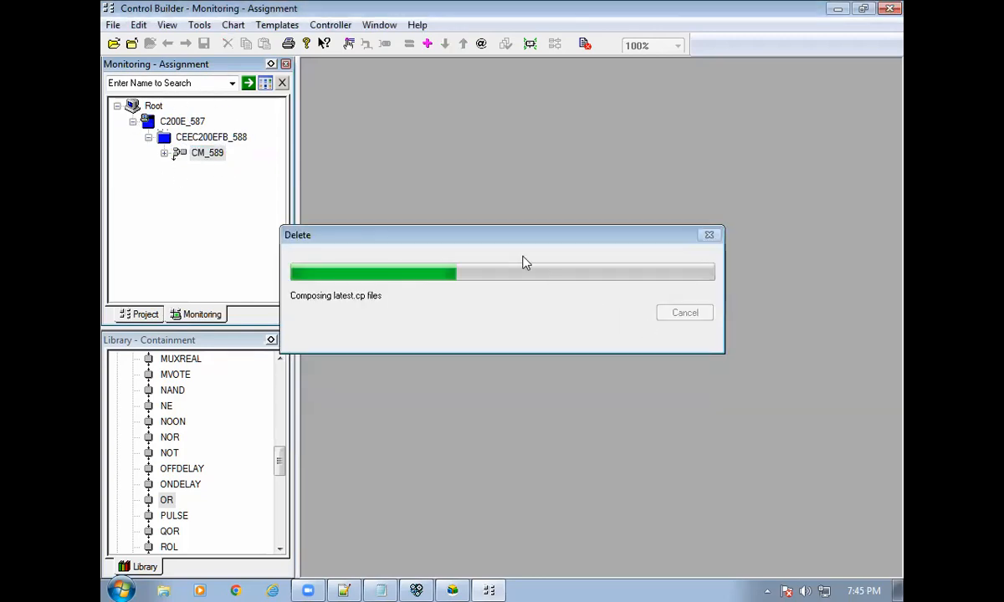
Delete the loaded controller C200E_587 from the Monitoring tree.
{"action": "left_click", "coordinate": [192, 123]}
{"action": "key", "text": "Delete"}
{"action": "left_click", "coordinate": [601, 337]}
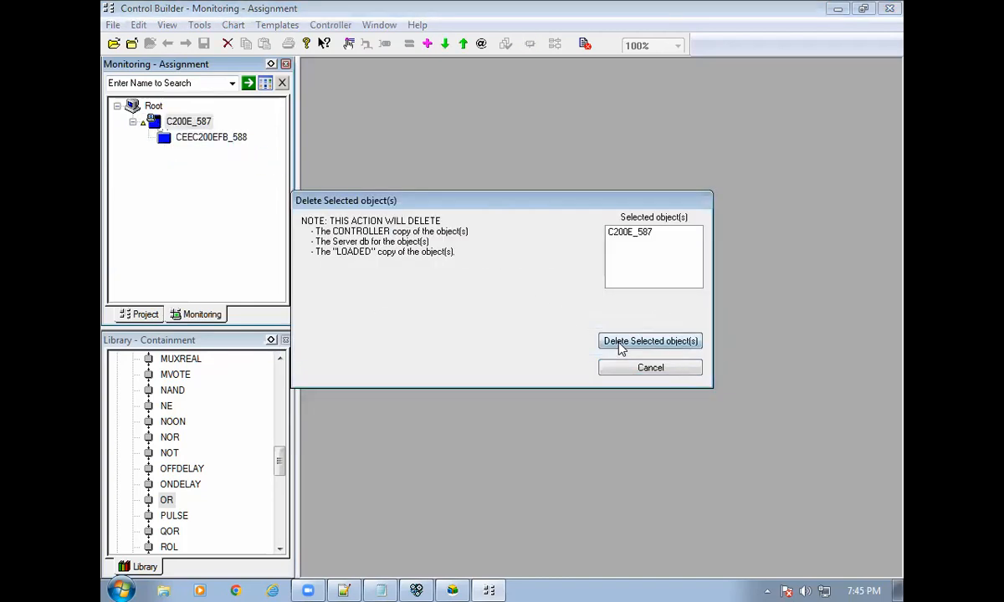
{"action": "left_click", "coordinate": [621, 346]}
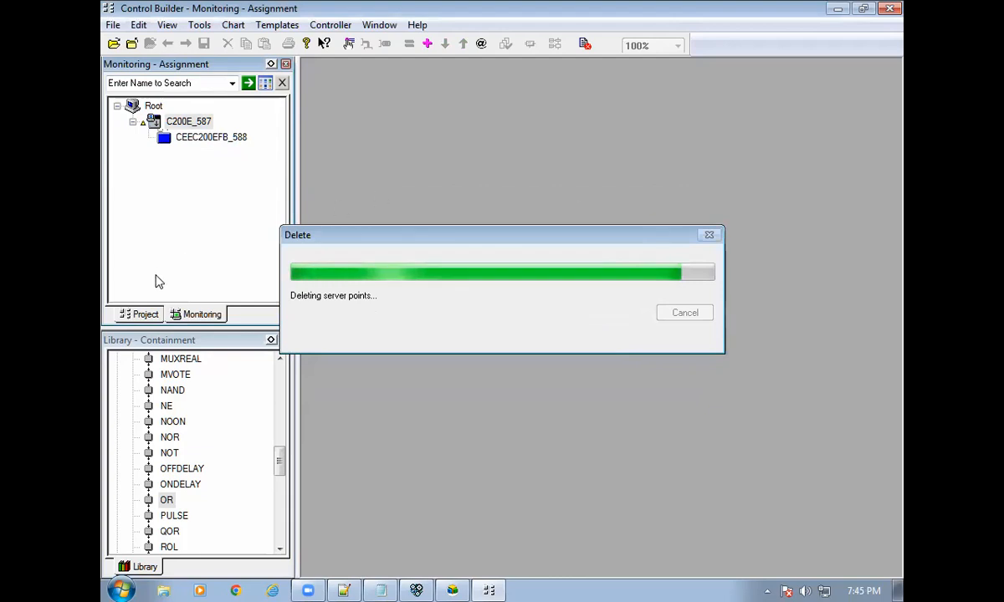
Show the Project tree and unassign CM_589 from CEEC200EFB_588.
{"action": "left_click", "coordinate": [154, 315]}
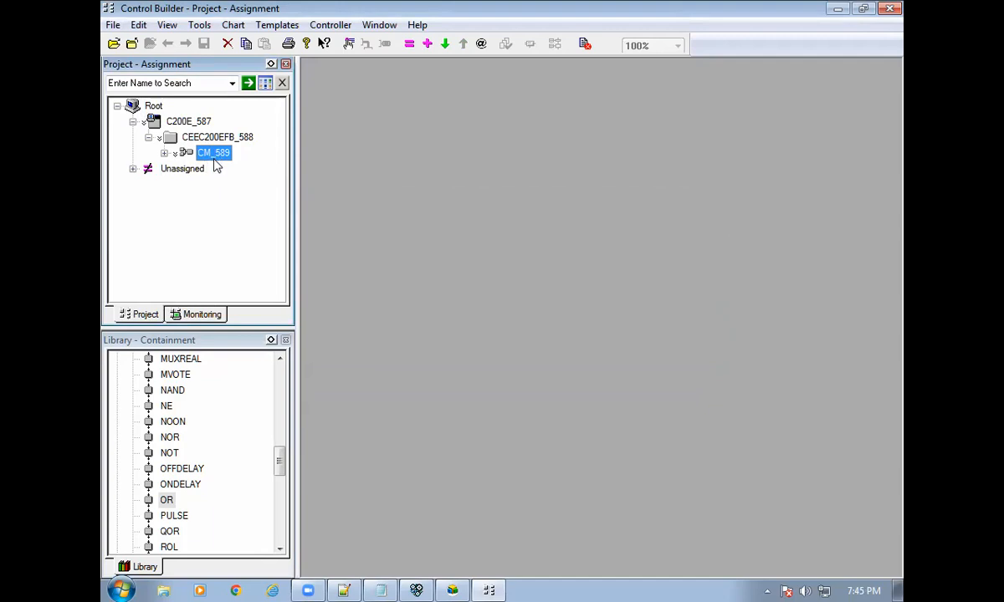
{"action": "left_click_drag", "start_coordinate": [216, 158], "coordinate": [211, 159]}
{"action": "left_click_drag", "start_coordinate": [201, 214], "coordinate": [202, 210]}
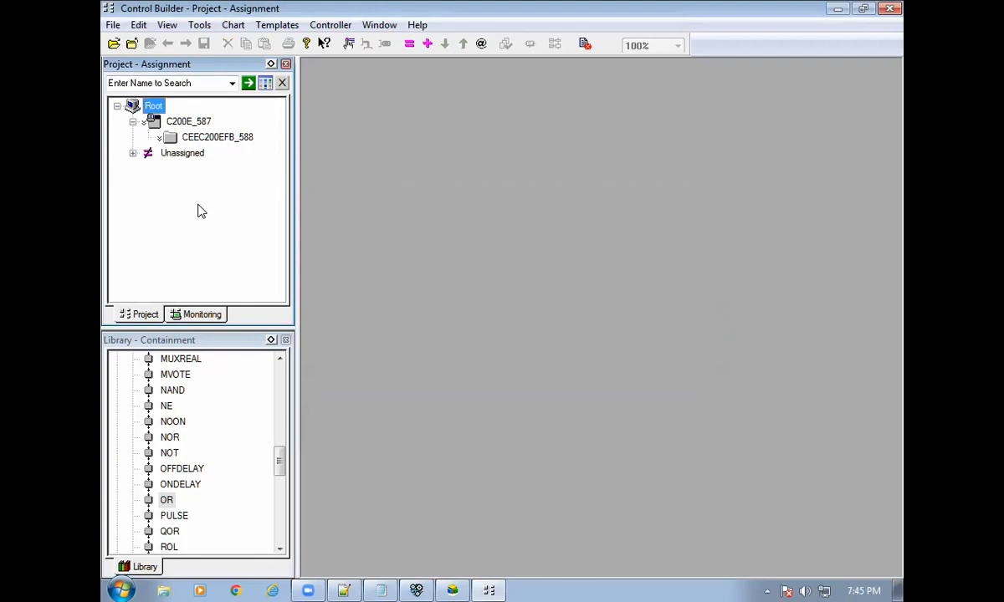
Examine the project chart of CM_589 among the unassigned modules, then close it and collapse the list.
{"action": "left_click", "coordinate": [132, 153]}
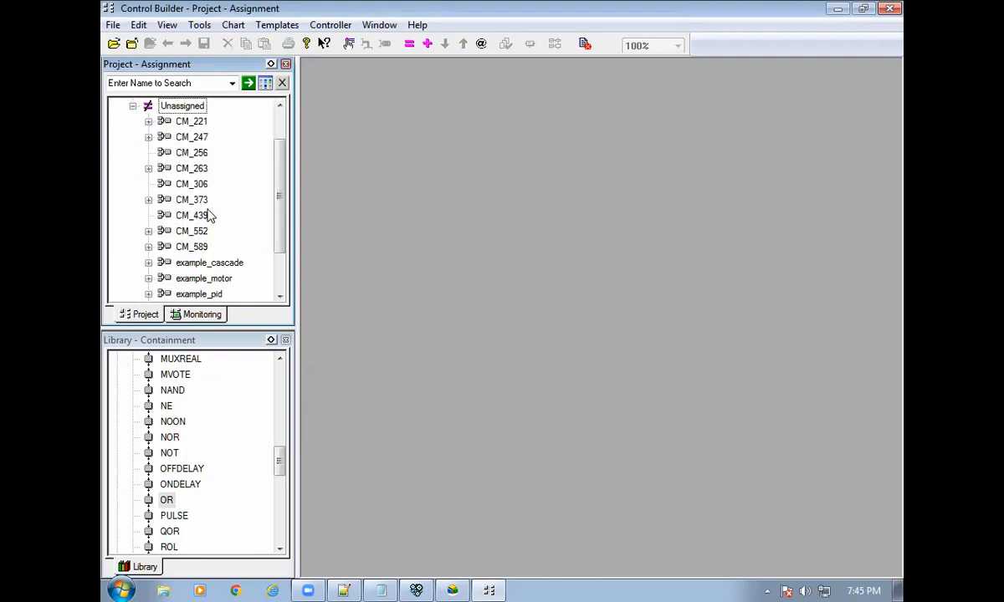
{"action": "left_click", "coordinate": [198, 248]}
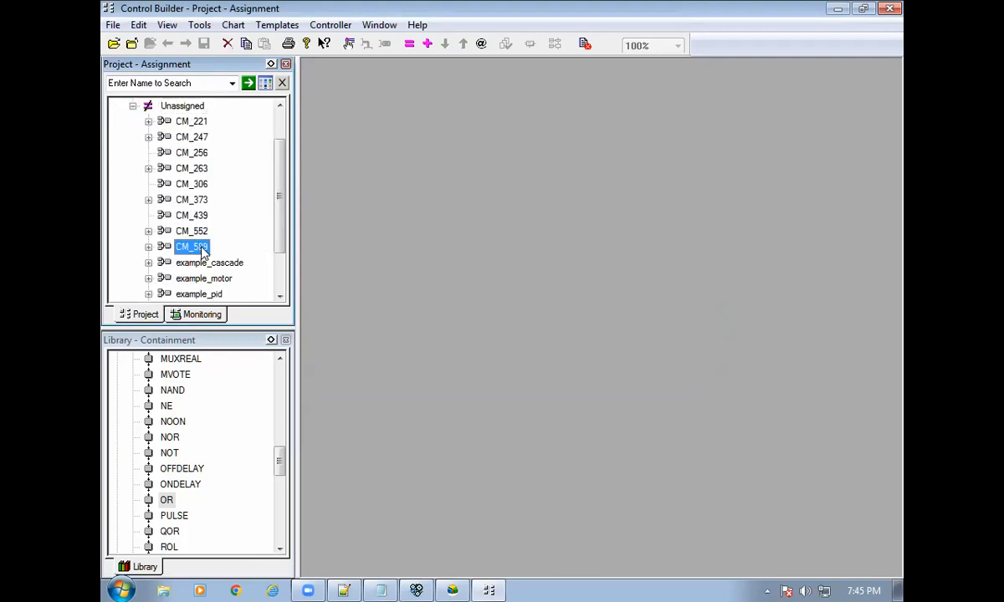
{"action": "double_click", "coordinate": [201, 249]}
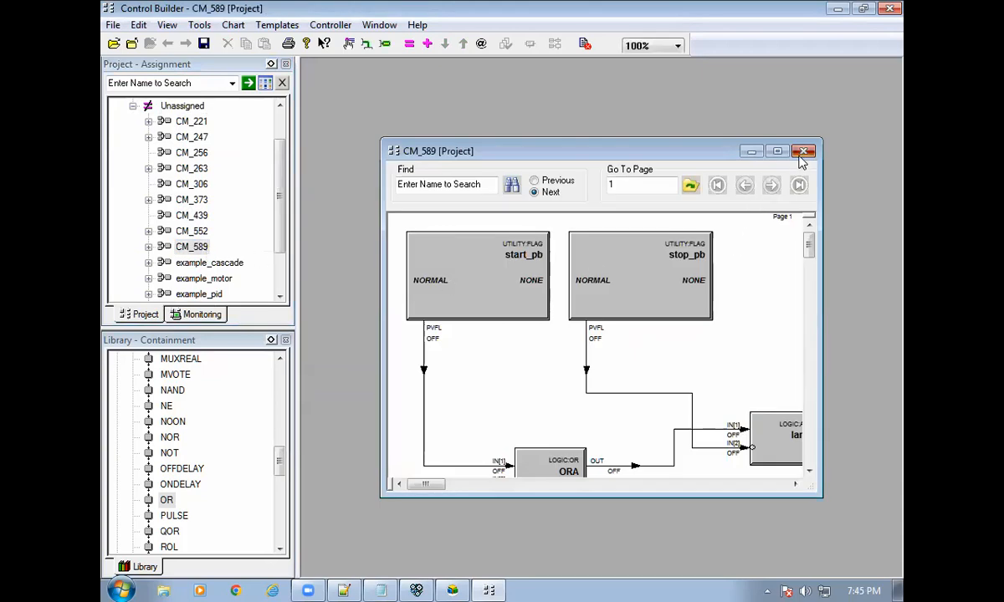
{"action": "left_click", "coordinate": [803, 151]}
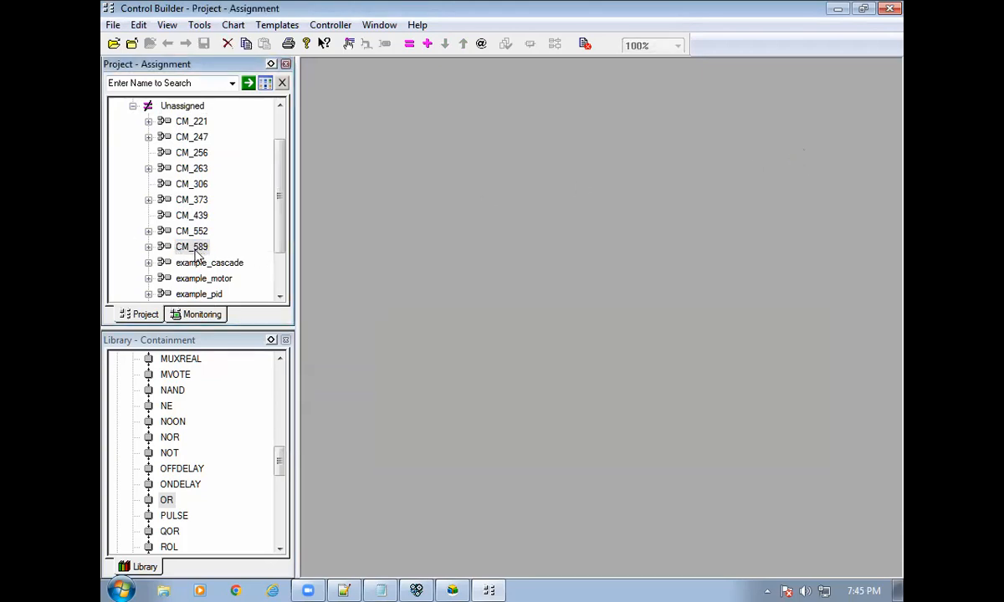
{"action": "left_click", "coordinate": [132, 107]}
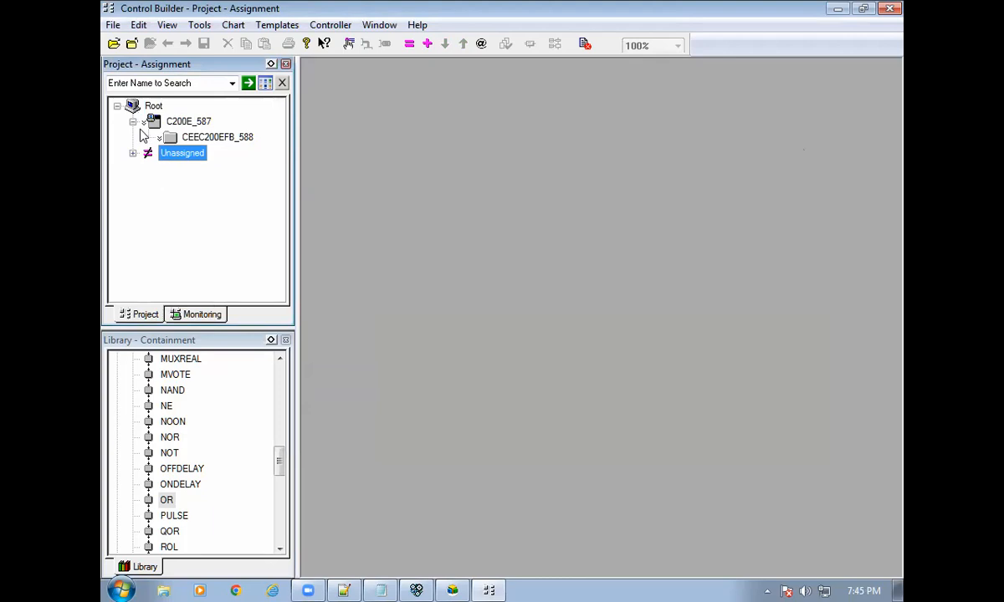
Delete the controller C200E_587 from the Project tree and close Control Builder.
{"action": "left_click", "coordinate": [132, 121]}
{"action": "left_click", "coordinate": [178, 124]}
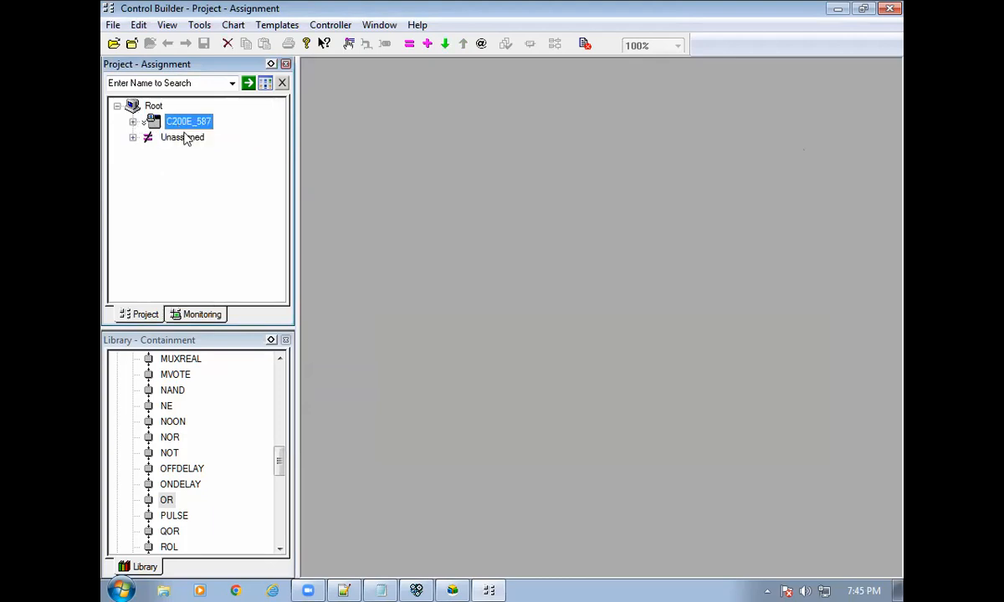
{"action": "key", "text": "Delete"}
{"action": "left_click", "coordinate": [625, 343]}
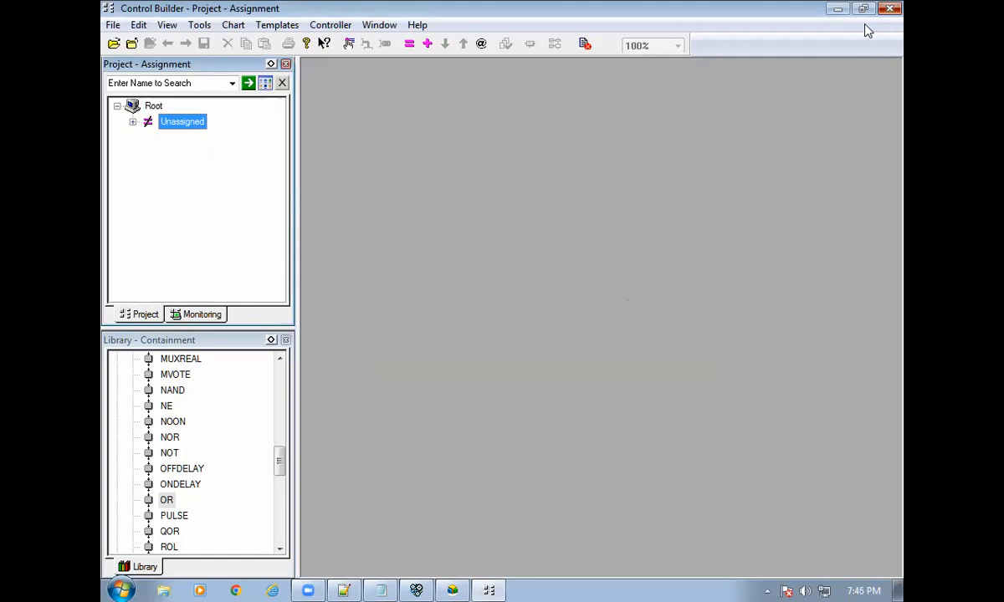
{"action": "left_click", "coordinate": [890, 8]}
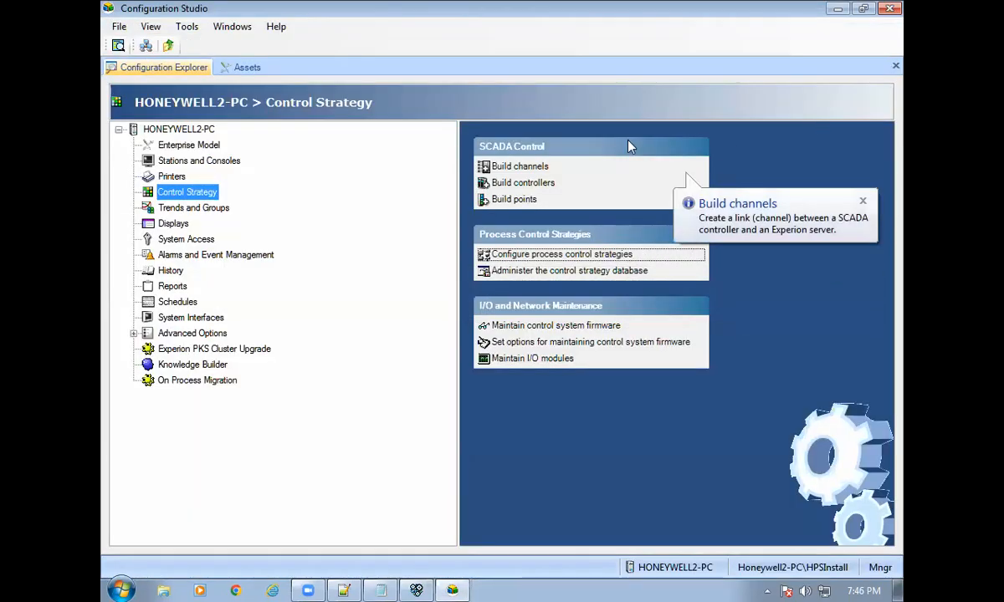